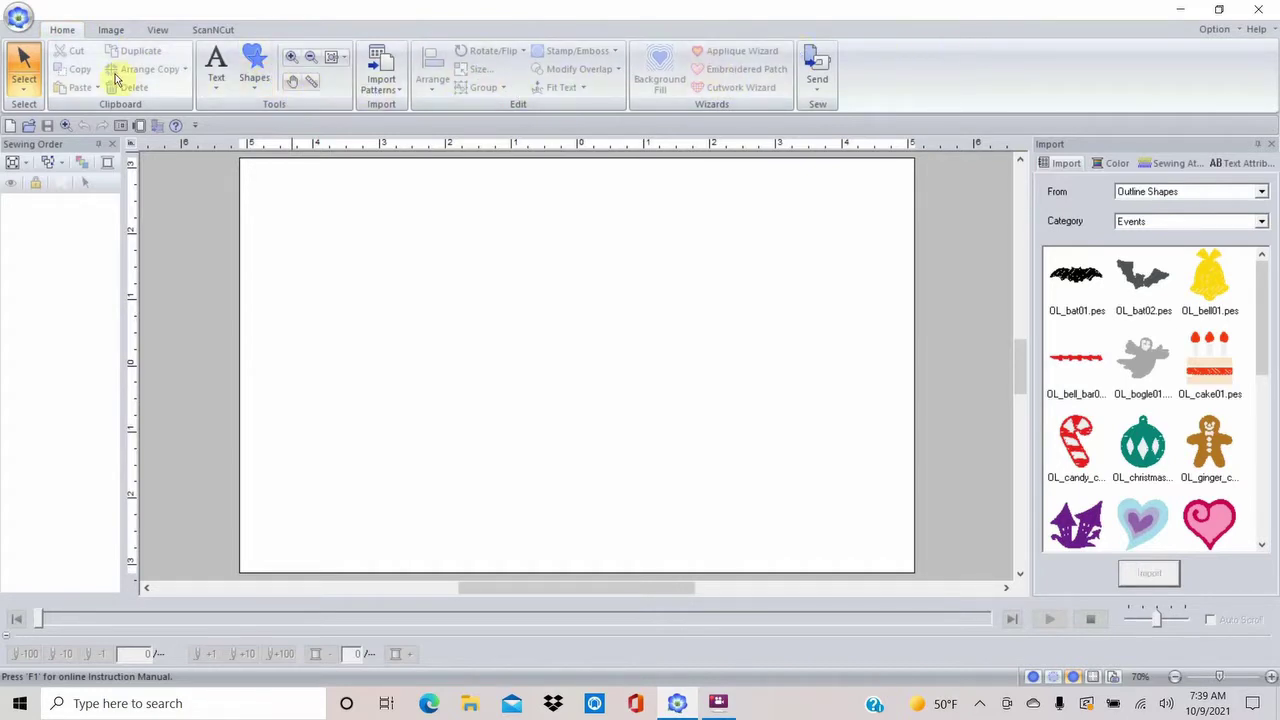
Open the Cauldron-clipart image from the Saved Pictures folder as a background template and fade it to a light tint
{"action": "left_click", "coordinate": [110, 30]}
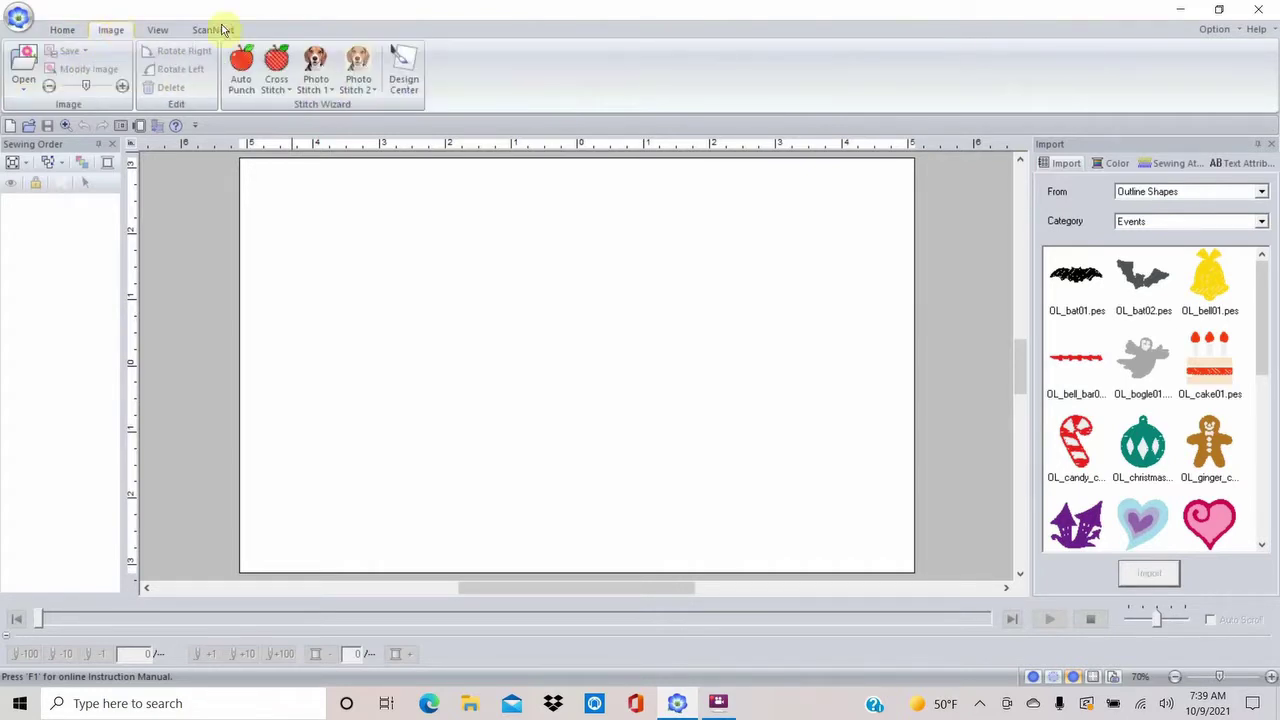
{"action": "left_click", "coordinate": [21, 68]}
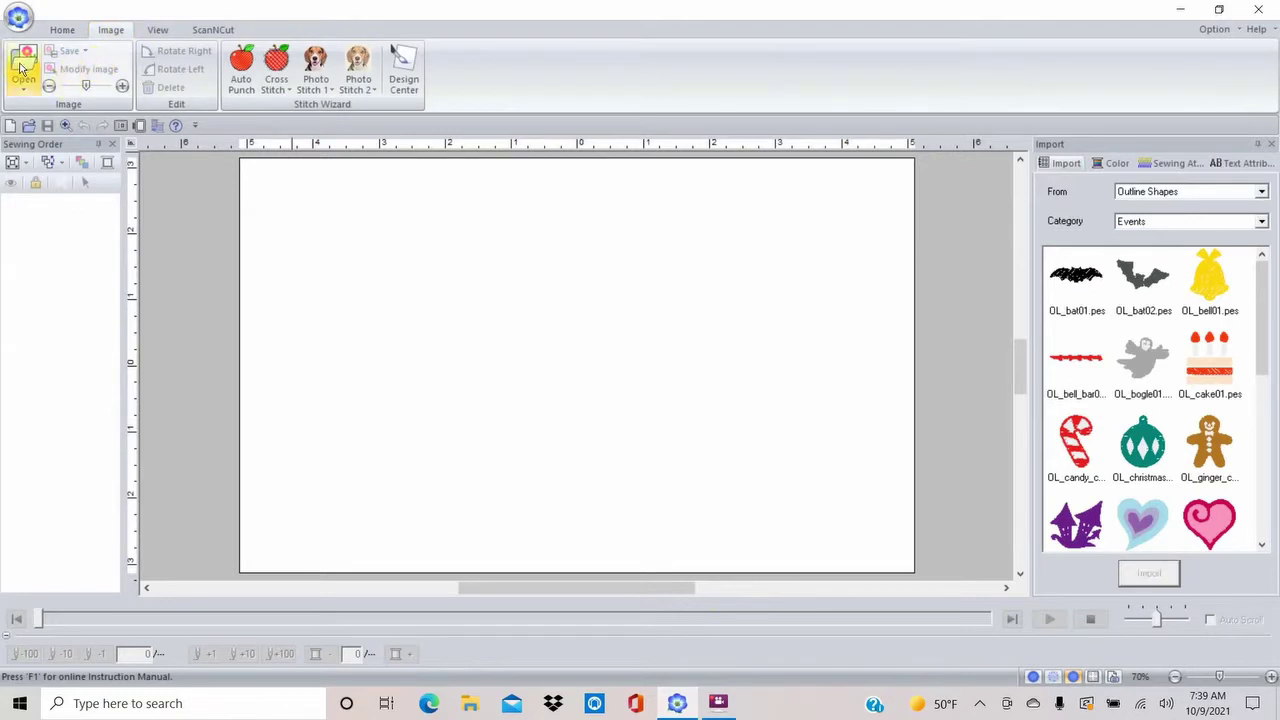
{"action": "left_click", "coordinate": [26, 92]}
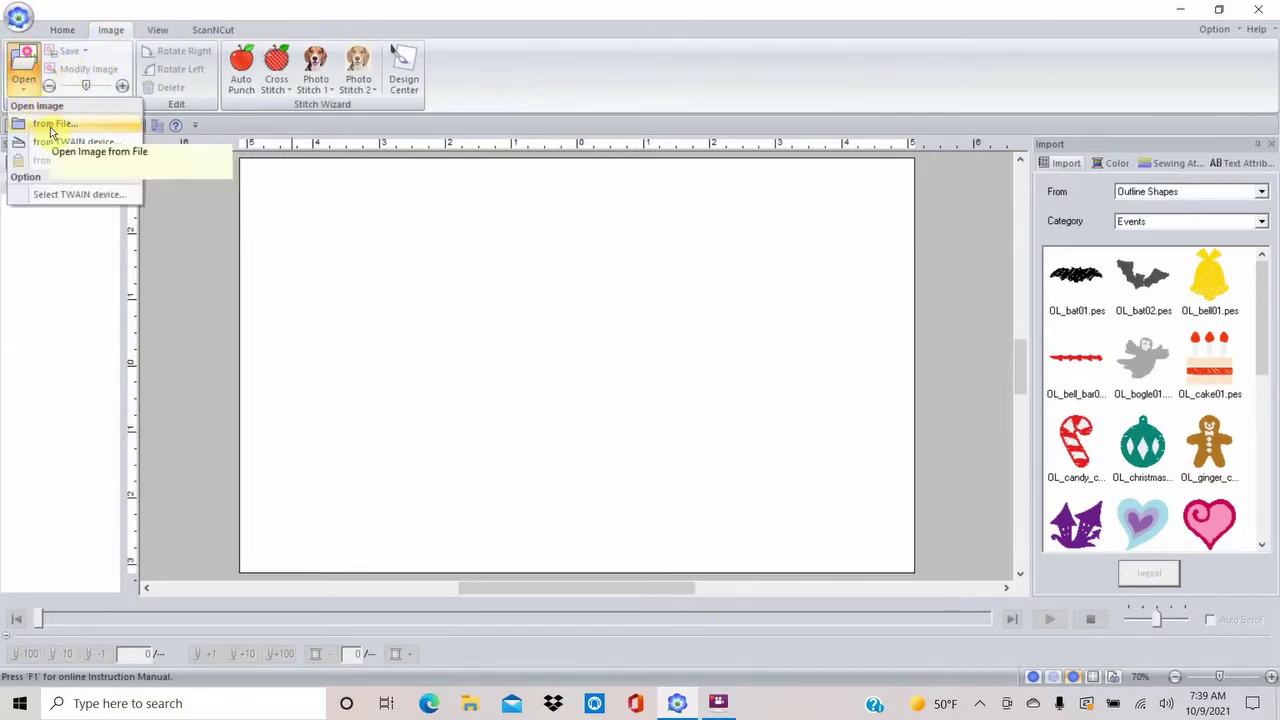
{"action": "left_click", "coordinate": [52, 124]}
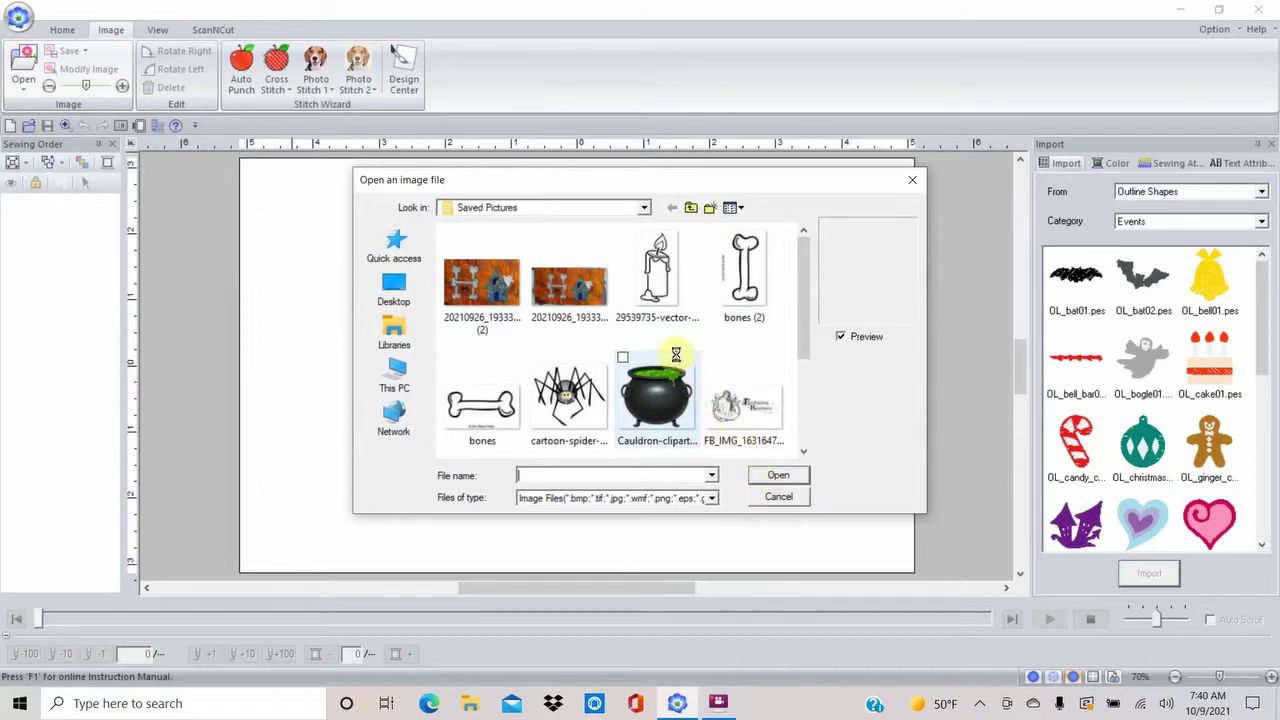
{"action": "left_click", "coordinate": [699, 398]}
{"action": "left_click", "coordinate": [779, 475]}
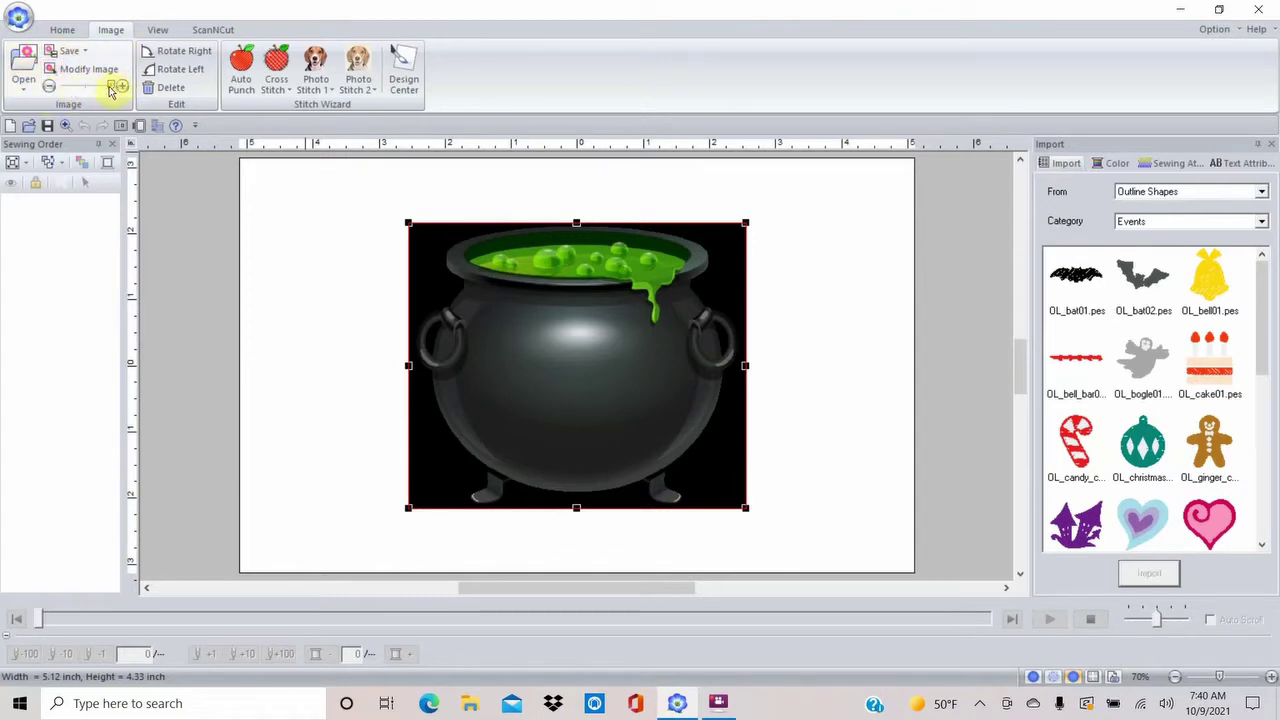
{"action": "left_click_drag", "start_coordinate": [102, 85], "coordinate": [83, 94]}
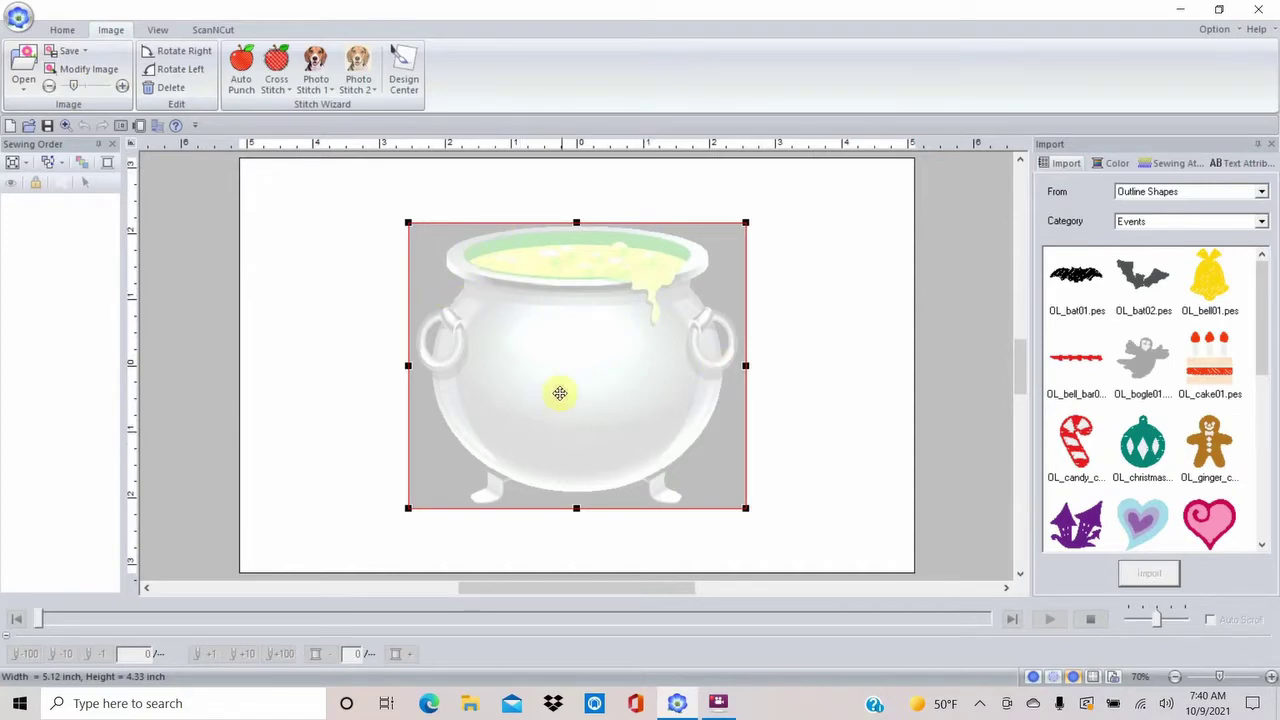
Draw a filled ellipse about 4.58 inches wide and 3.61 inches high over the cauldron's body
{"action": "left_click", "coordinate": [62, 30]}
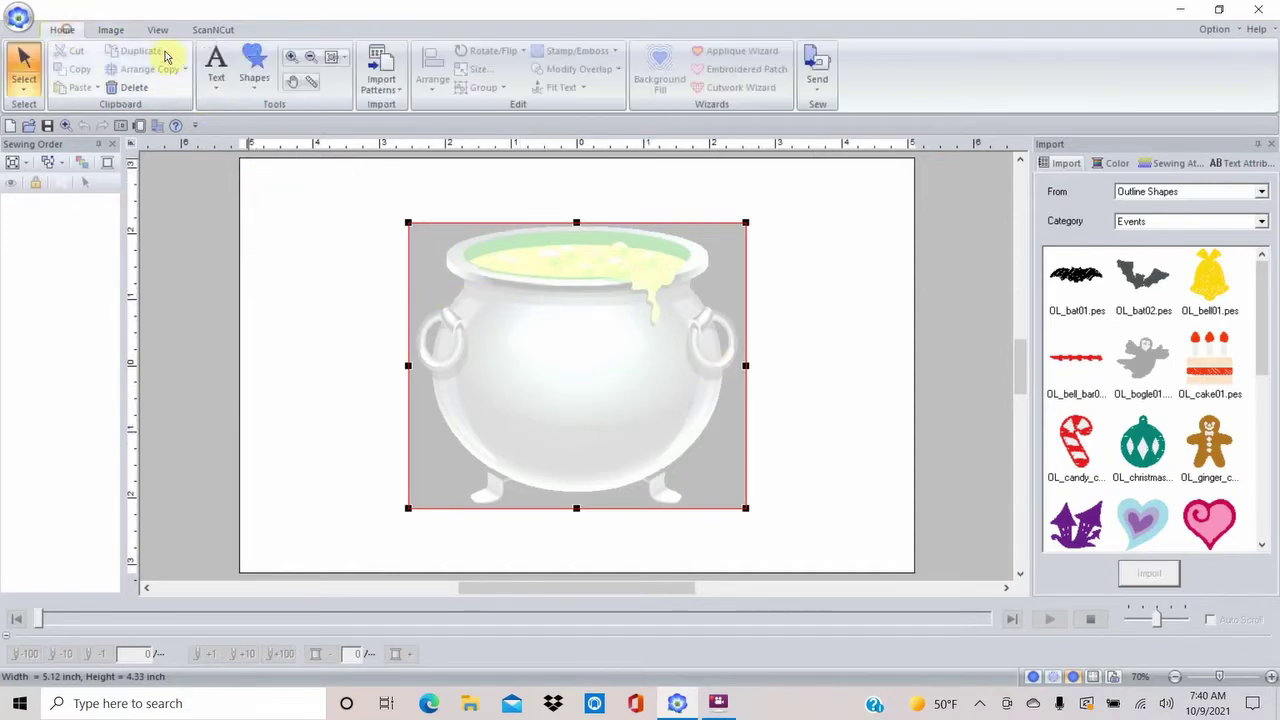
{"action": "left_click", "coordinate": [292, 59]}
{"action": "left_click_drag", "start_coordinate": [375, 199], "coordinate": [788, 529]}
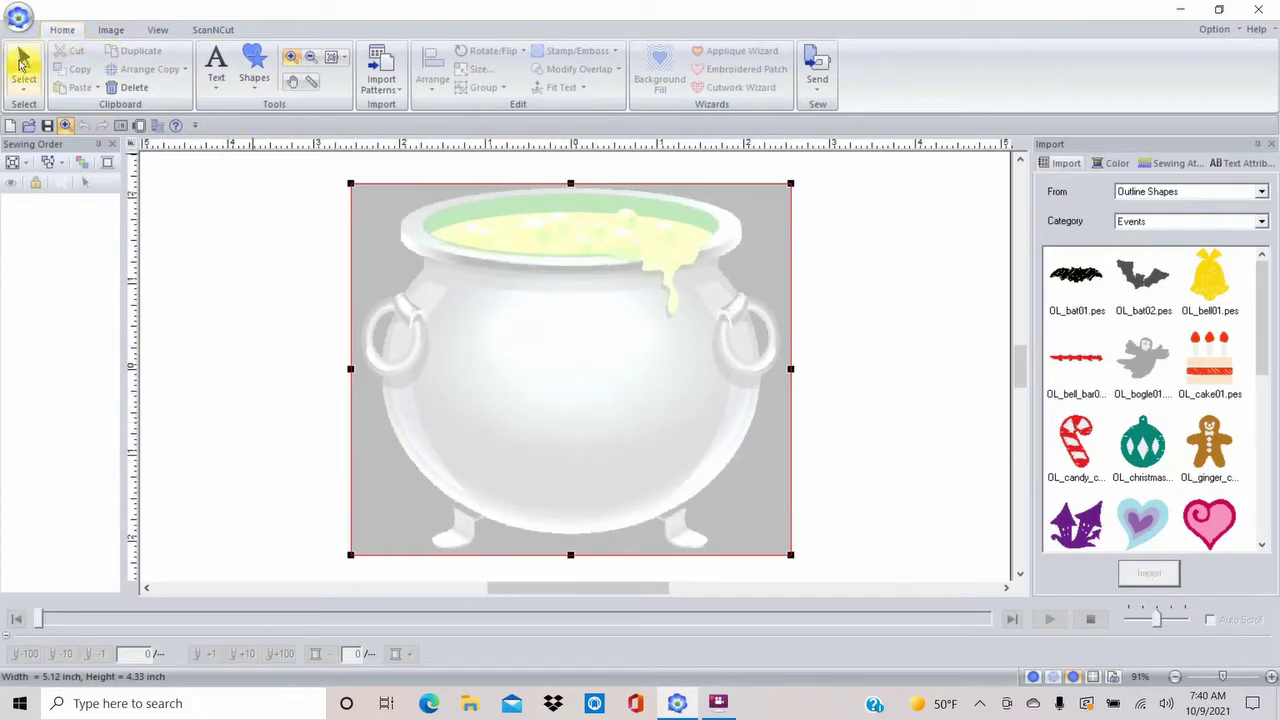
{"action": "left_click", "coordinate": [22, 64]}
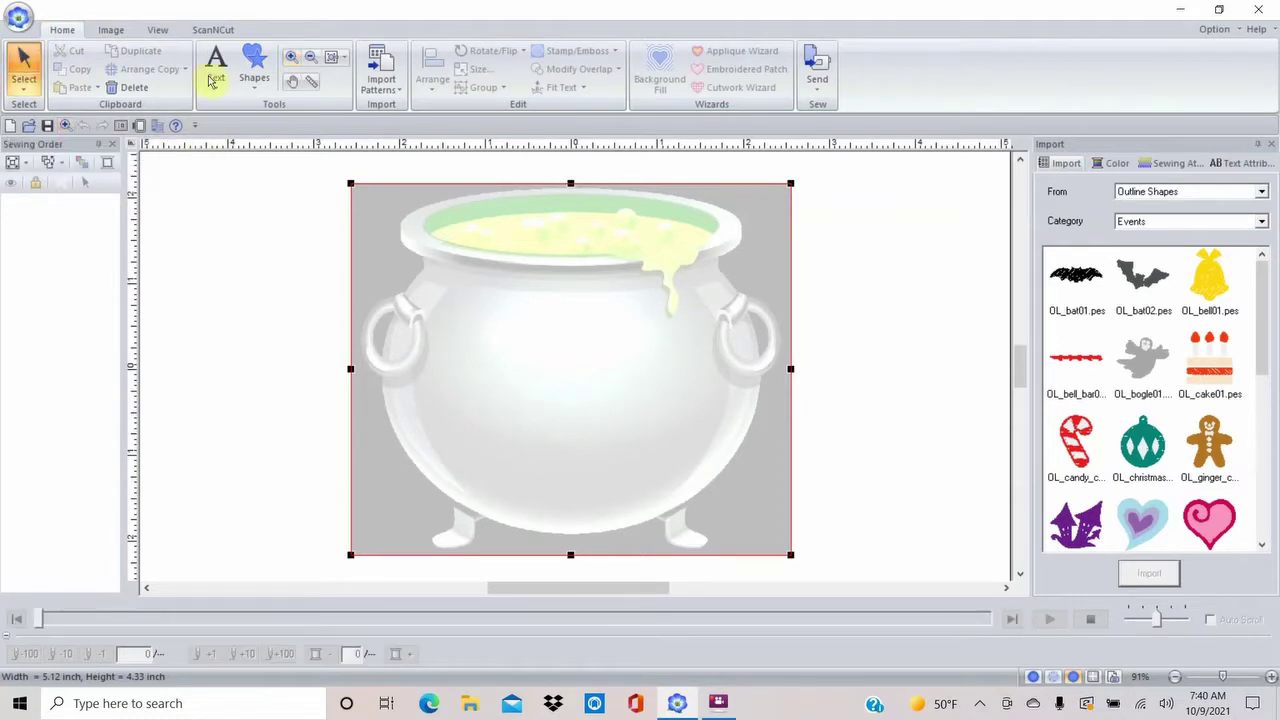
{"action": "left_click", "coordinate": [254, 72]}
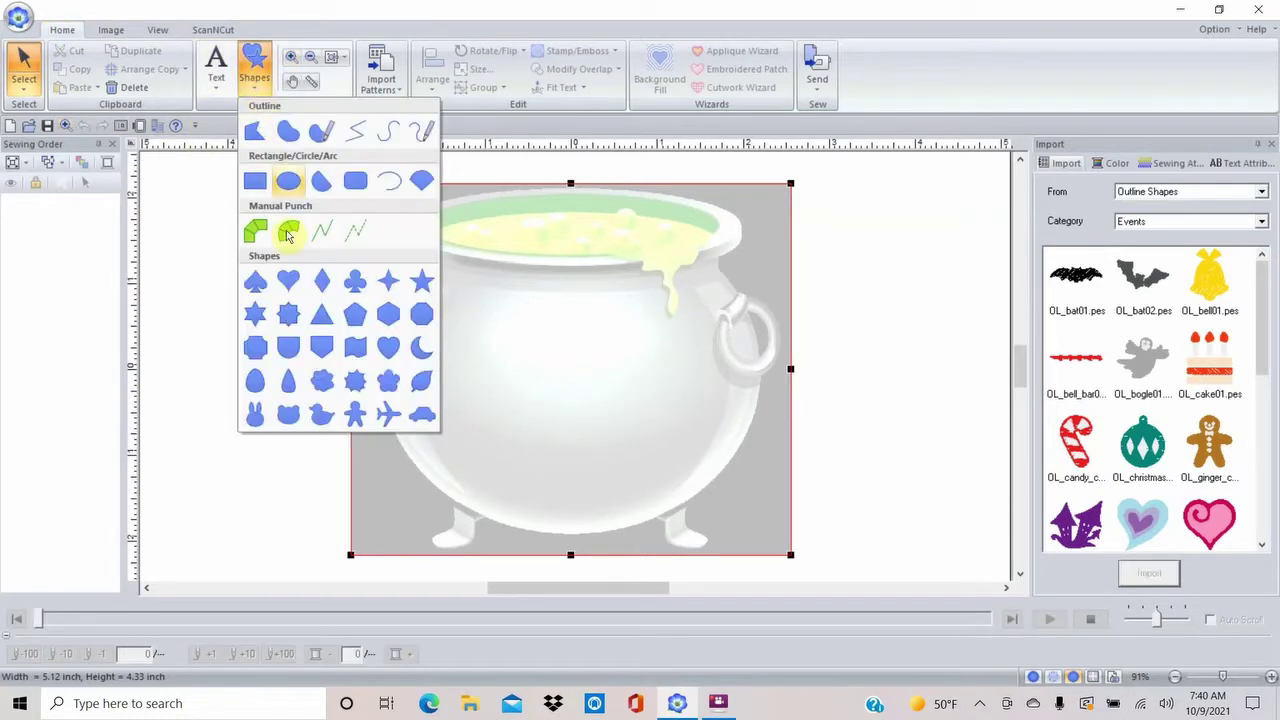
{"action": "left_click", "coordinate": [288, 232]}
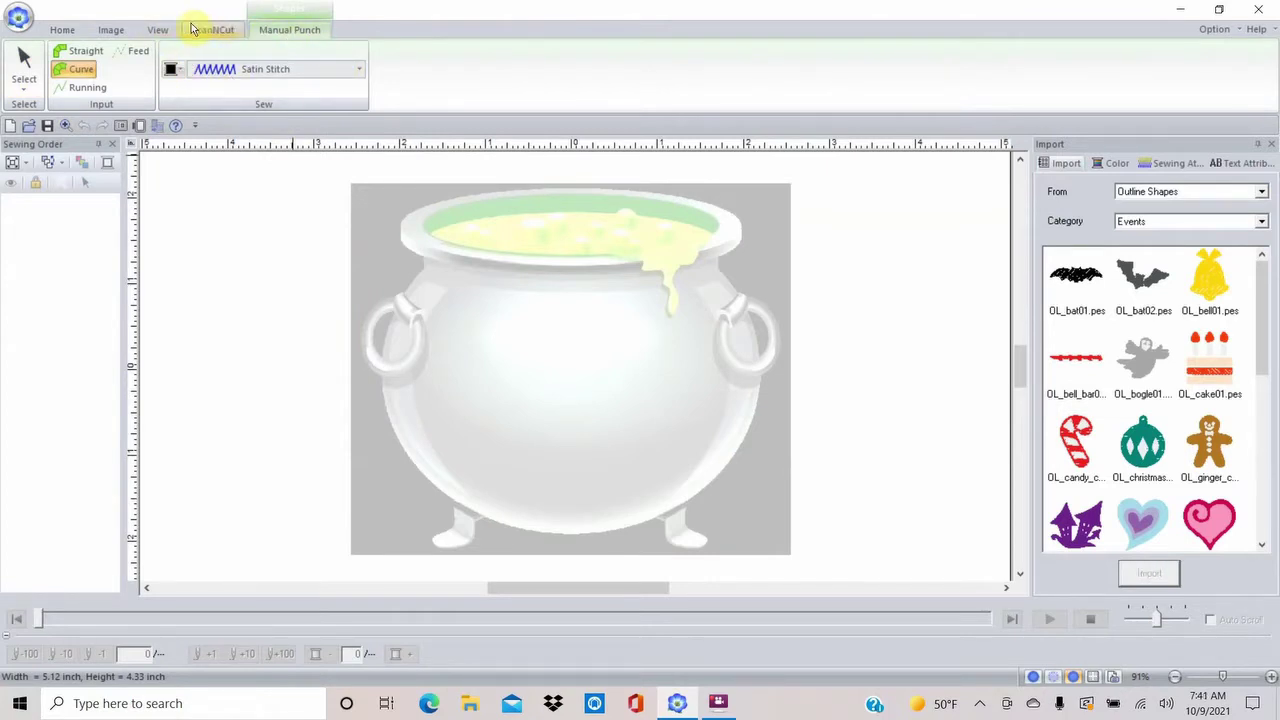
{"action": "left_click", "coordinate": [66, 30]}
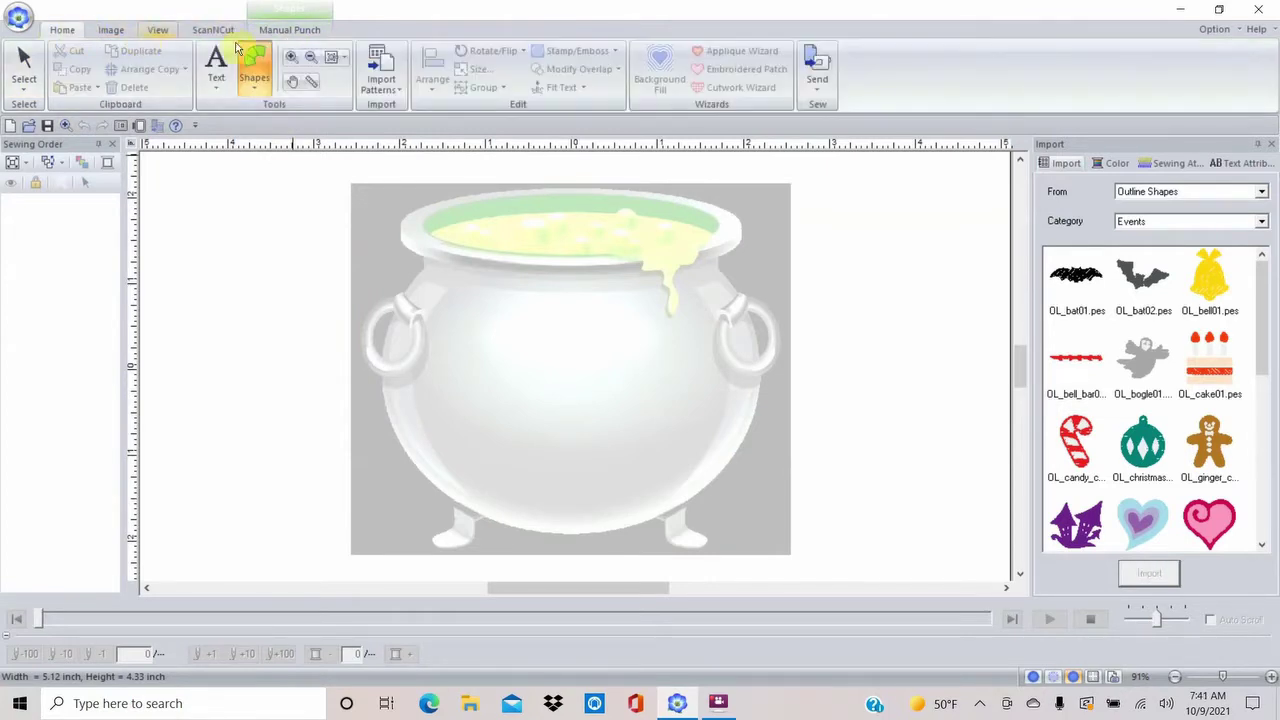
{"action": "left_click", "coordinate": [264, 80]}
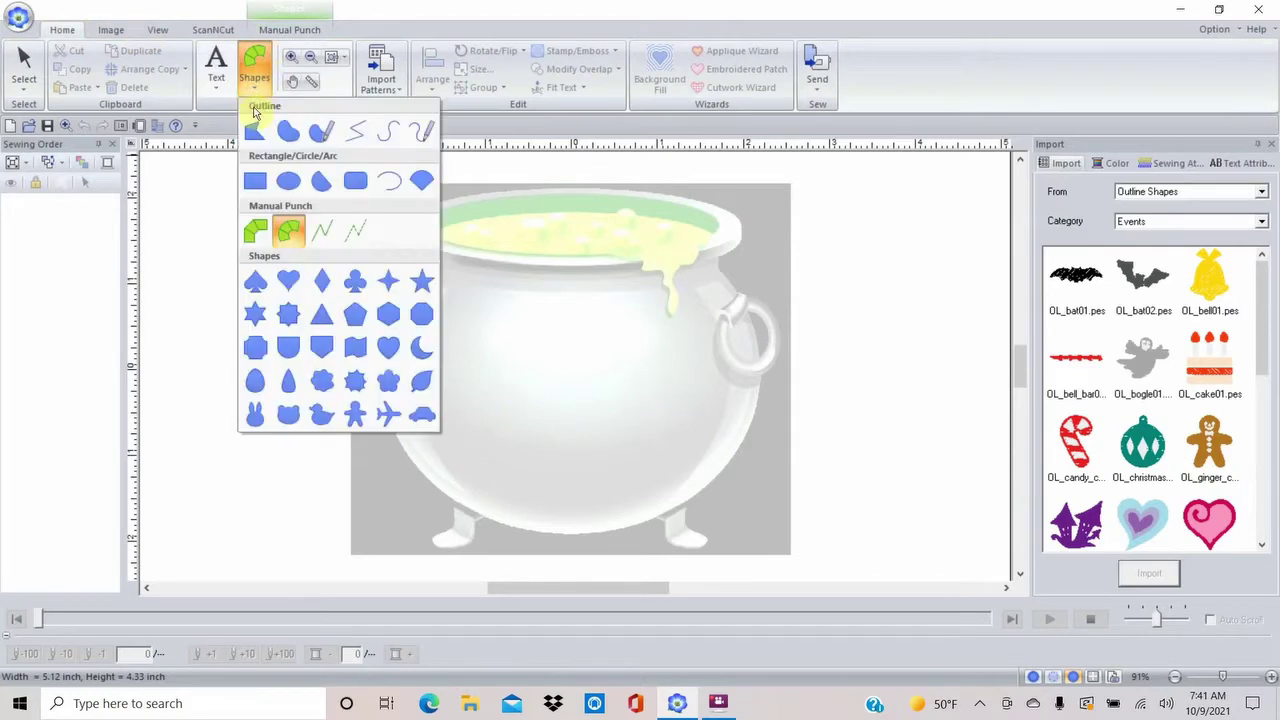
{"action": "left_click", "coordinate": [288, 182]}
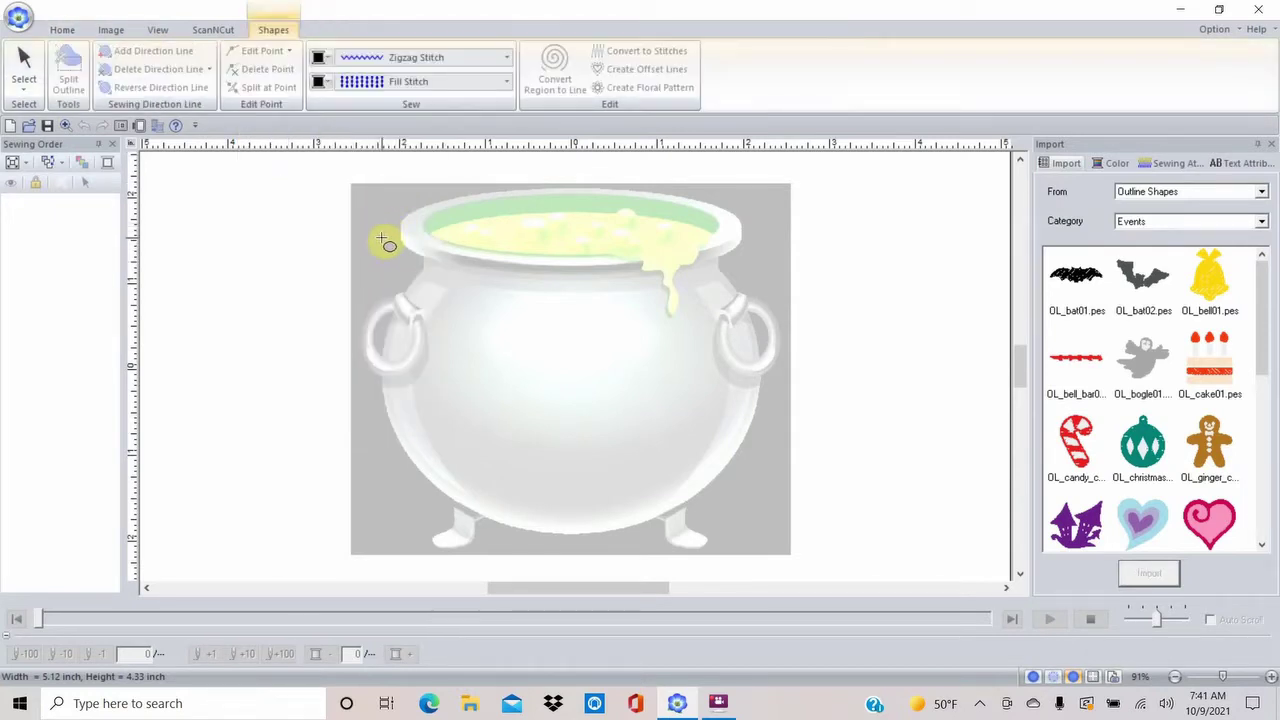
{"action": "left_click_drag", "start_coordinate": [380, 236], "coordinate": [766, 540]}
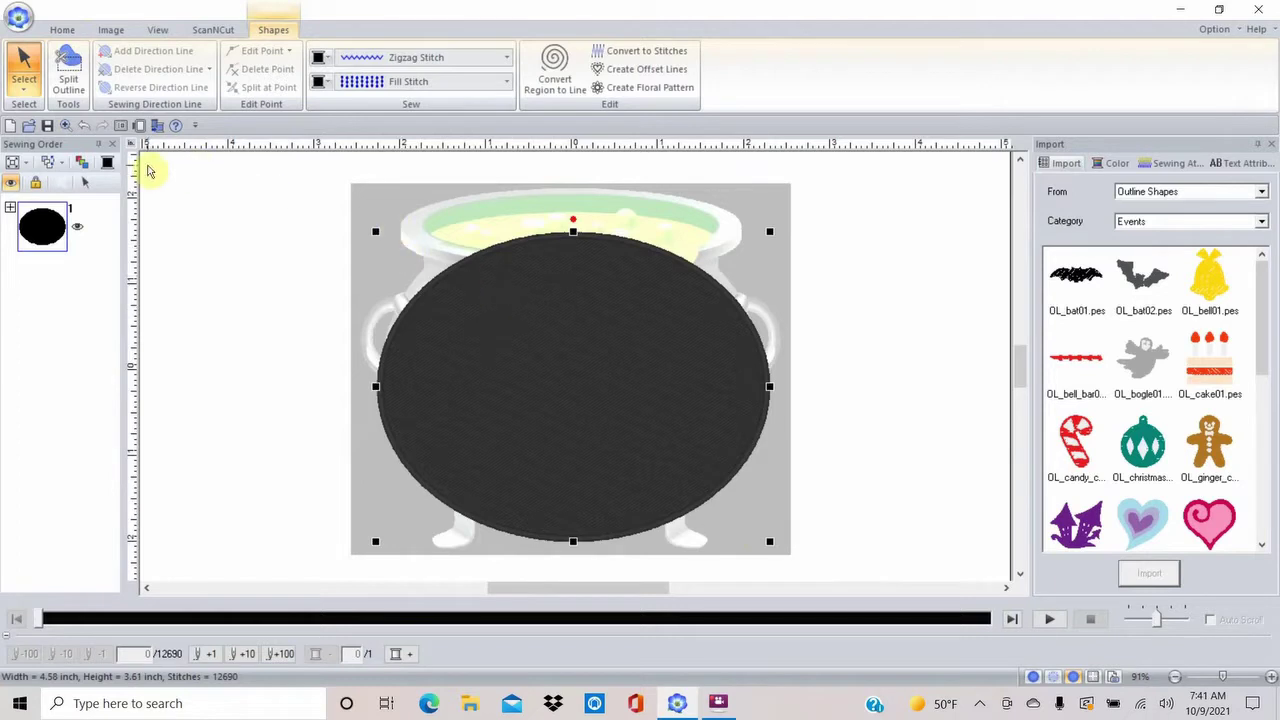
Add outline points at the ellipse's upper left and upper right and pull them outward to the body's corners below the rim
{"action": "left_click", "coordinate": [24, 88]}
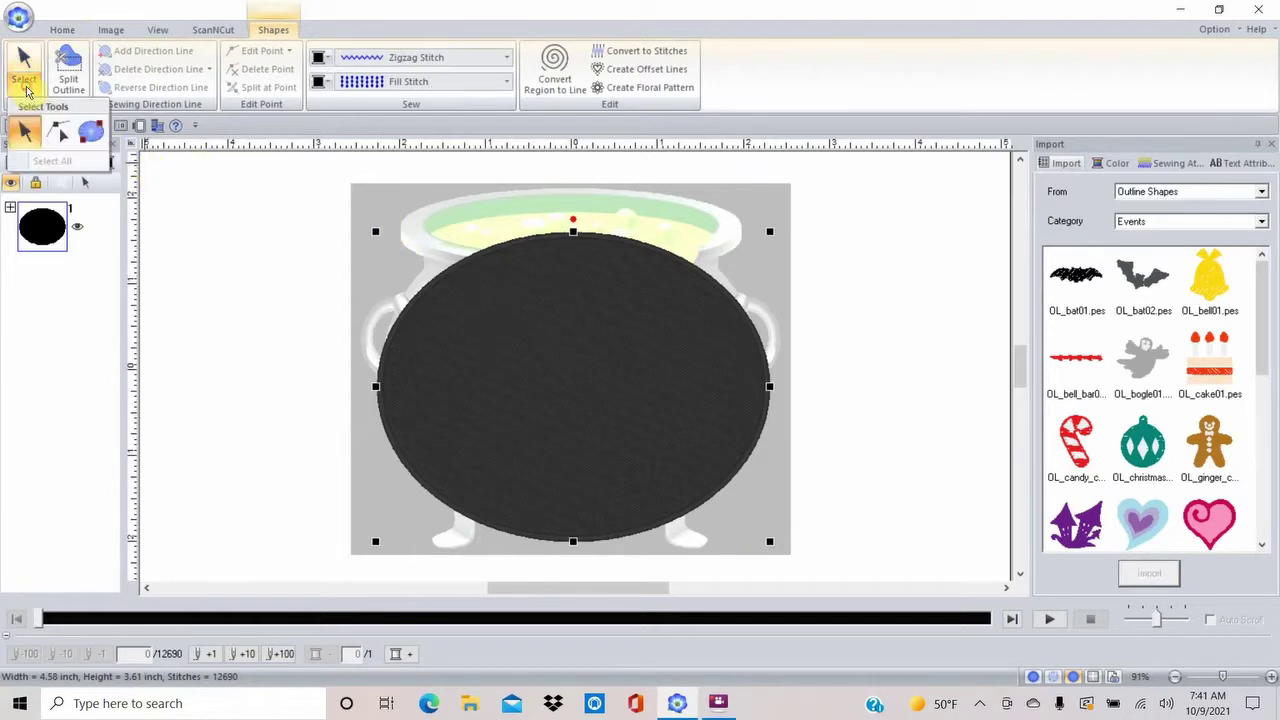
{"action": "left_click", "coordinate": [60, 133]}
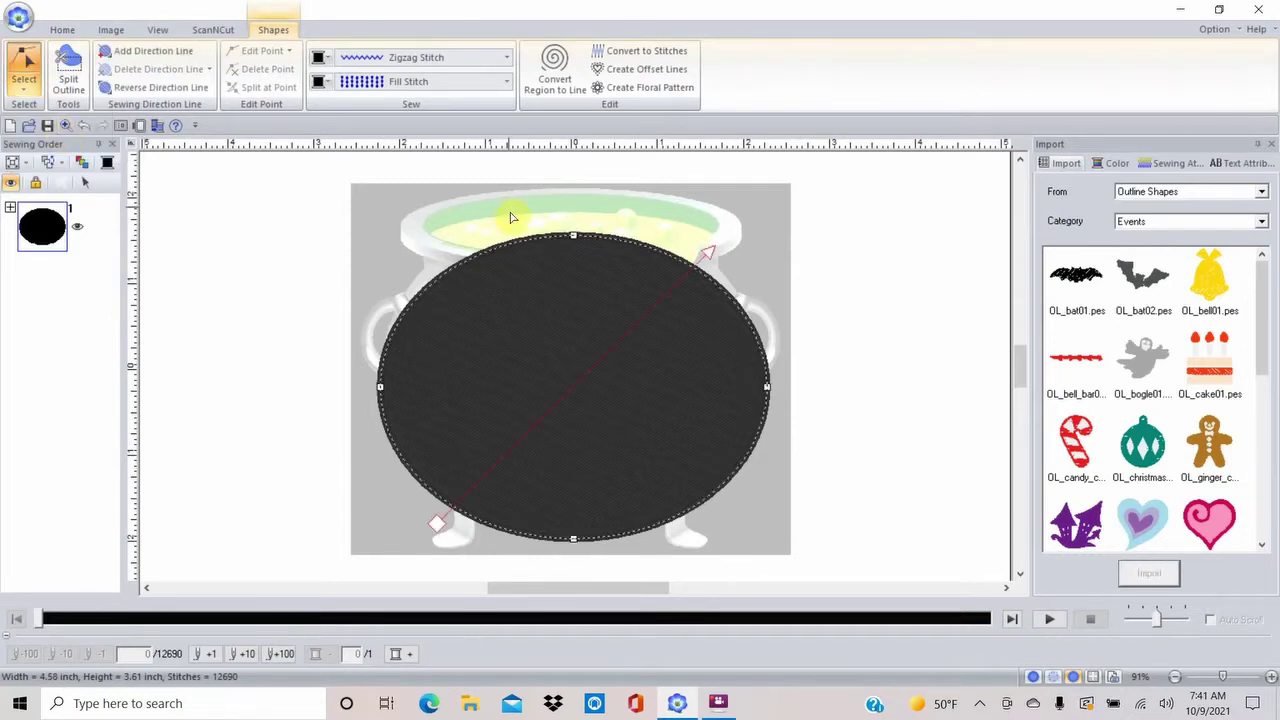
{"action": "left_click", "coordinate": [445, 274]}
{"action": "left_click_drag", "start_coordinate": [447, 278], "coordinate": [428, 263]}
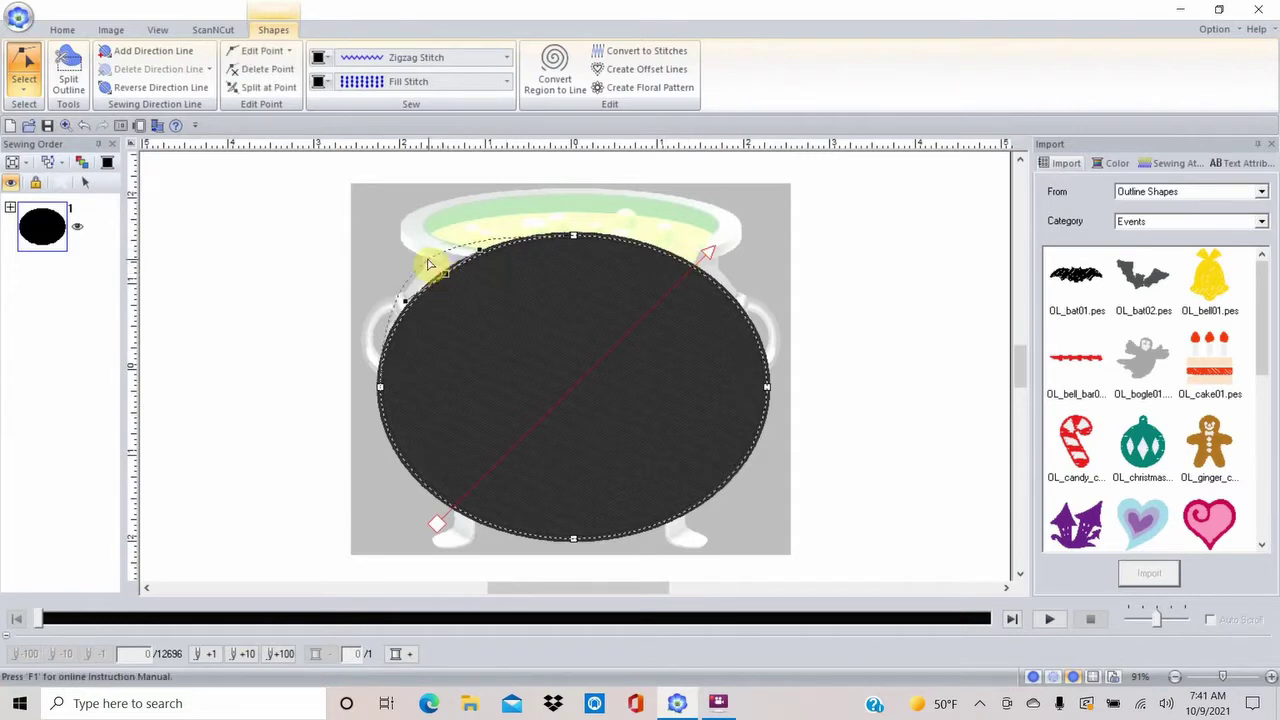
{"action": "left_click", "coordinate": [704, 279]}
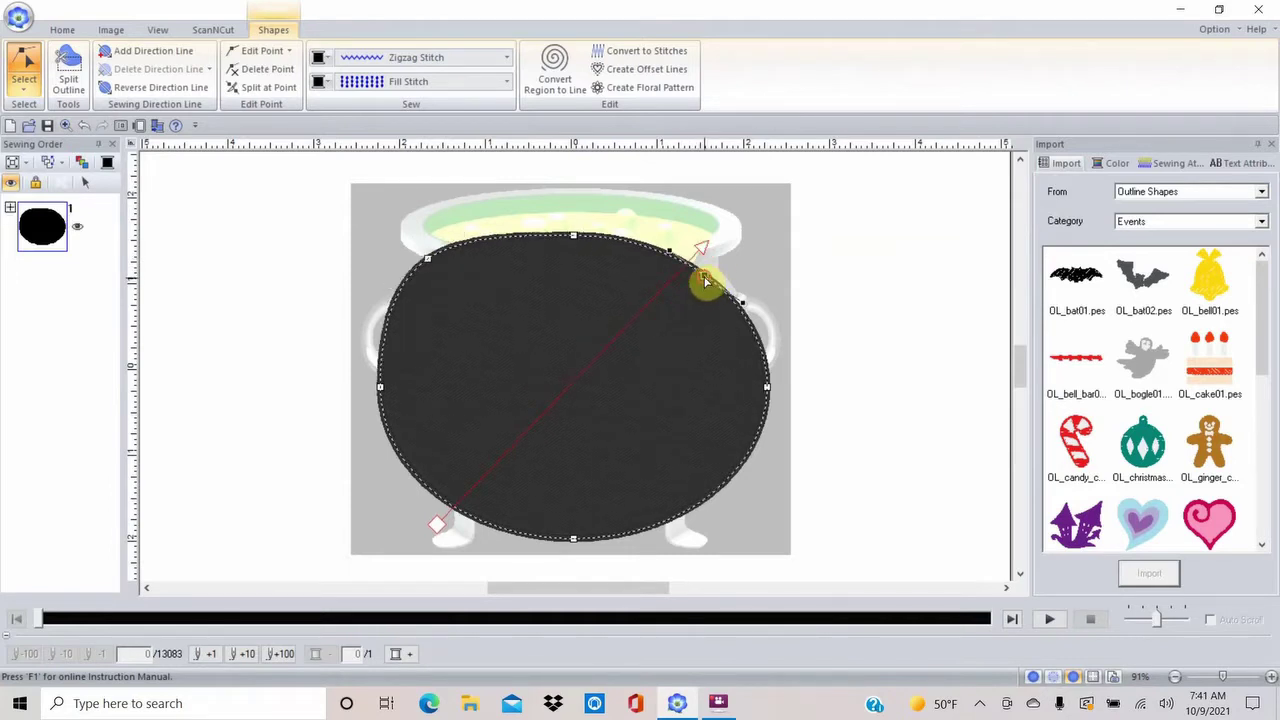
{"action": "left_click_drag", "start_coordinate": [705, 274], "coordinate": [725, 266]}
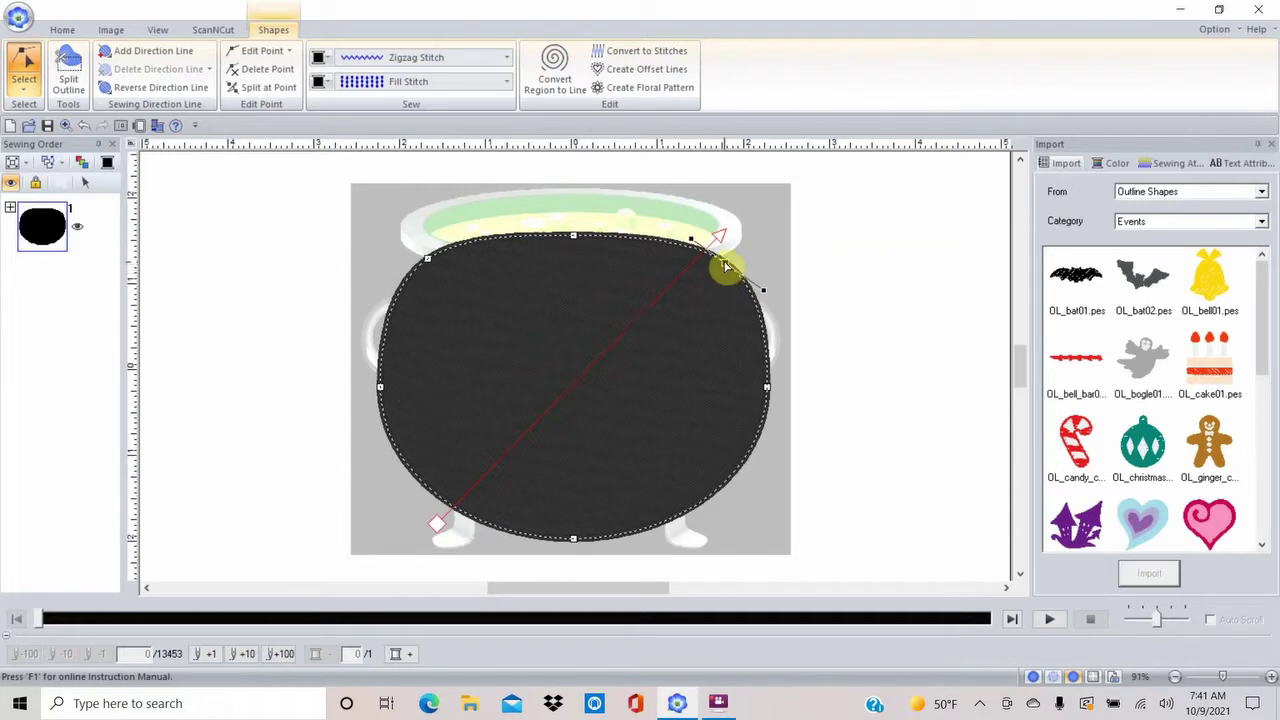
Convert the two upper corner points to straight and lower the top middle point to follow the underside of the rim
{"action": "right_click", "coordinate": [726, 266]}
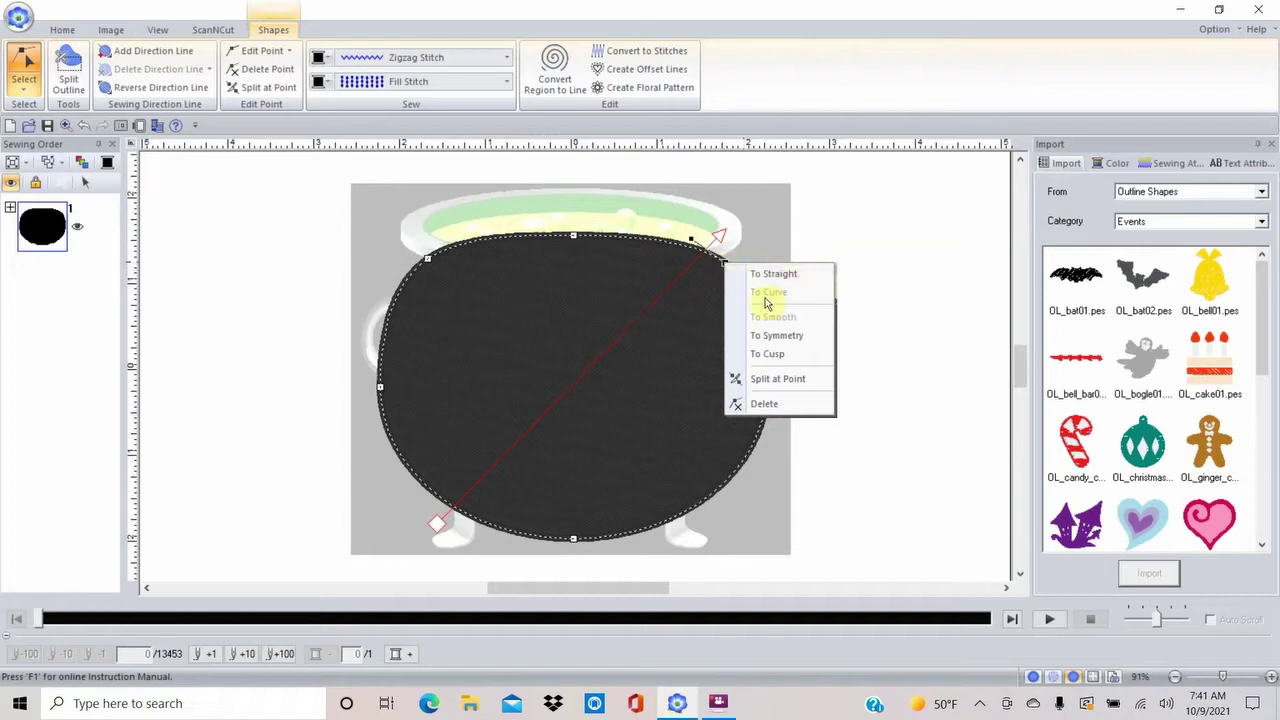
{"action": "left_click", "coordinate": [767, 275]}
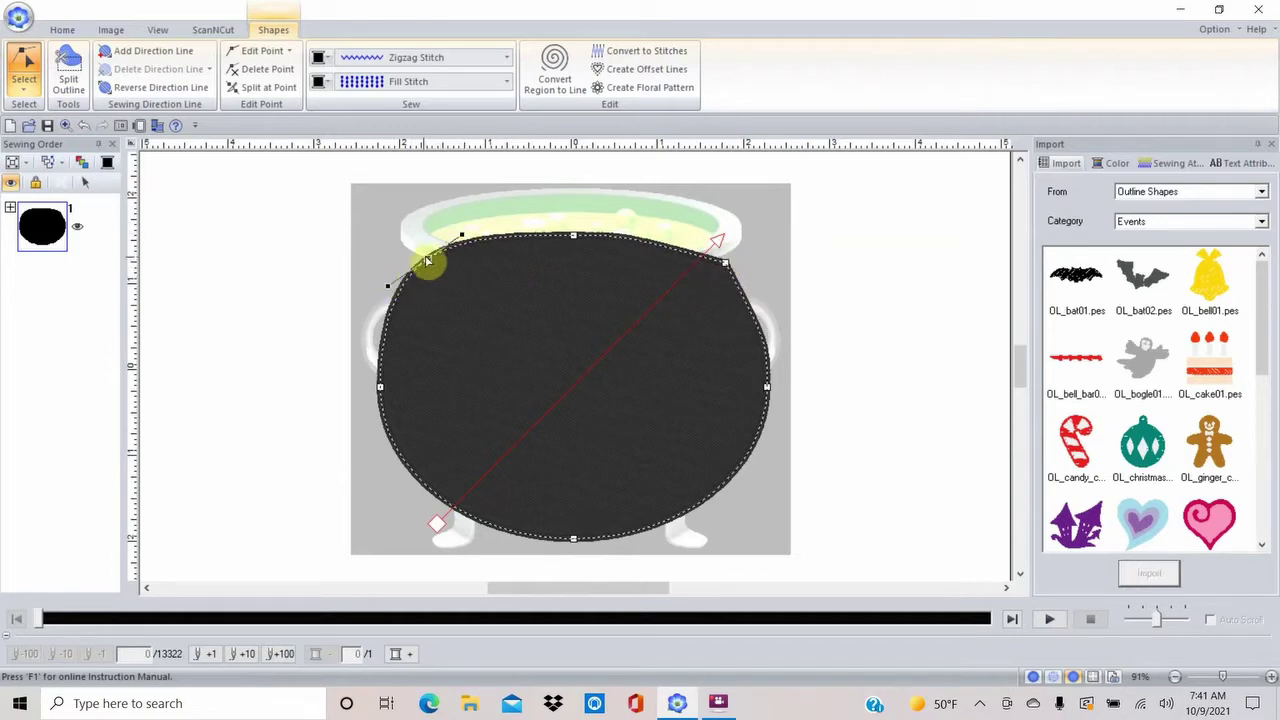
{"action": "left_click", "coordinate": [464, 240]}
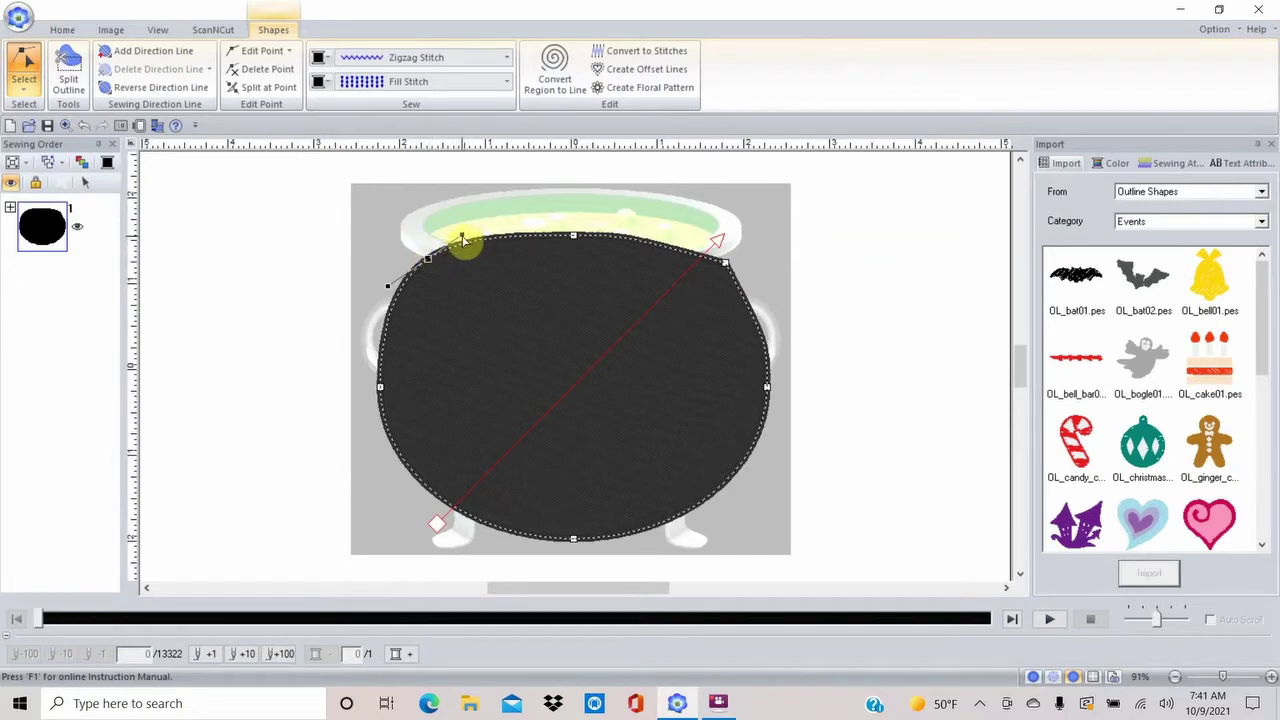
{"action": "left_click_drag", "start_coordinate": [462, 238], "coordinate": [430, 266]}
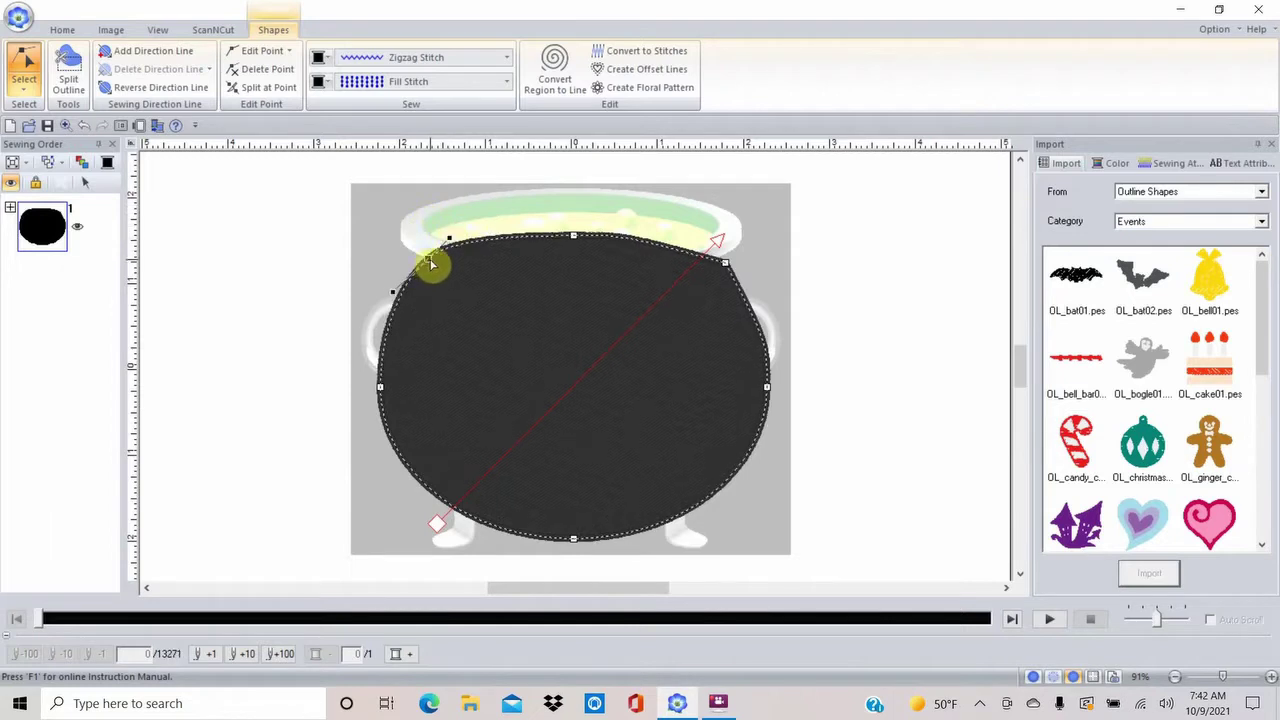
{"action": "right_click", "coordinate": [428, 258]}
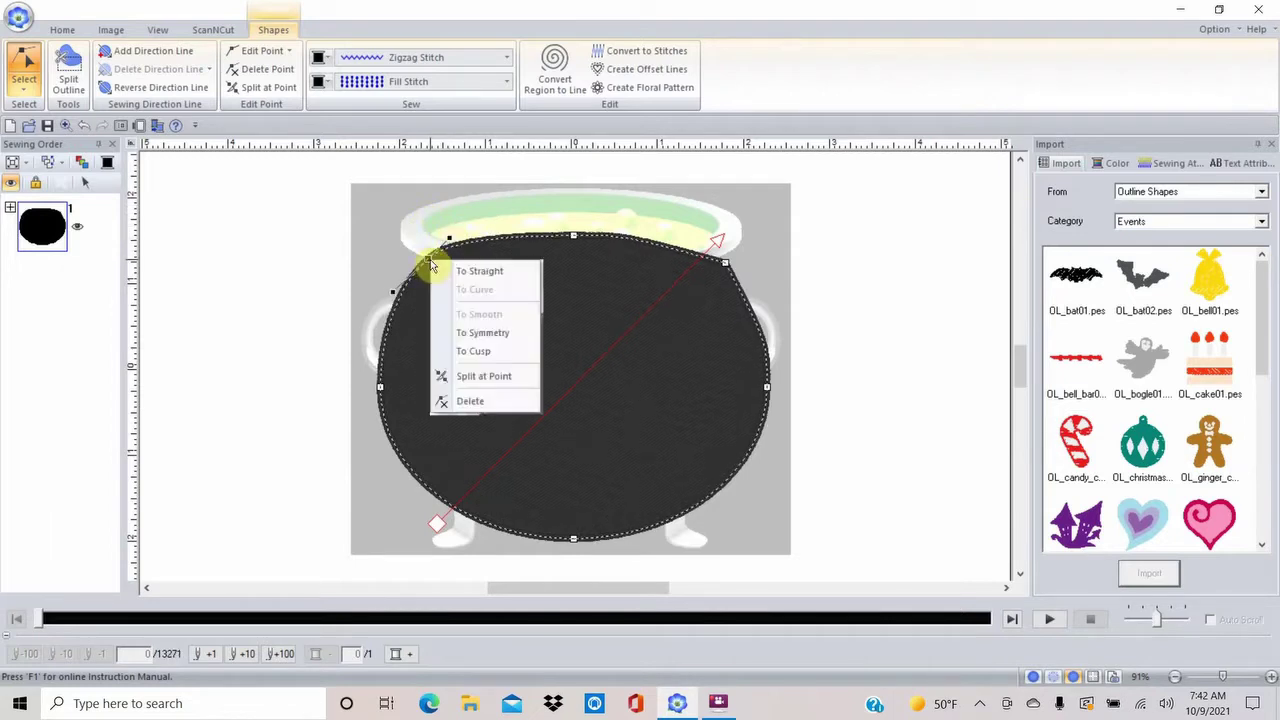
{"action": "left_click", "coordinate": [481, 272]}
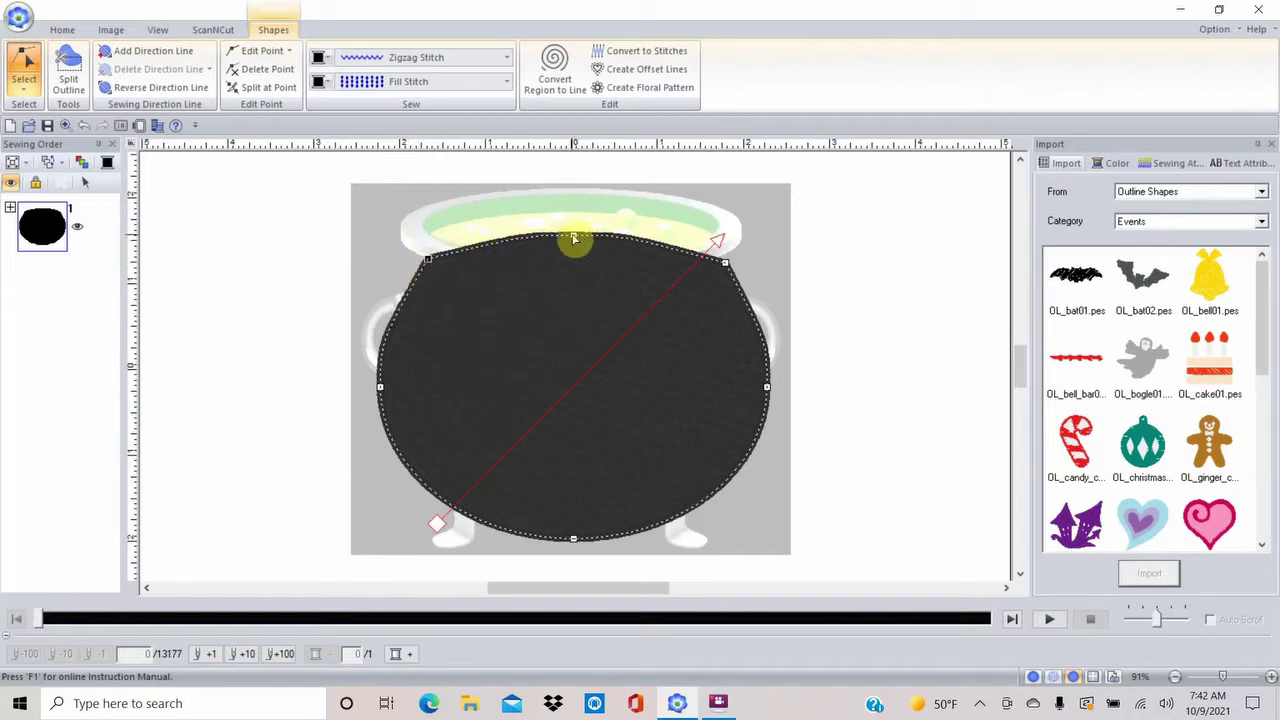
{"action": "left_click_drag", "start_coordinate": [575, 237], "coordinate": [572, 282]}
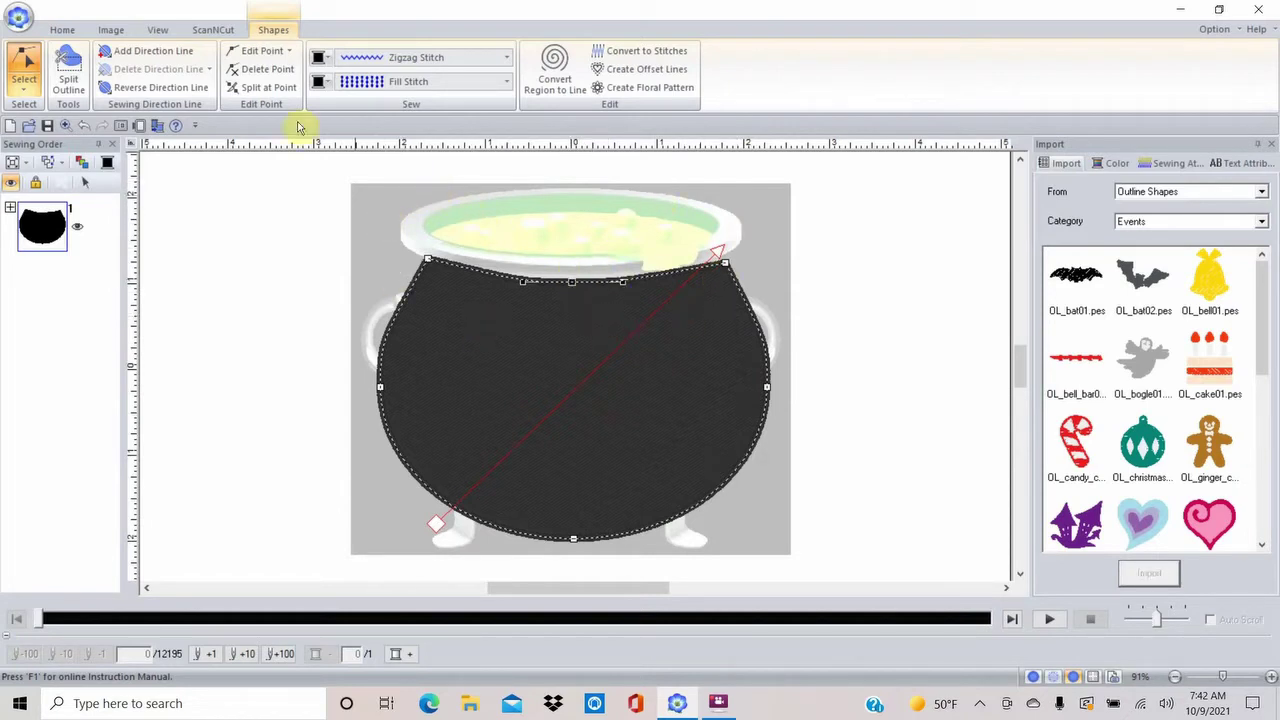
Draw a second ellipse about 4.4 inches wide and 1.1 inches high over the cauldron's rim
{"action": "left_click", "coordinate": [68, 31]}
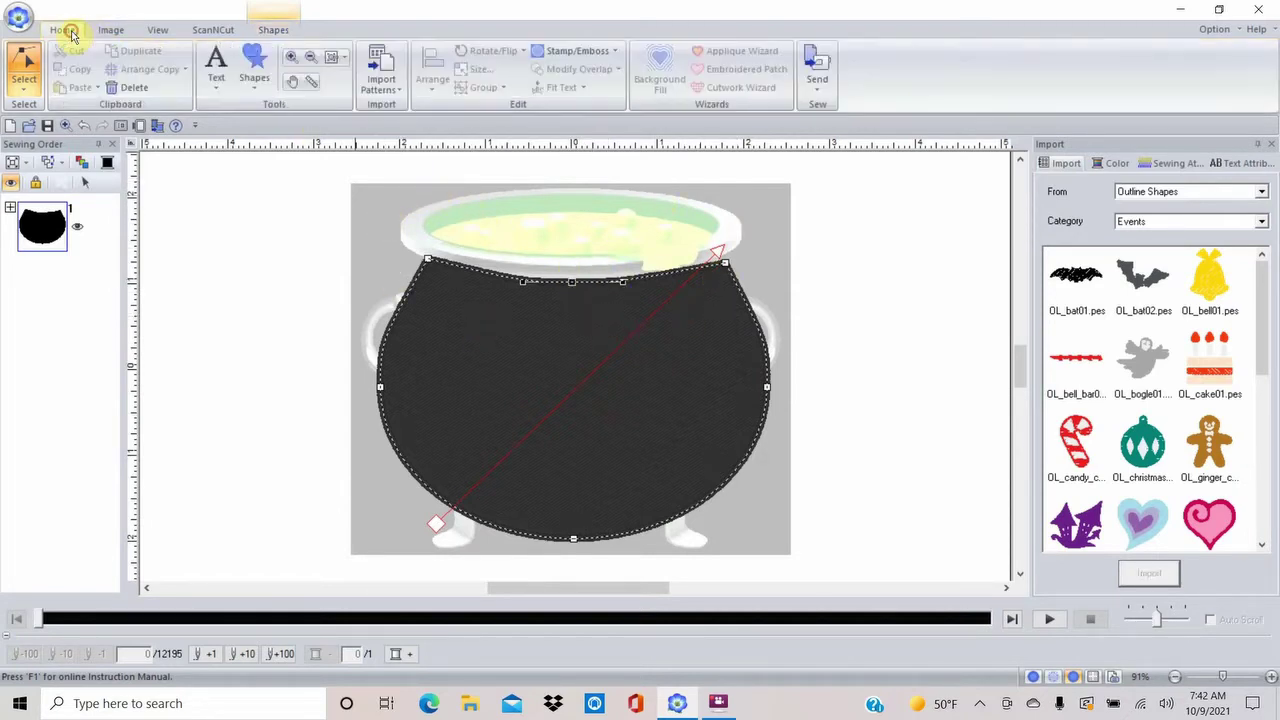
{"action": "left_click", "coordinate": [256, 85]}
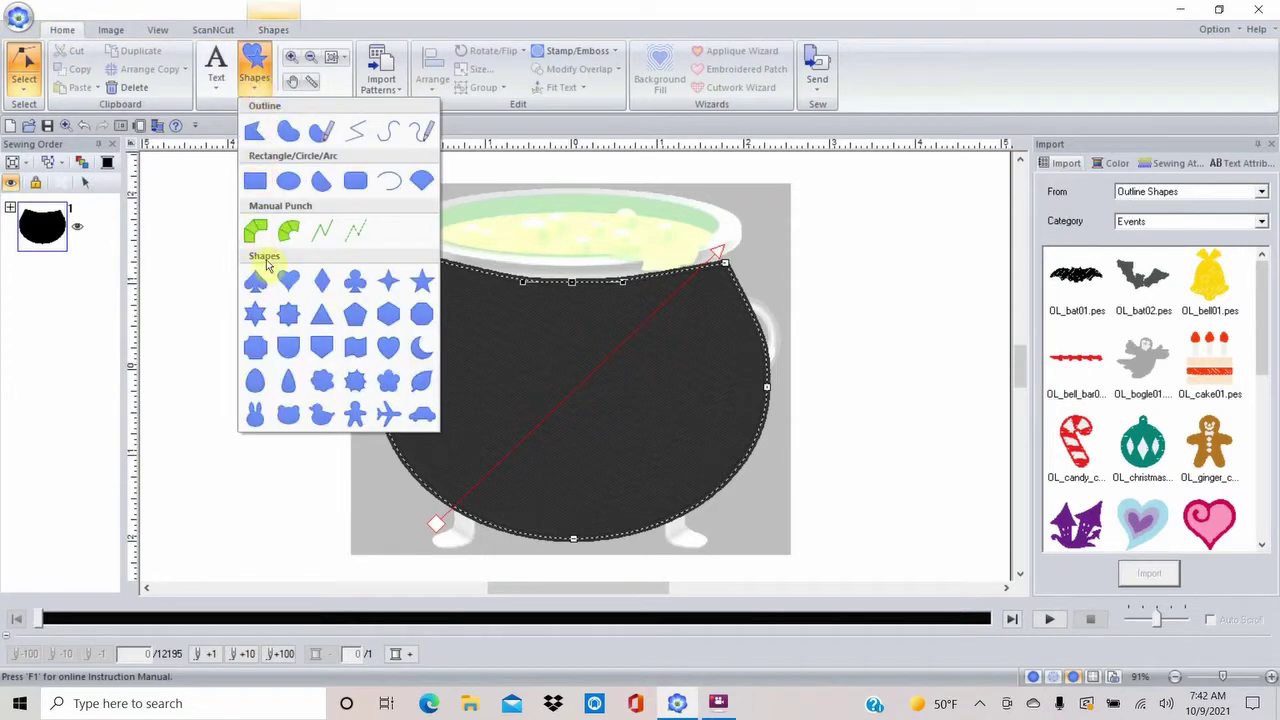
{"action": "left_click", "coordinate": [287, 191]}
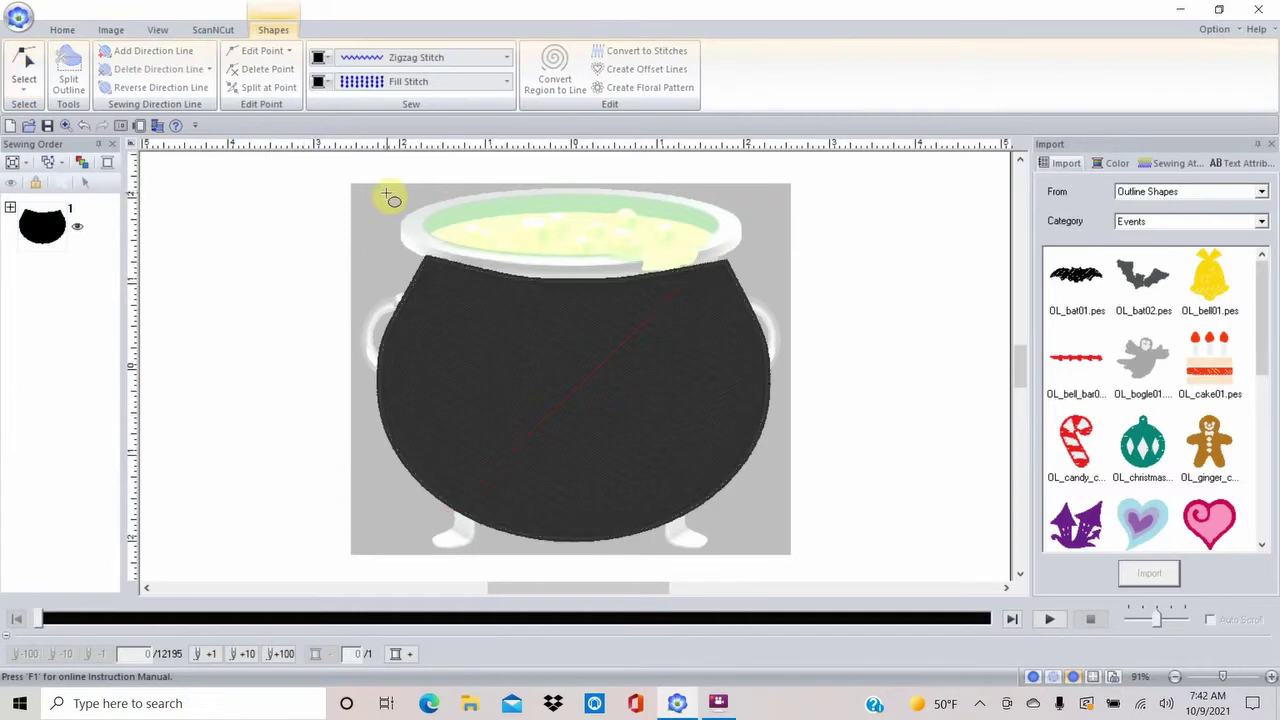
{"action": "left_click_drag", "start_coordinate": [380, 190], "coordinate": [758, 281]}
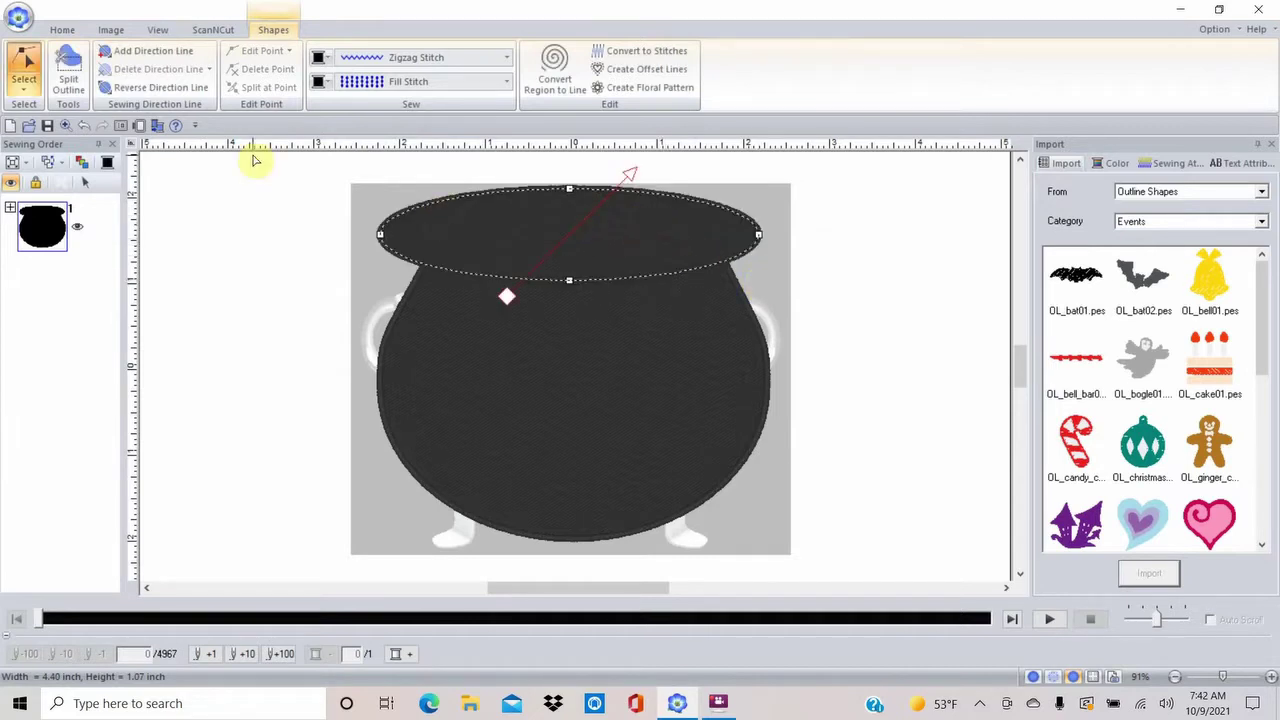
Narrow the rim ellipse from both ends to about 4.16 inches wide so it matches the rim in the image
{"action": "left_click", "coordinate": [20, 93]}
{"action": "left_click", "coordinate": [26, 126]}
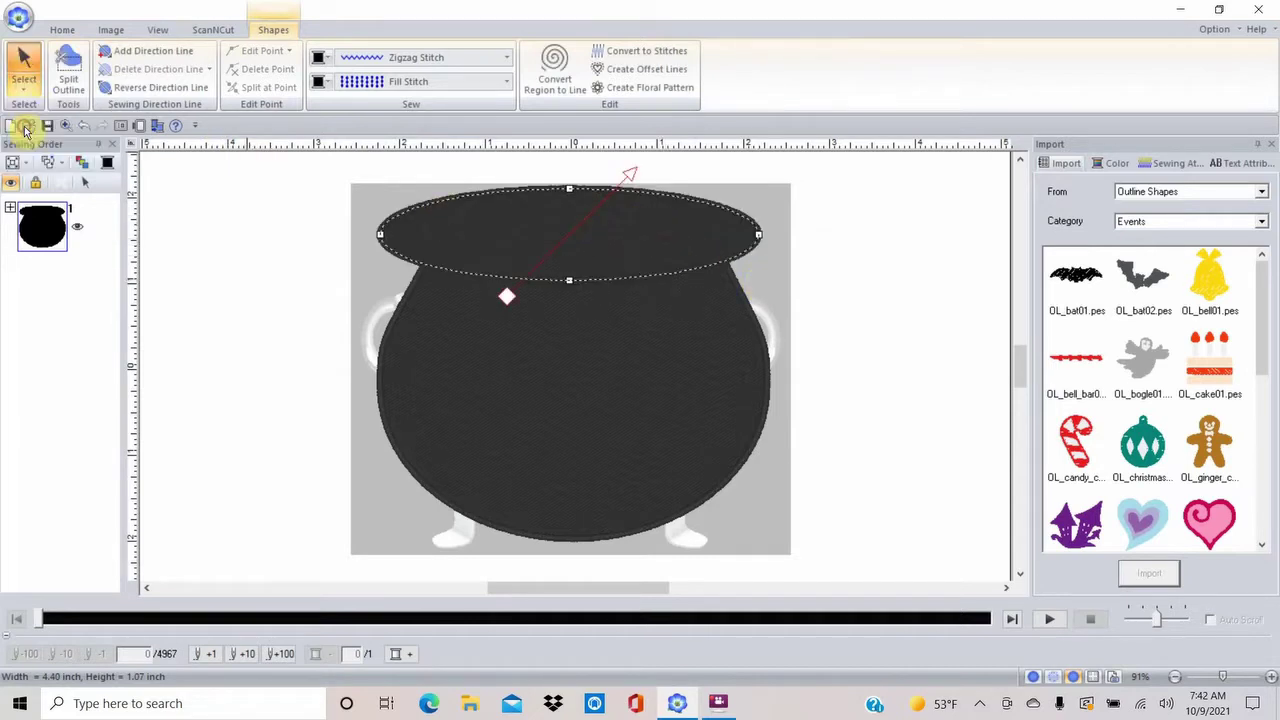
{"action": "left_click", "coordinate": [622, 275]}
{"action": "left_click", "coordinate": [617, 238]}
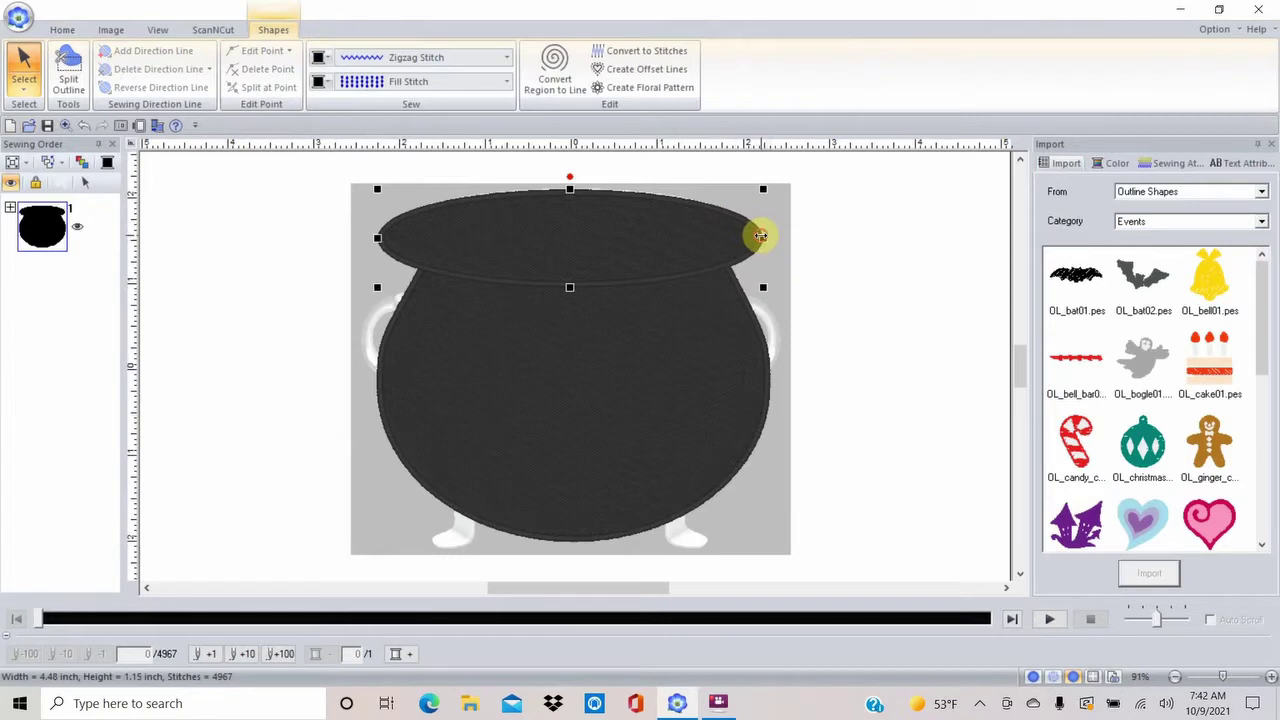
{"action": "left_click_drag", "start_coordinate": [762, 236], "coordinate": [751, 235]}
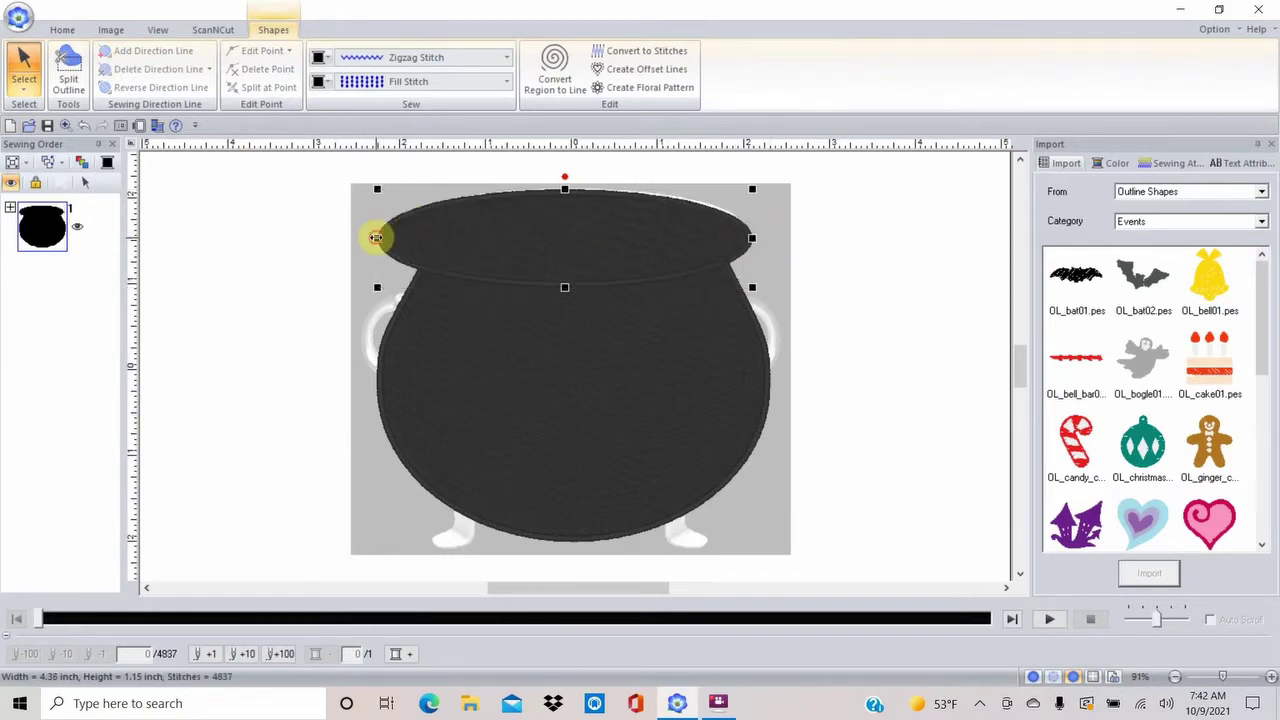
{"action": "left_click_drag", "start_coordinate": [376, 237], "coordinate": [396, 237]}
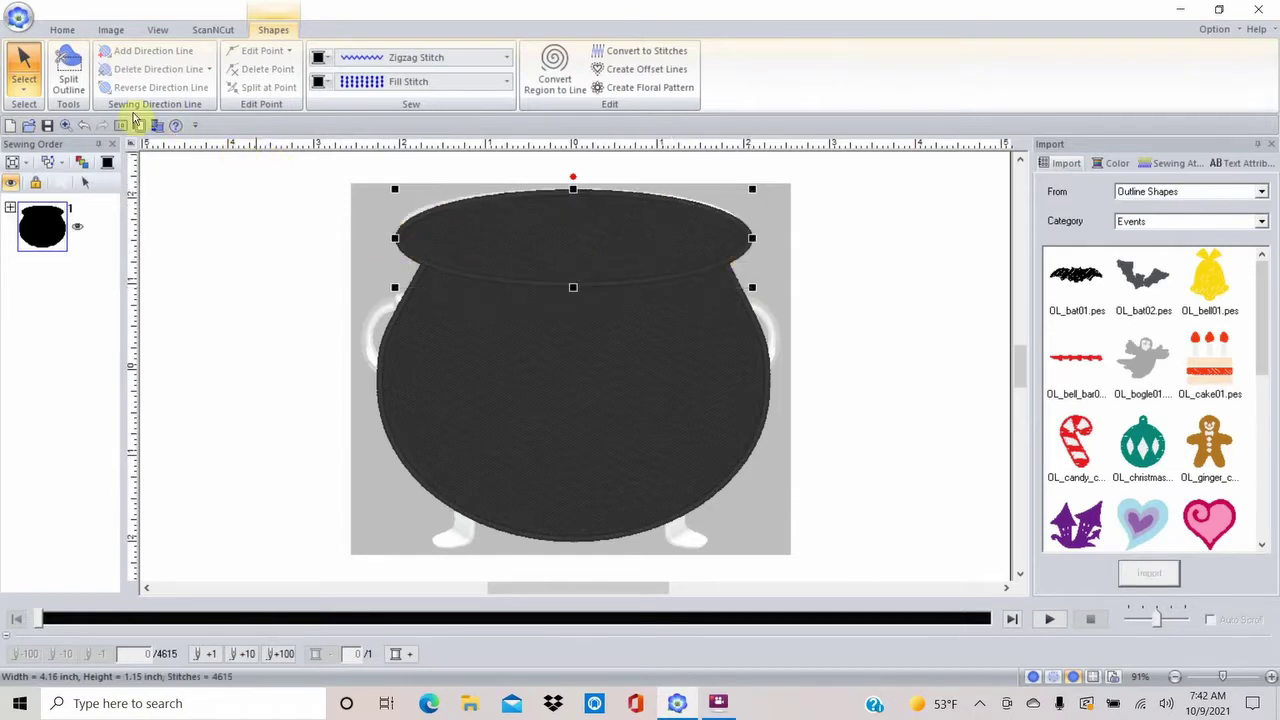
Raise the rim ellipse's left end point and add an outline point at its lower left, pulled outward to follow the image's rim
{"action": "left_click", "coordinate": [22, 85]}
{"action": "left_click", "coordinate": [59, 133]}
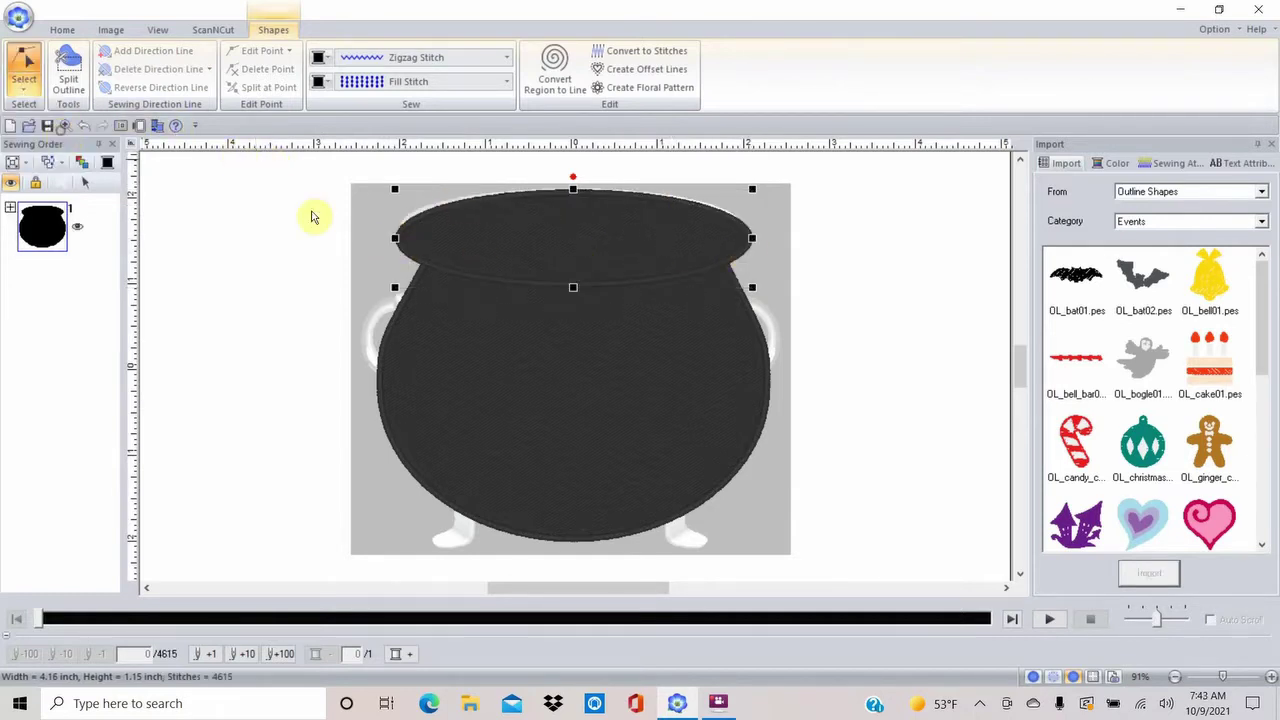
{"action": "left_click", "coordinate": [432, 268]}
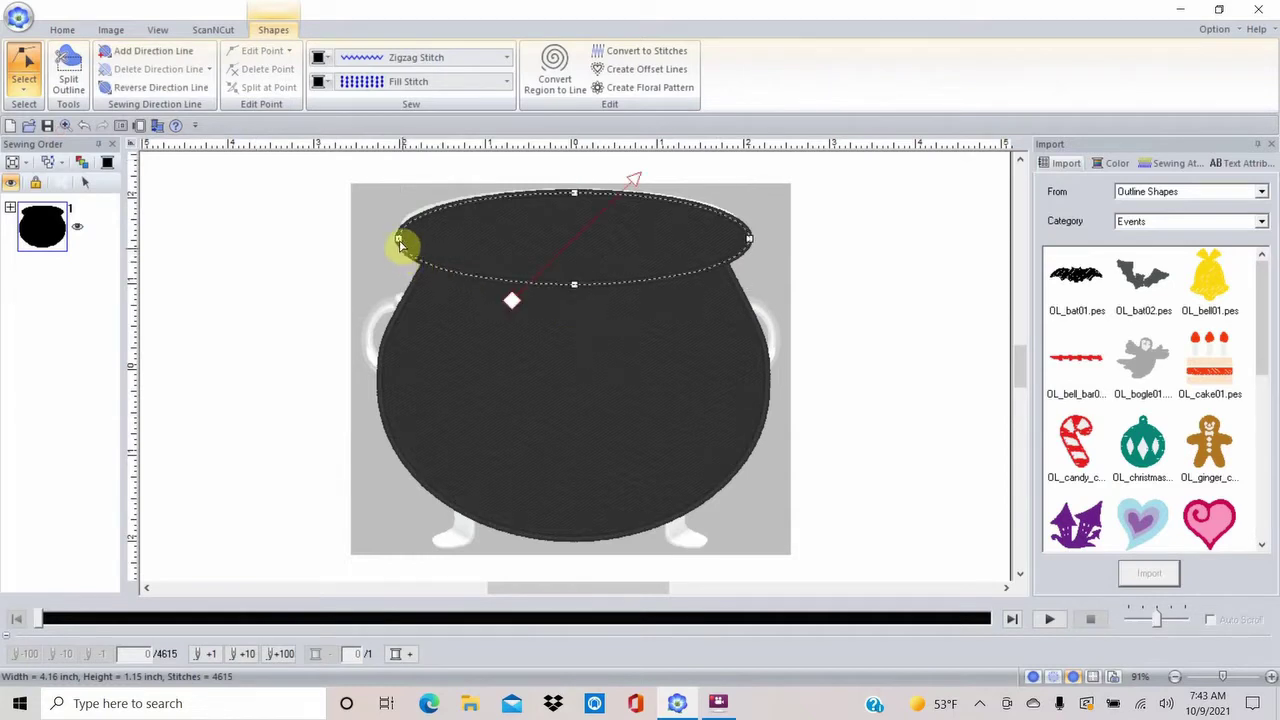
{"action": "left_click", "coordinate": [399, 239]}
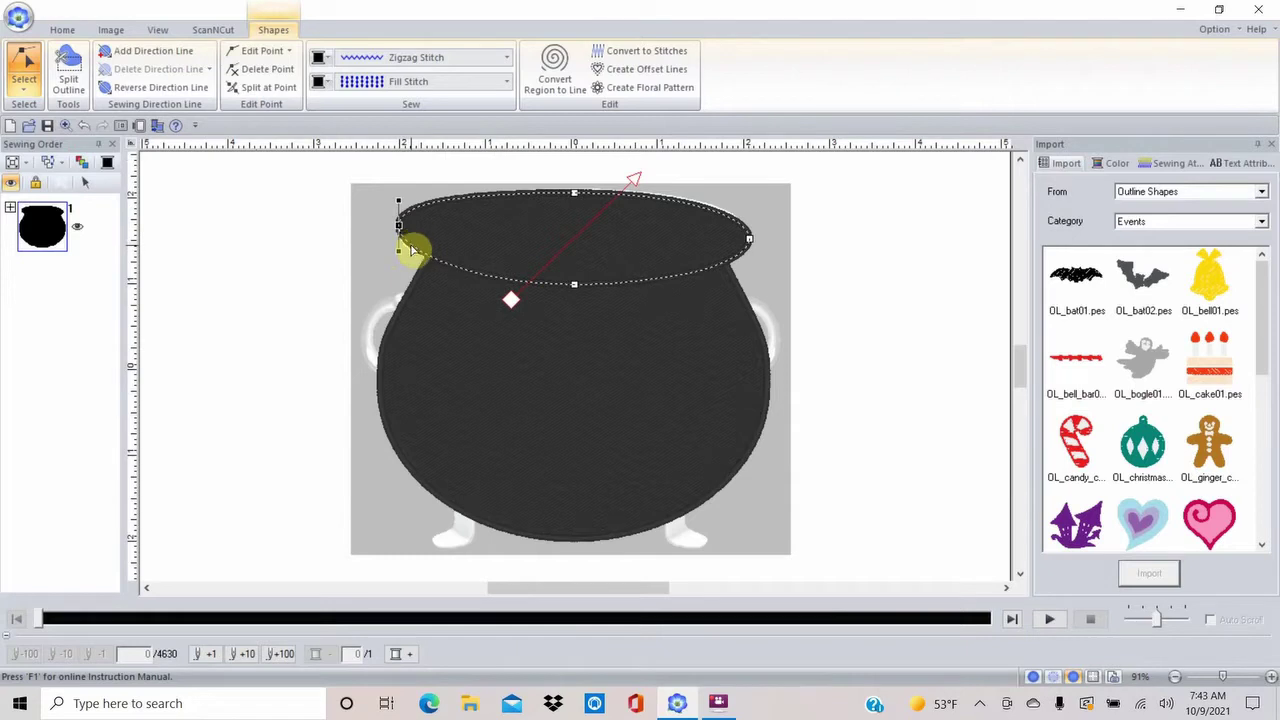
{"action": "left_click_drag", "start_coordinate": [409, 244], "coordinate": [410, 264]}
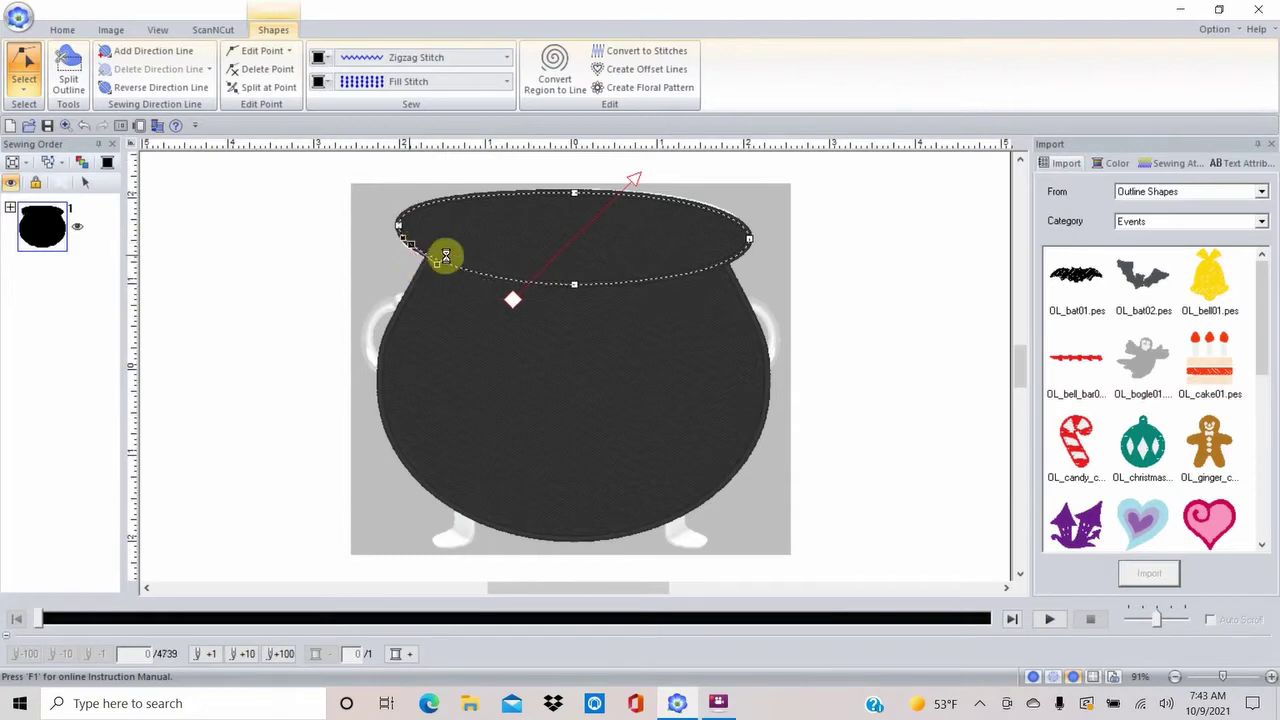
Add a matching outline point at the rim's lower right, raise the right end point, and adjust the new point to the rim's corner
{"action": "left_click", "coordinate": [739, 256]}
{"action": "left_click_drag", "start_coordinate": [737, 256], "coordinate": [746, 229]}
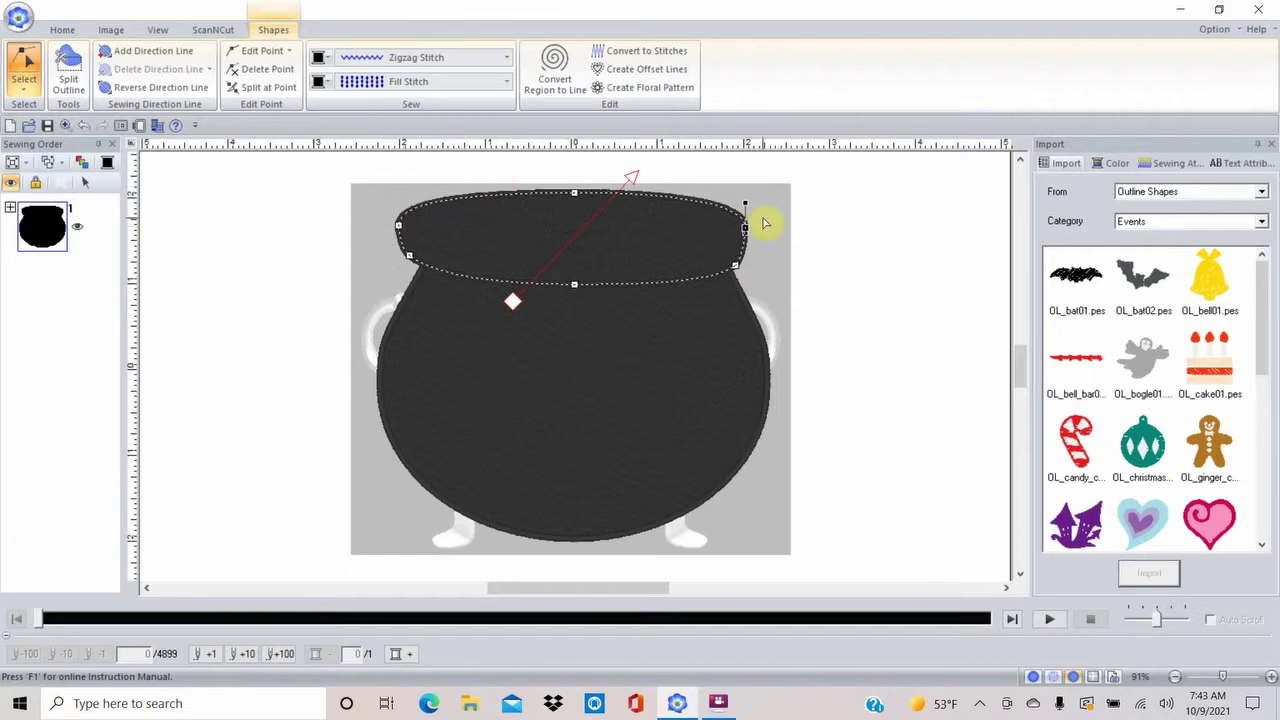
{"action": "left_click", "coordinate": [737, 267]}
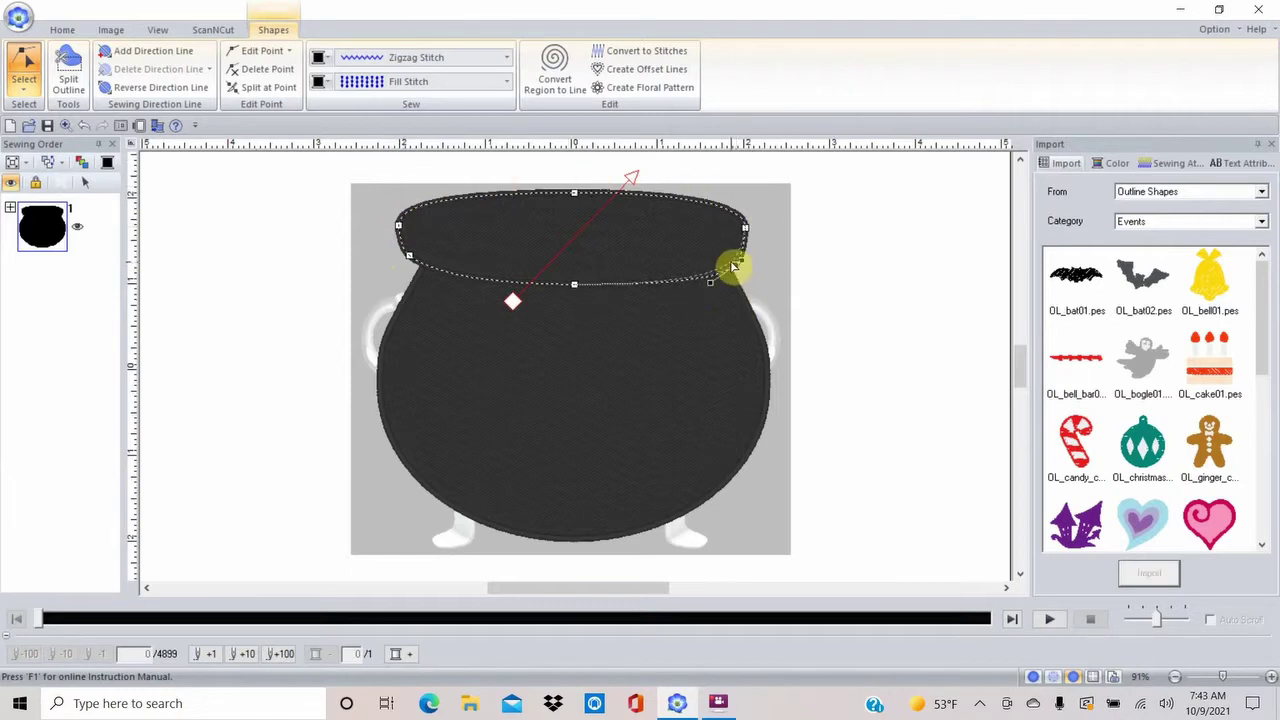
Adjust the rim's top middle point to align with the upper edge of the cauldron opening in the image
{"action": "left_click", "coordinate": [575, 194]}
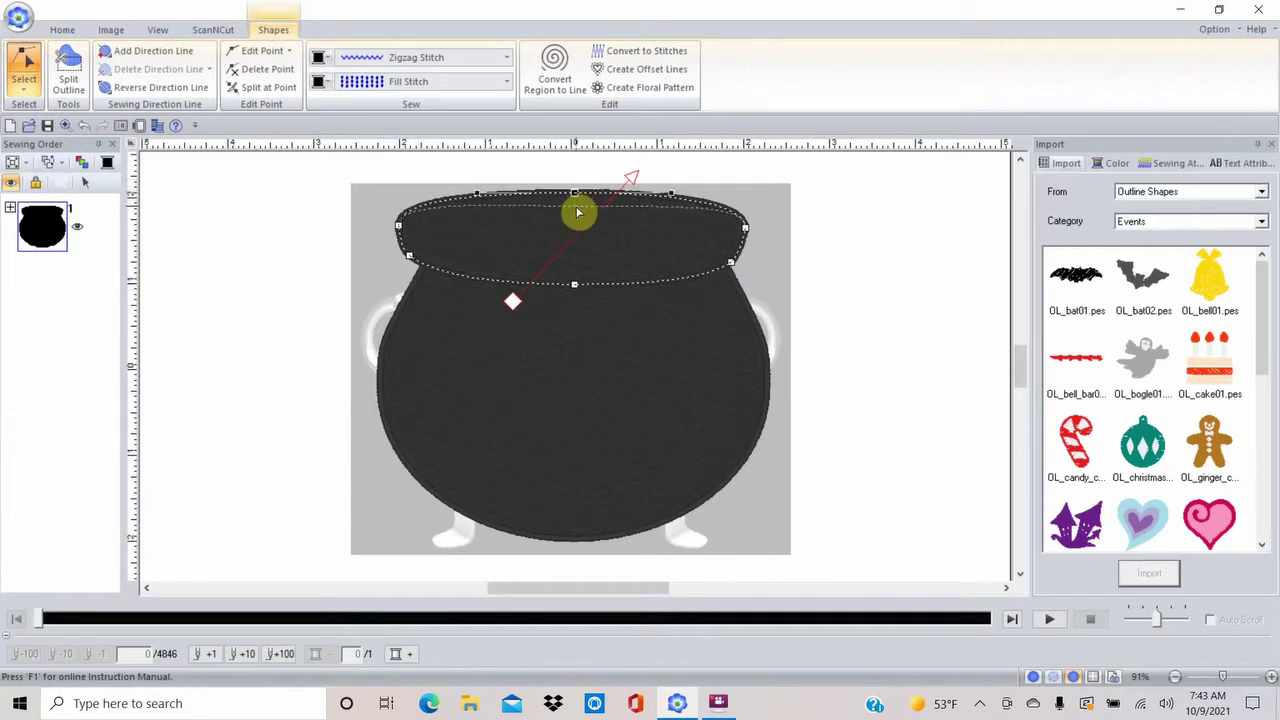
{"action": "key", "text": "Down"}
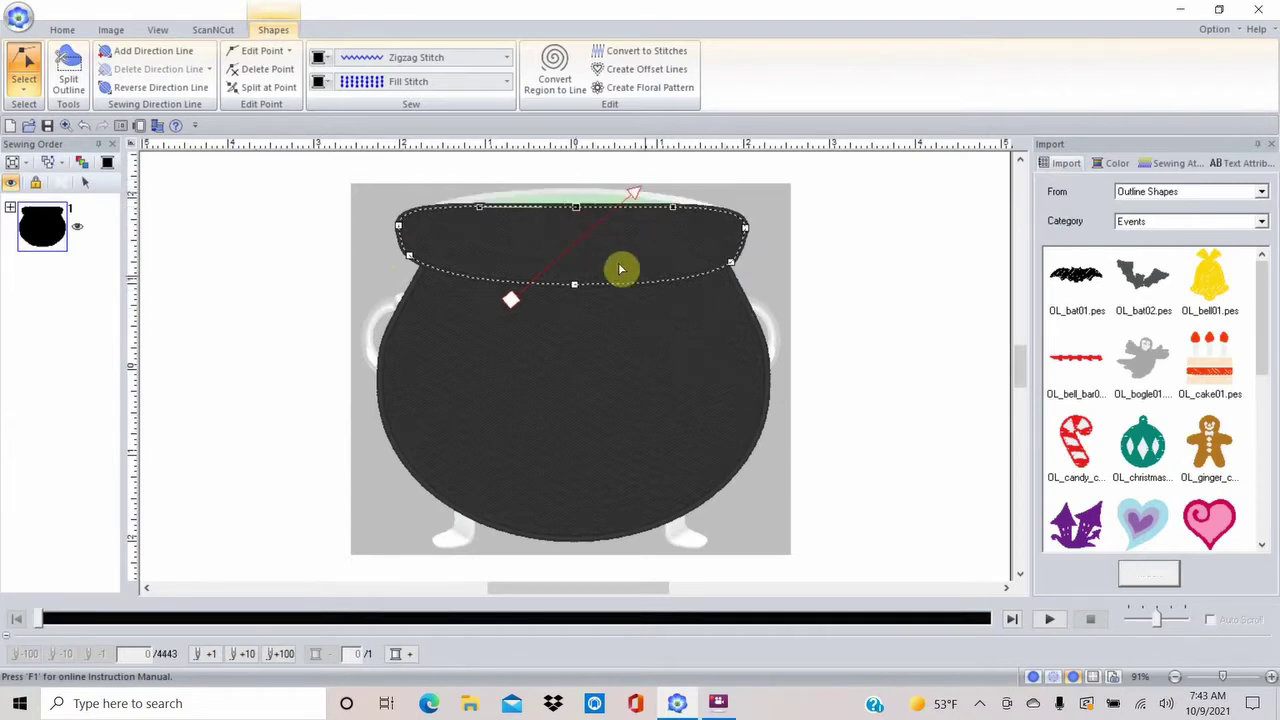
{"action": "left_click_drag", "start_coordinate": [577, 207], "coordinate": [574, 193]}
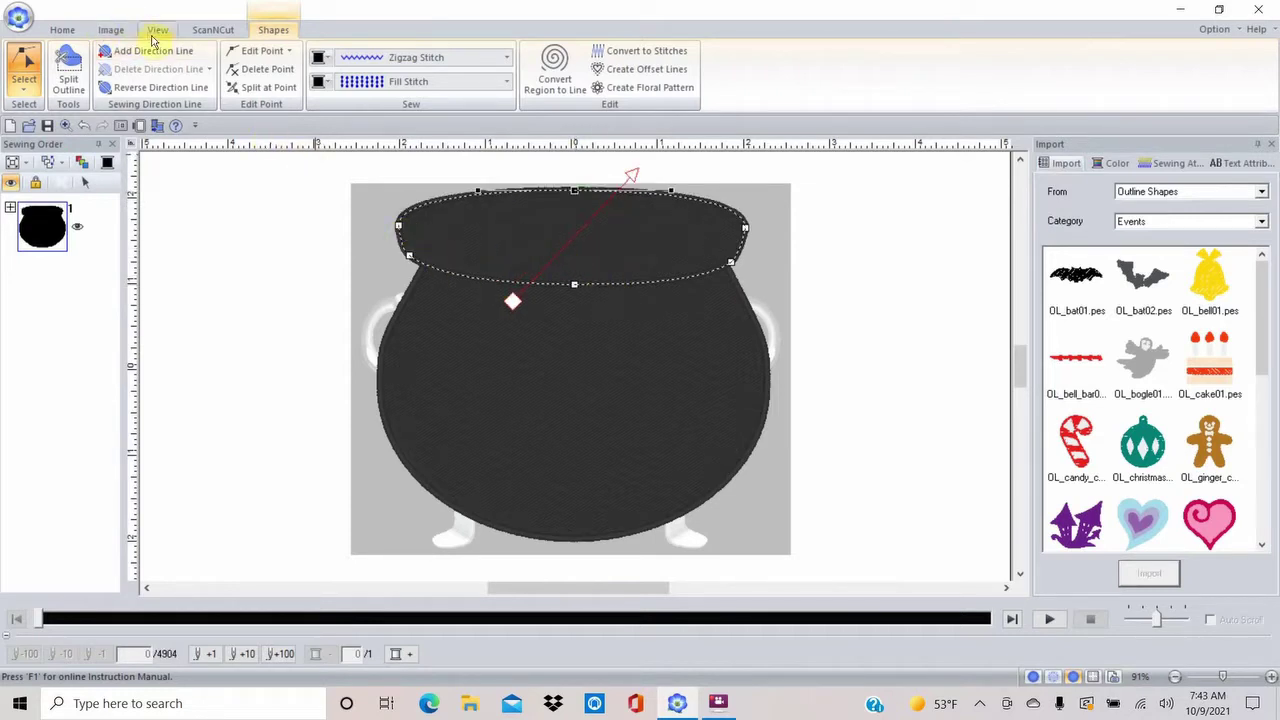
Switch the design display to Stitch view mode and clear the selection
{"action": "left_click", "coordinate": [157, 30]}
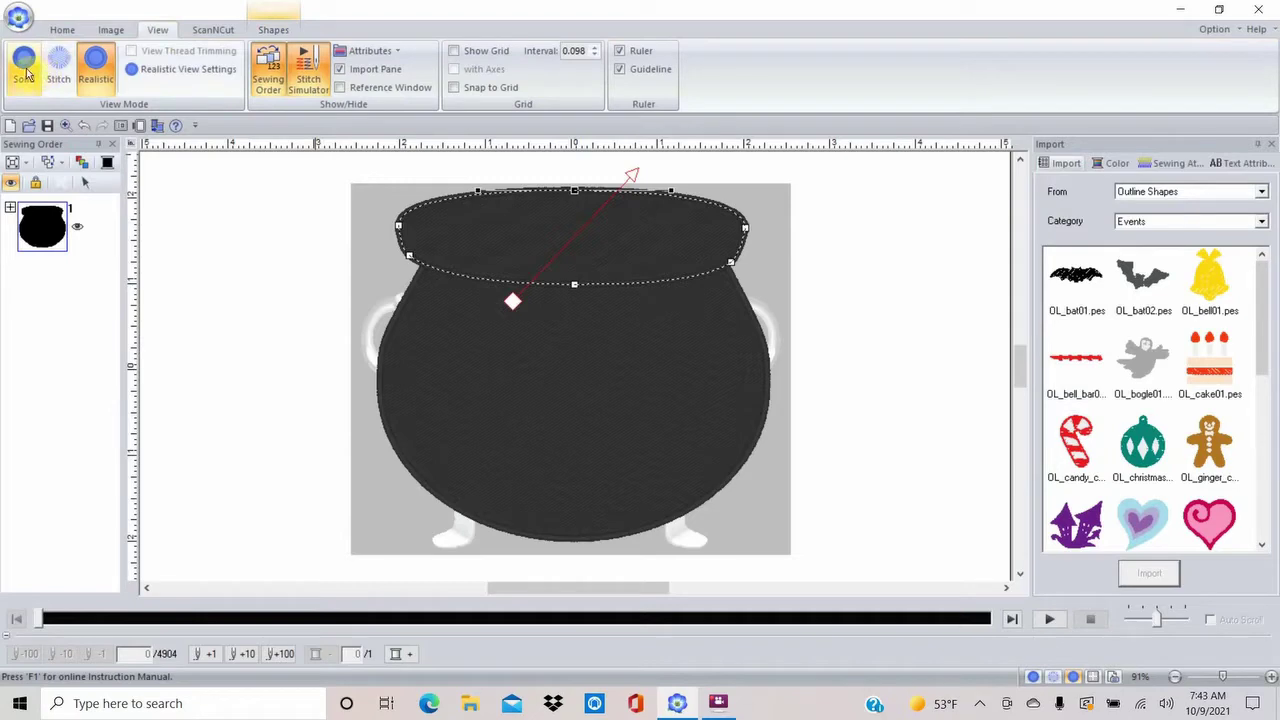
{"action": "left_click", "coordinate": [62, 62]}
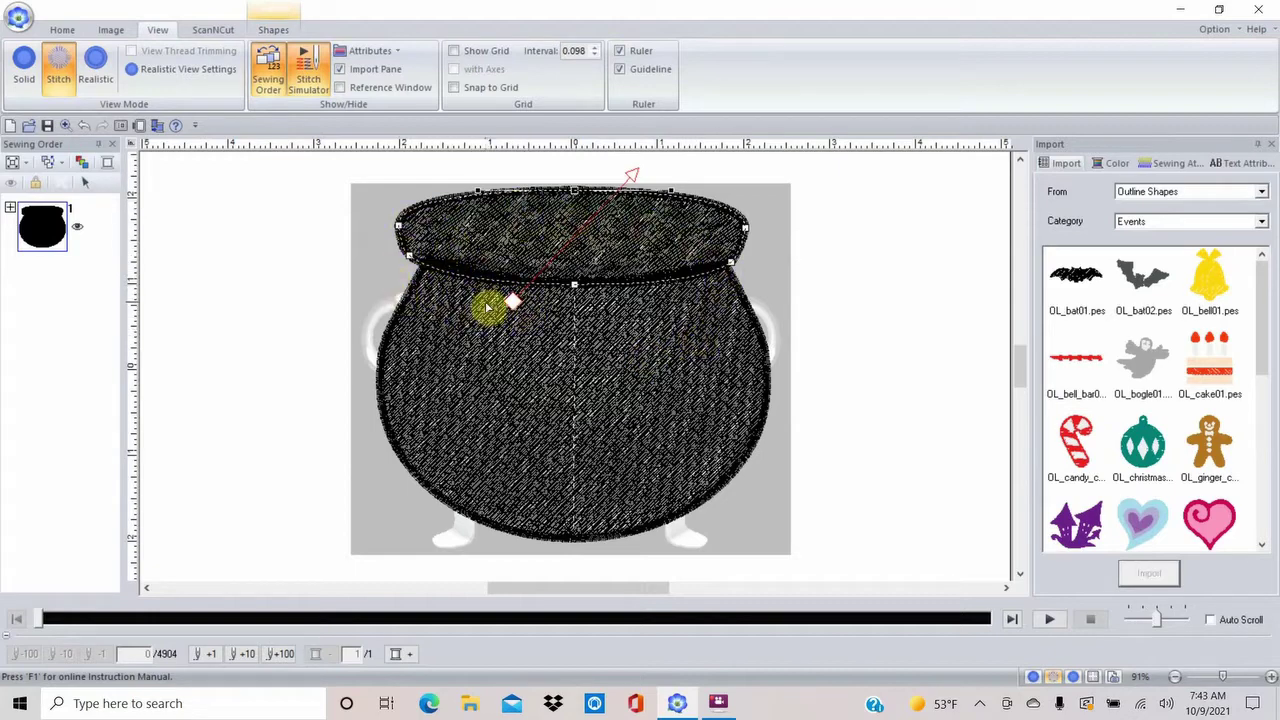
{"action": "left_click", "coordinate": [322, 228]}
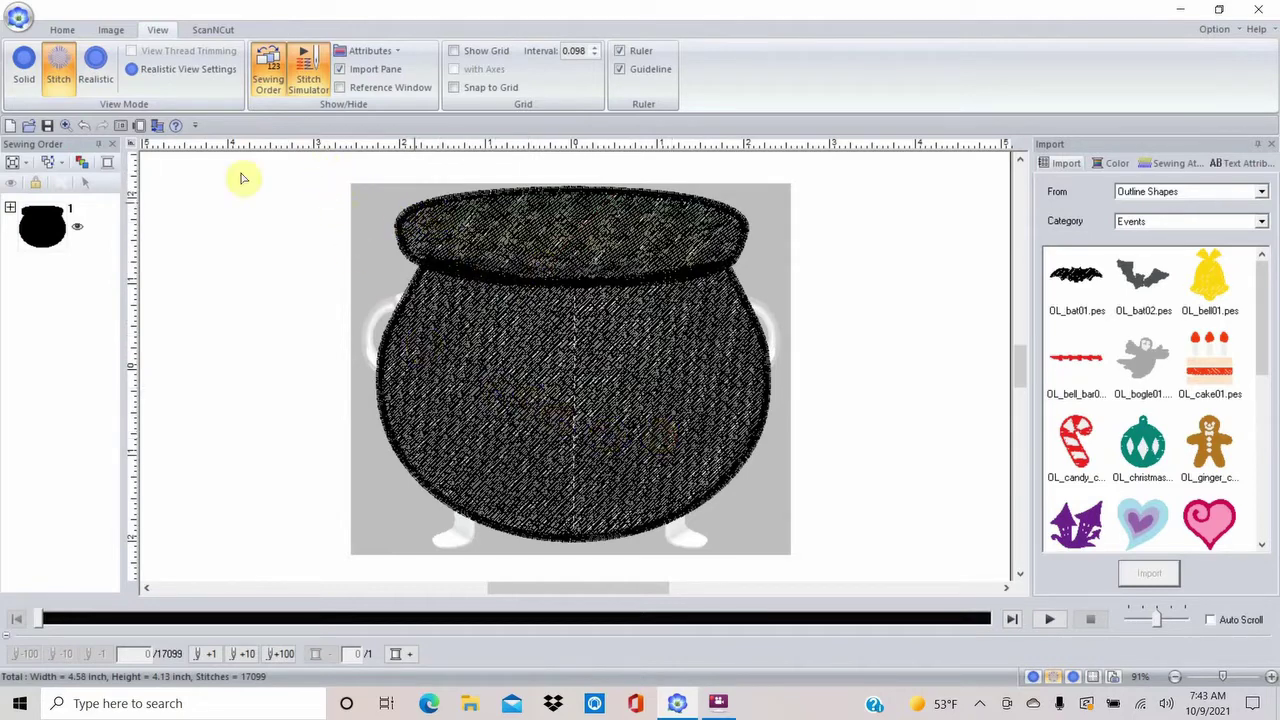
Convert the cauldron body to an applique with material outline, no tack down, and a 0.28 inch zigzag covering stitch at 114 lines per inch, replacing the original
{"action": "left_click", "coordinate": [62, 29]}
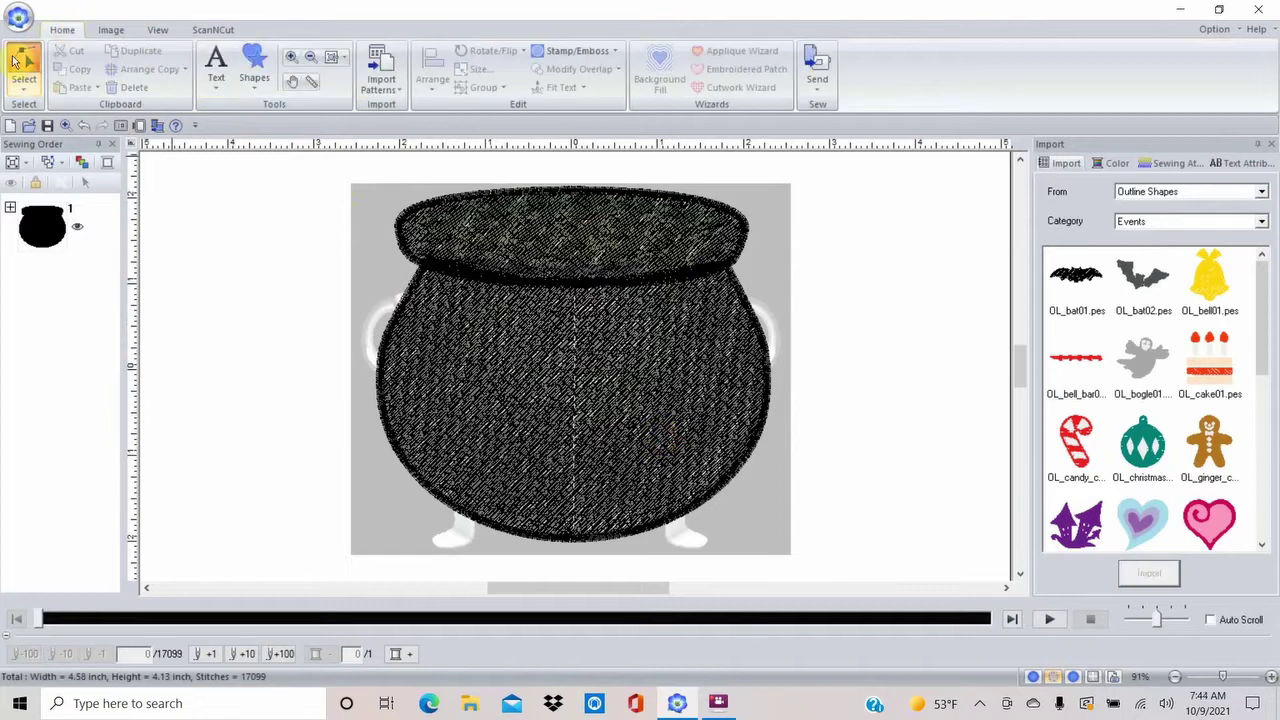
{"action": "left_click", "coordinate": [24, 88]}
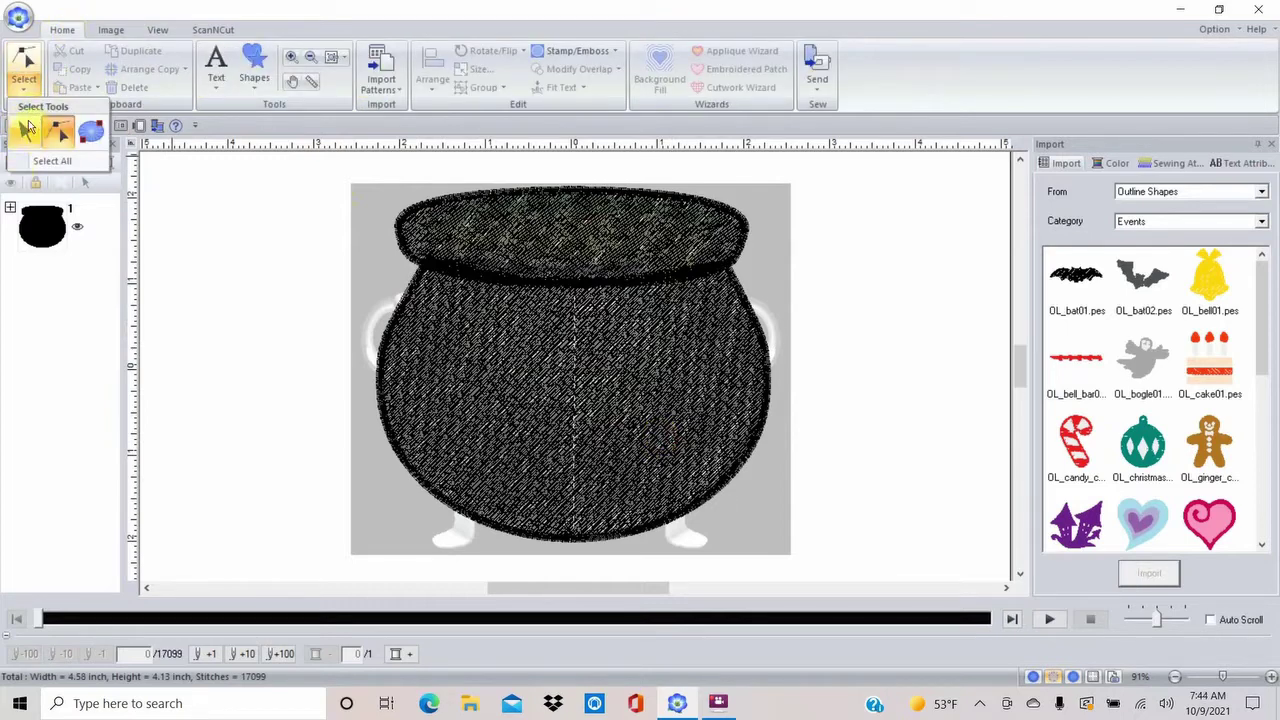
{"action": "left_click", "coordinate": [28, 128]}
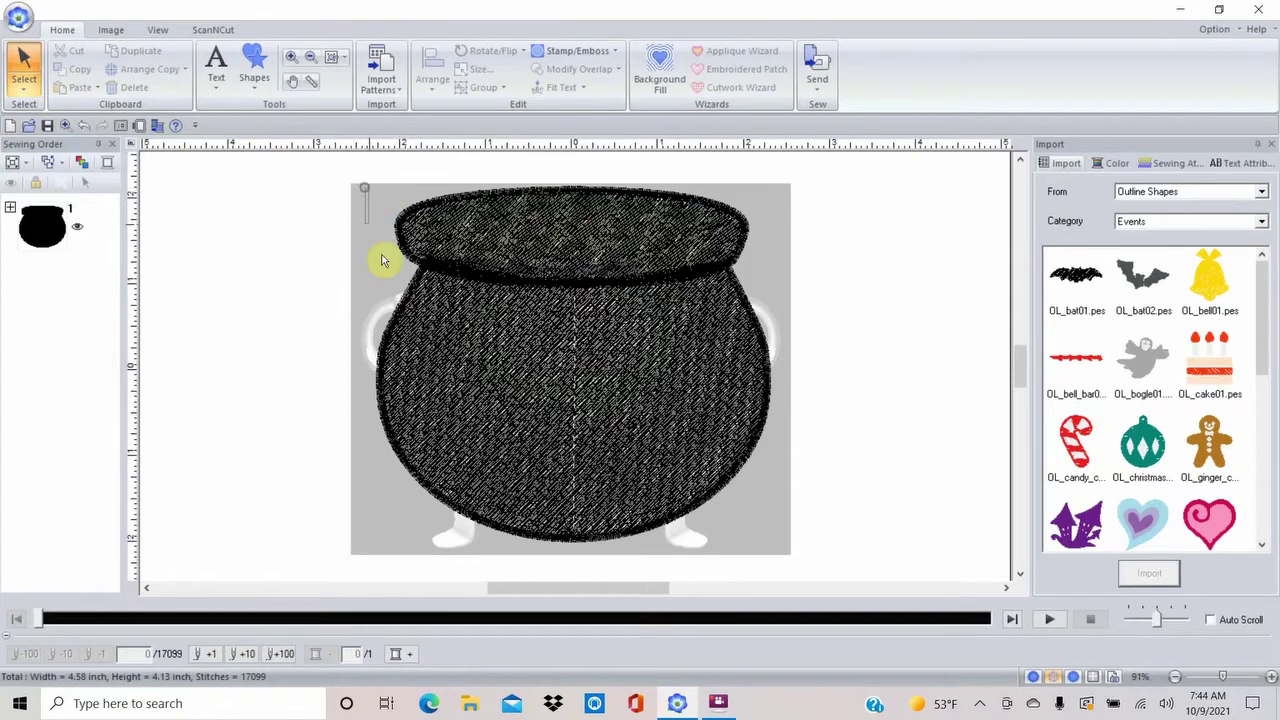
{"action": "left_click_drag", "start_coordinate": [364, 186], "coordinate": [812, 558]}
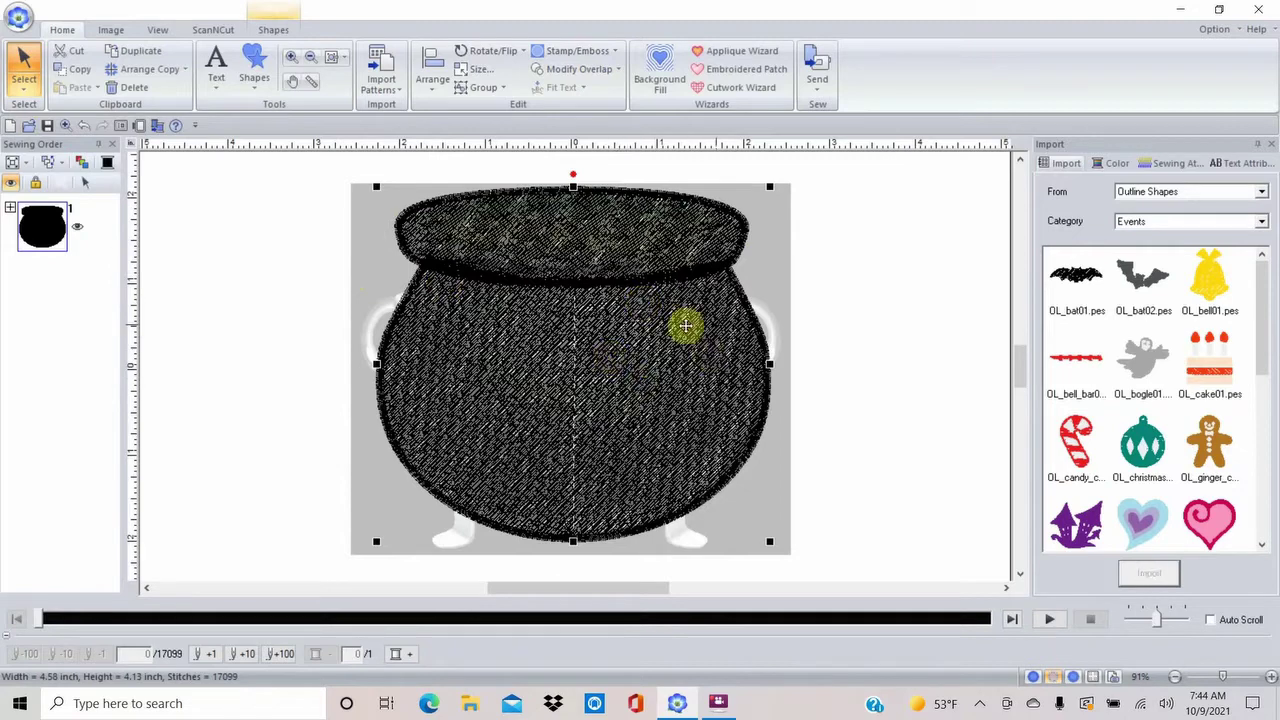
{"action": "left_click", "coordinate": [305, 316]}
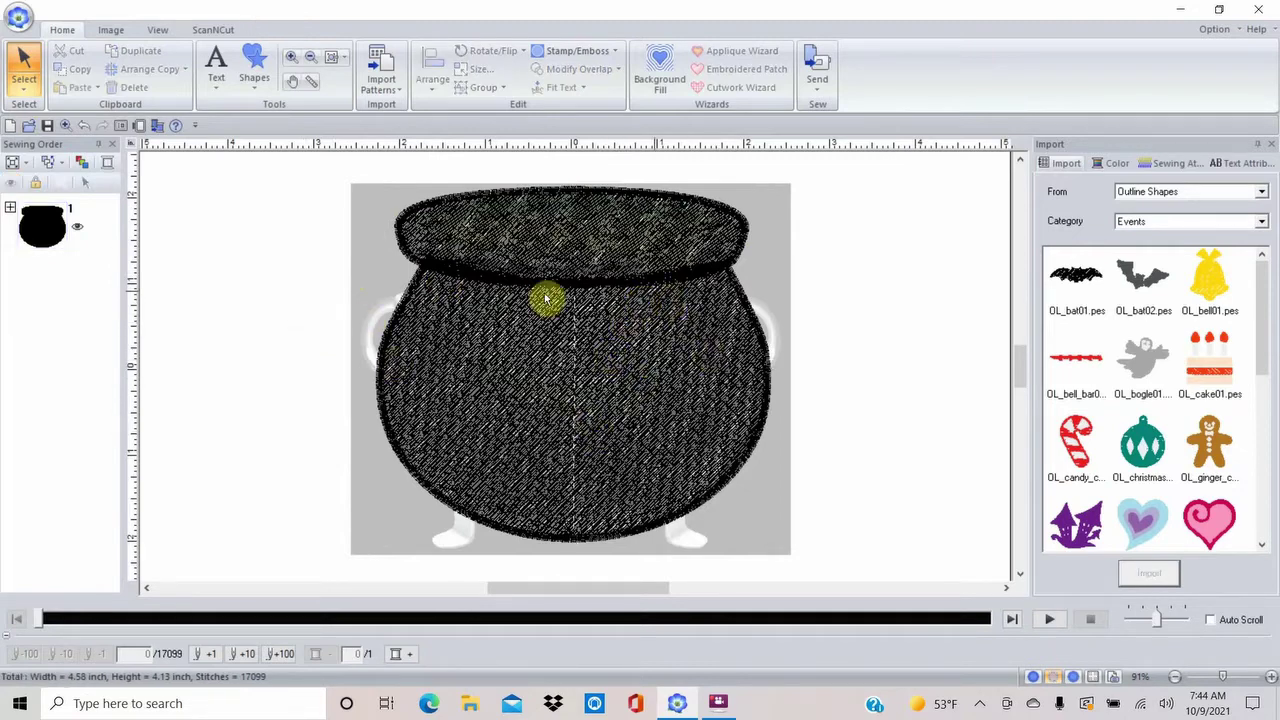
{"action": "left_click", "coordinate": [758, 340]}
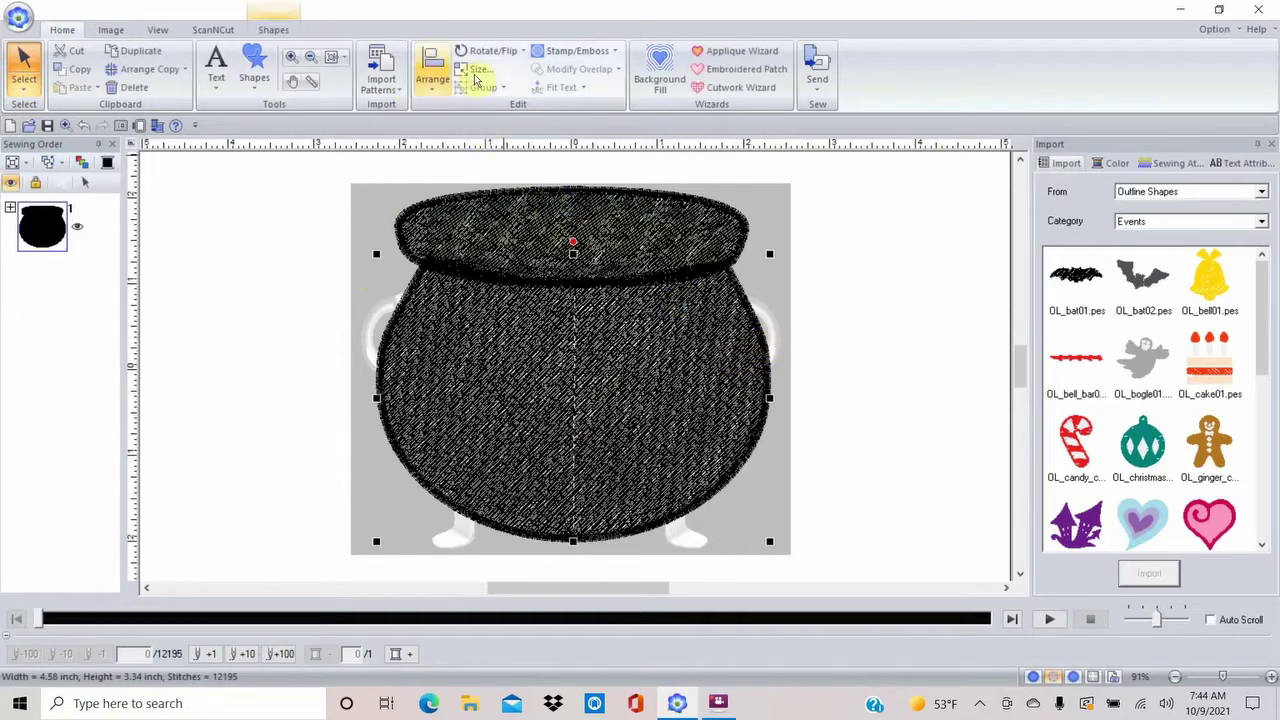
{"action": "left_click", "coordinate": [729, 53]}
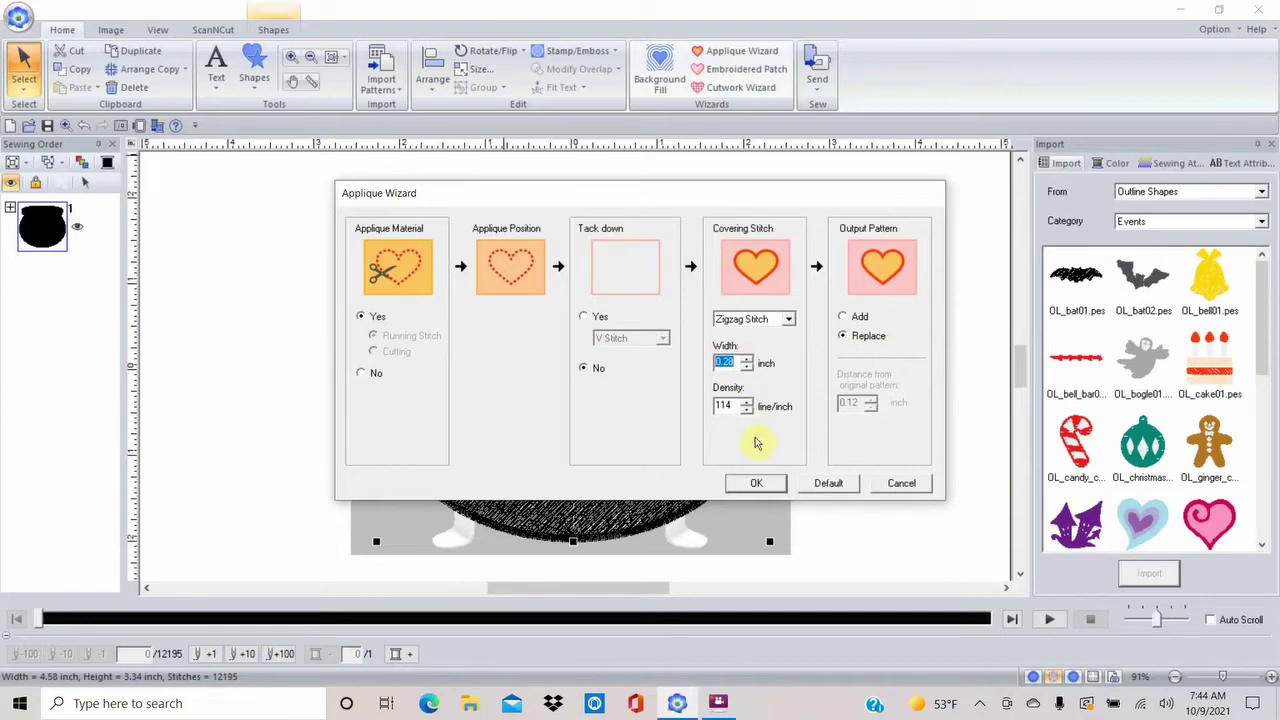
{"action": "left_click", "coordinate": [758, 483]}
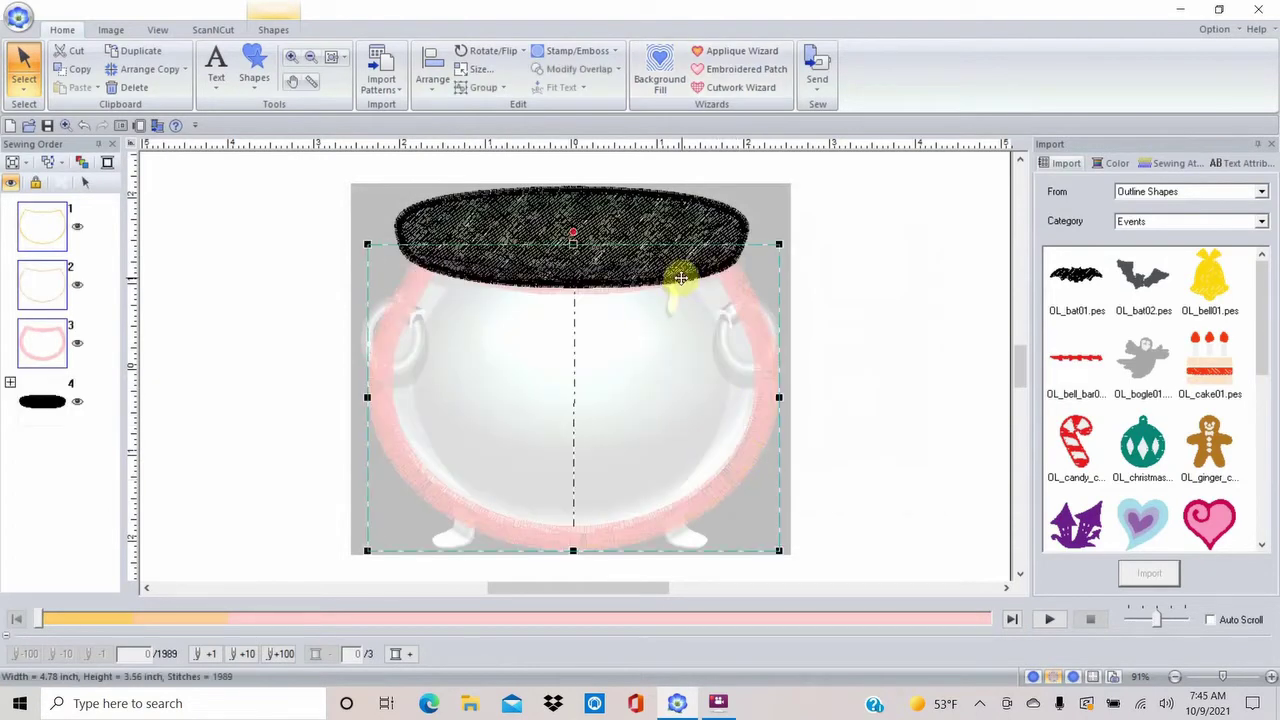
Convert the rim to an applique with the same 0.28 inch zigzag covering stitch, replacing the original shape
{"action": "left_click", "coordinate": [680, 223]}
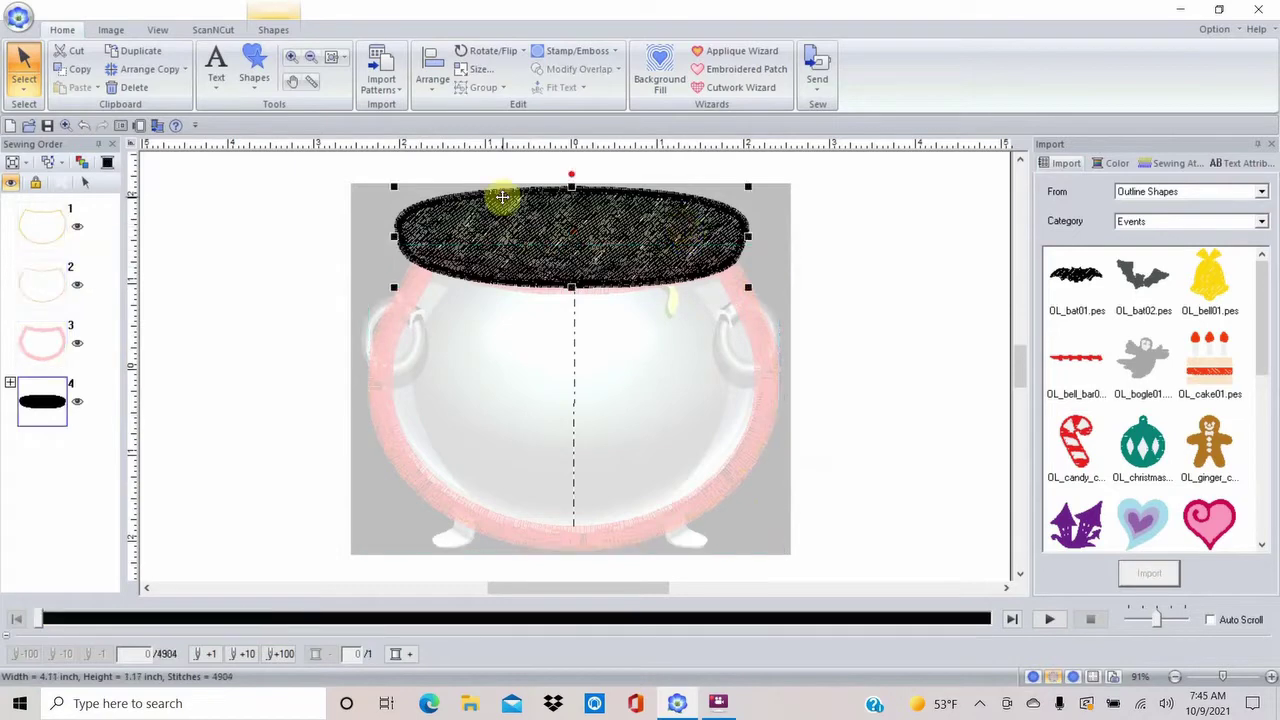
{"action": "left_click", "coordinate": [737, 50]}
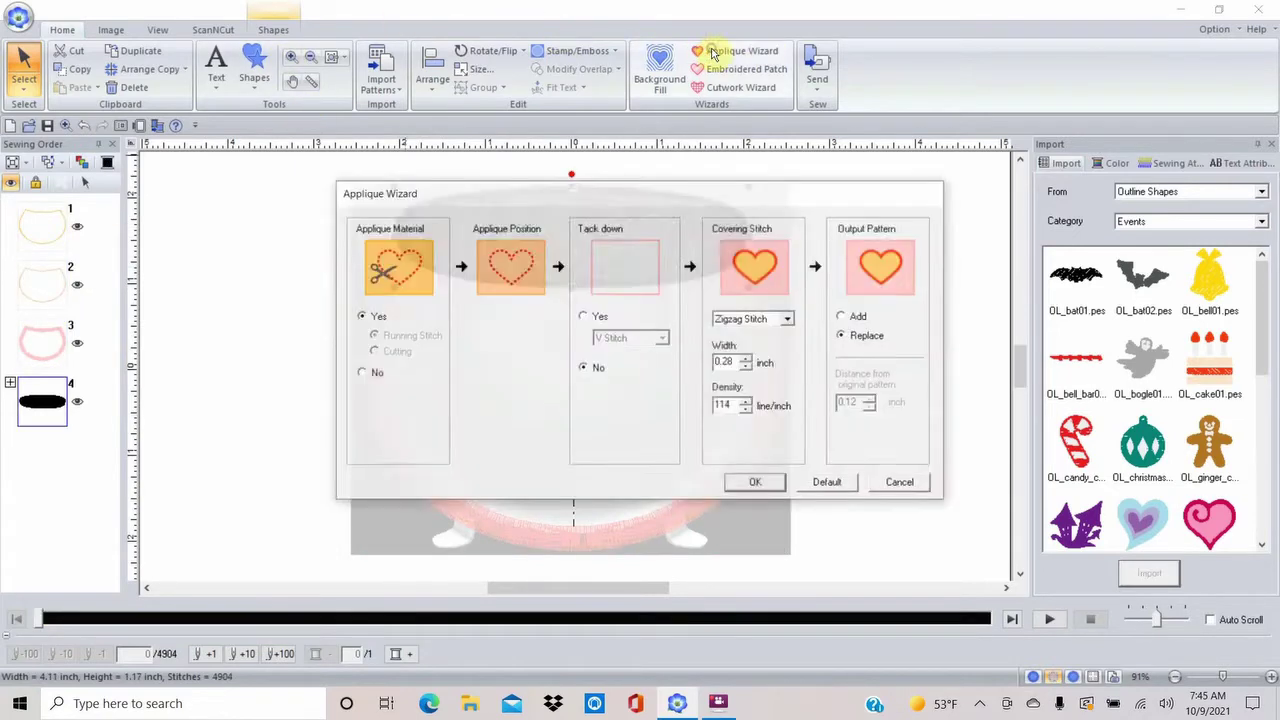
{"action": "left_click", "coordinate": [757, 483]}
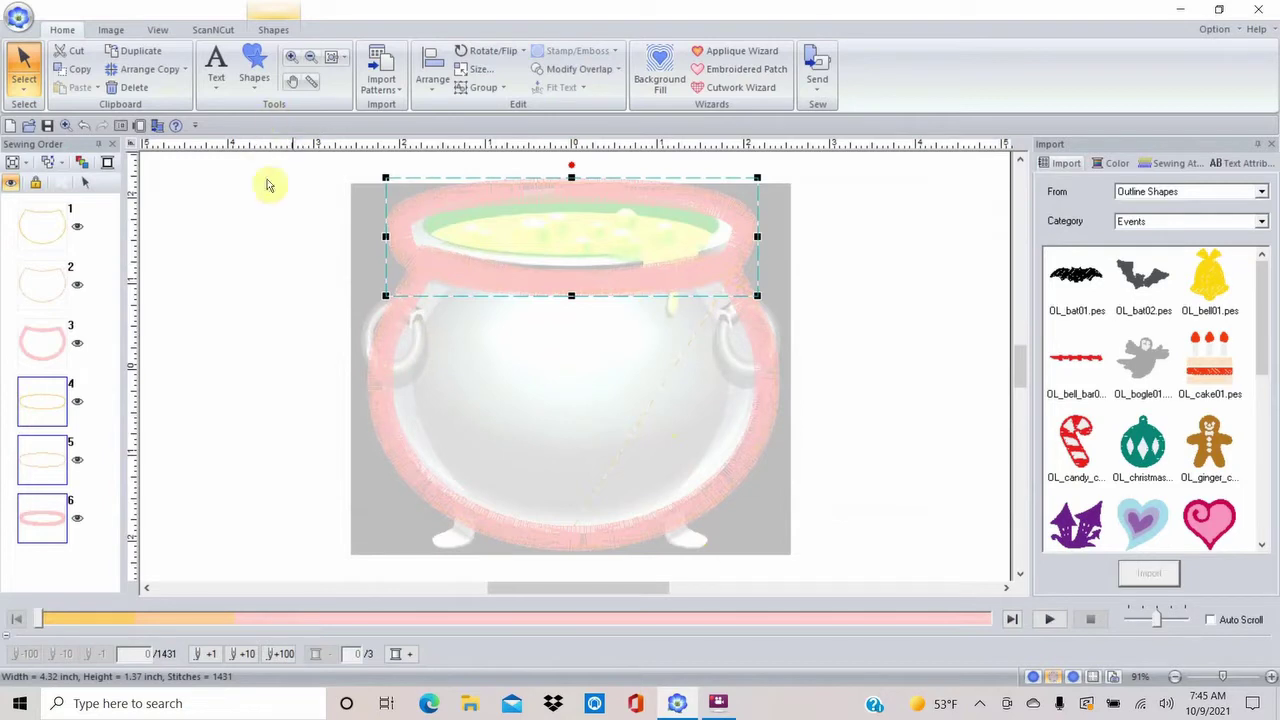
Draw an ellipse about 0.98 inches wide and 1.07 inches high in the empty area beside the cauldron image
{"action": "left_click", "coordinate": [254, 88]}
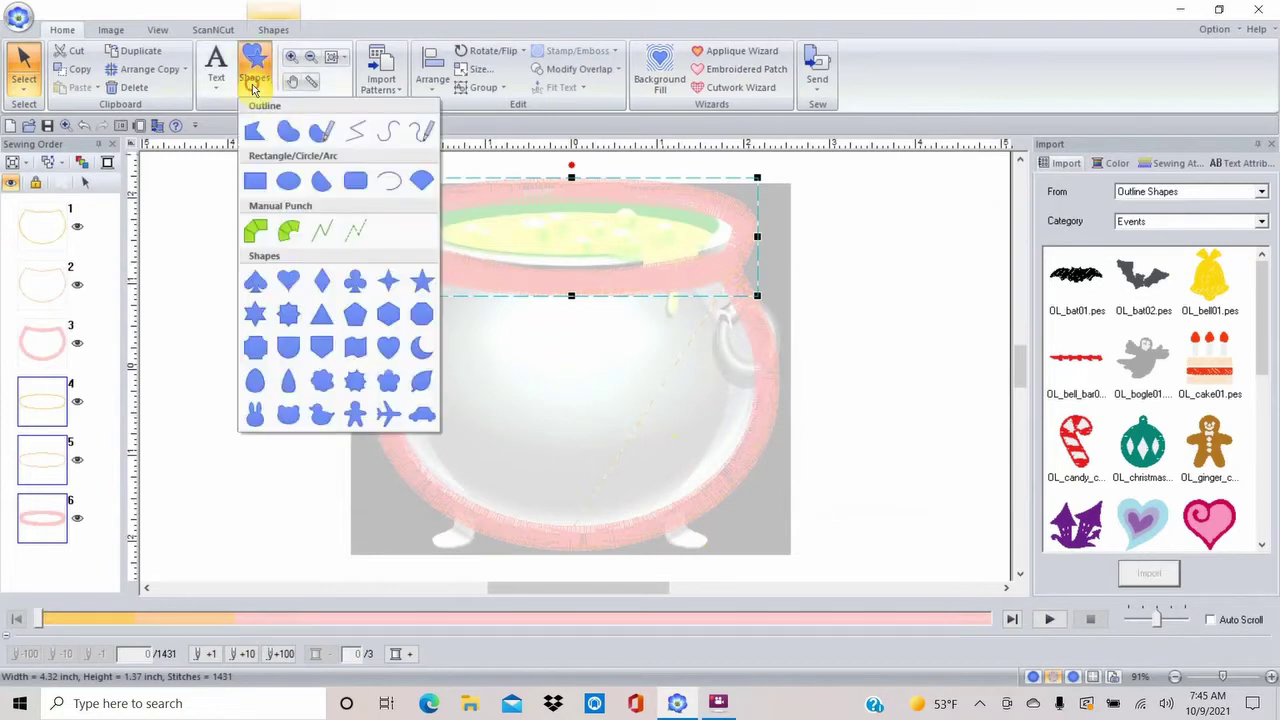
{"action": "left_click", "coordinate": [288, 181]}
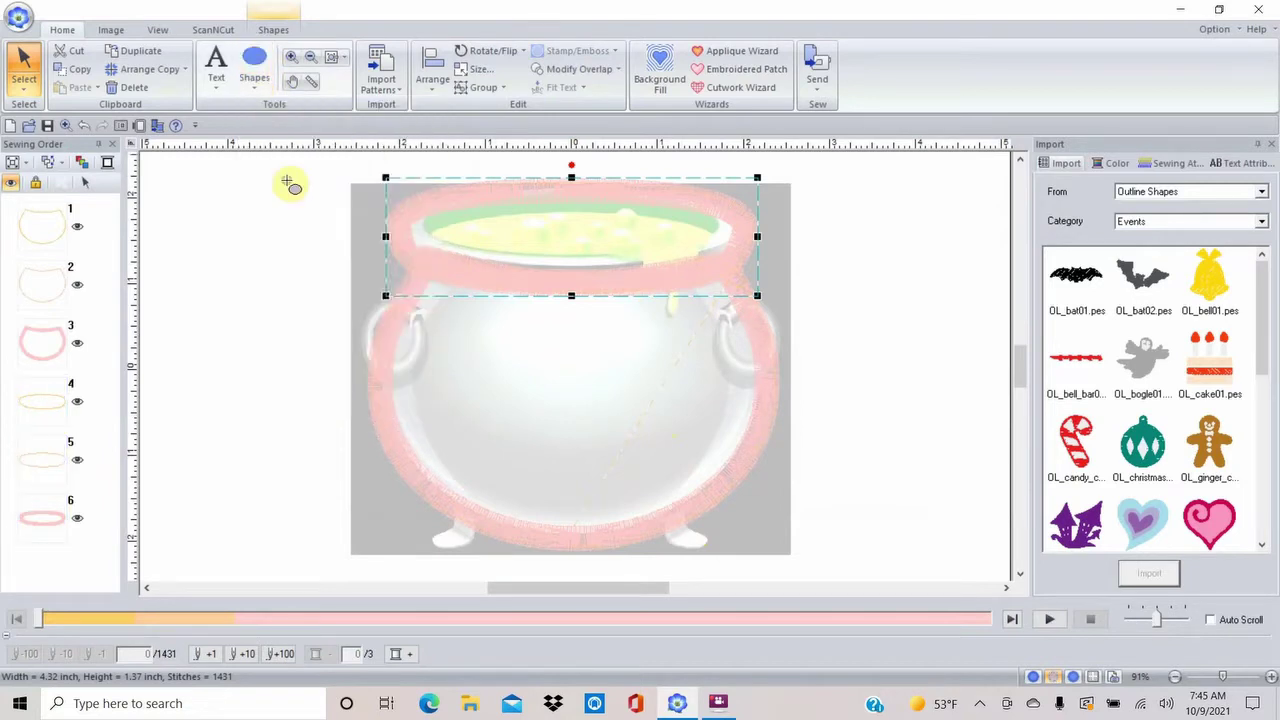
{"action": "left_click_drag", "start_coordinate": [233, 243], "coordinate": [311, 327]}
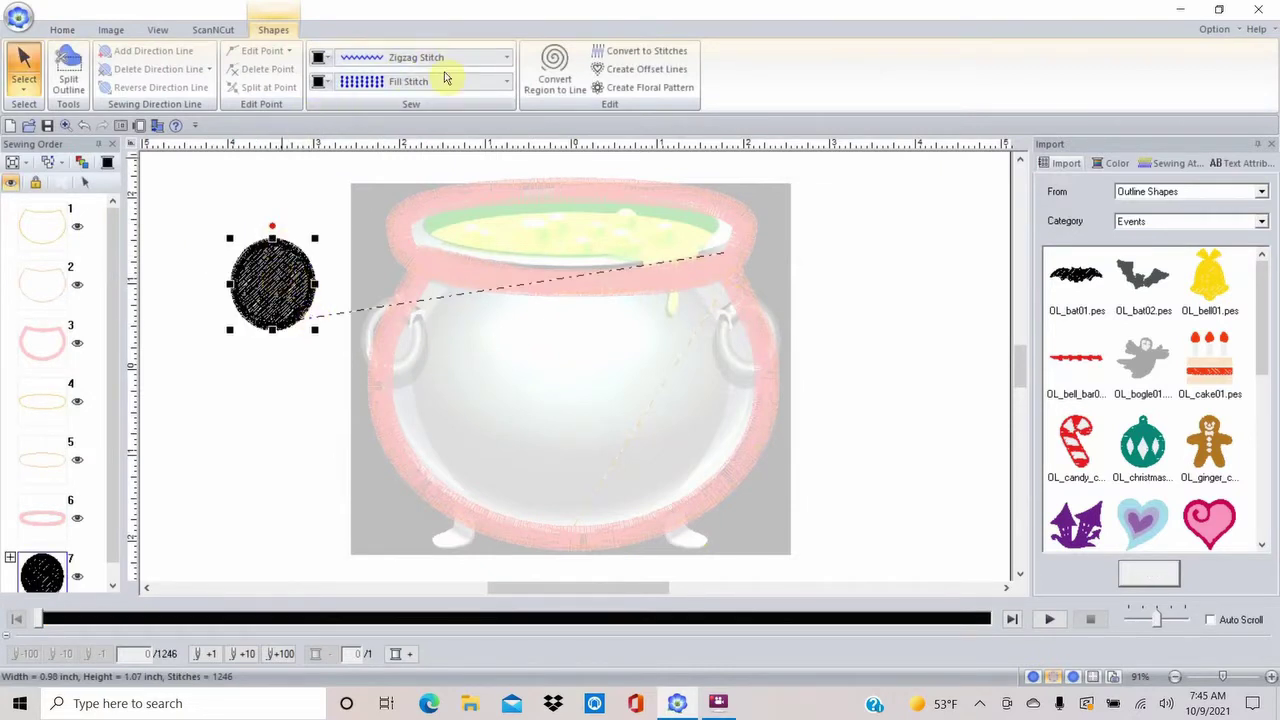
Set the small ellipse's region to Not Sewn and its outline zigzag width to 0.20 inches
{"action": "left_click", "coordinate": [507, 82]}
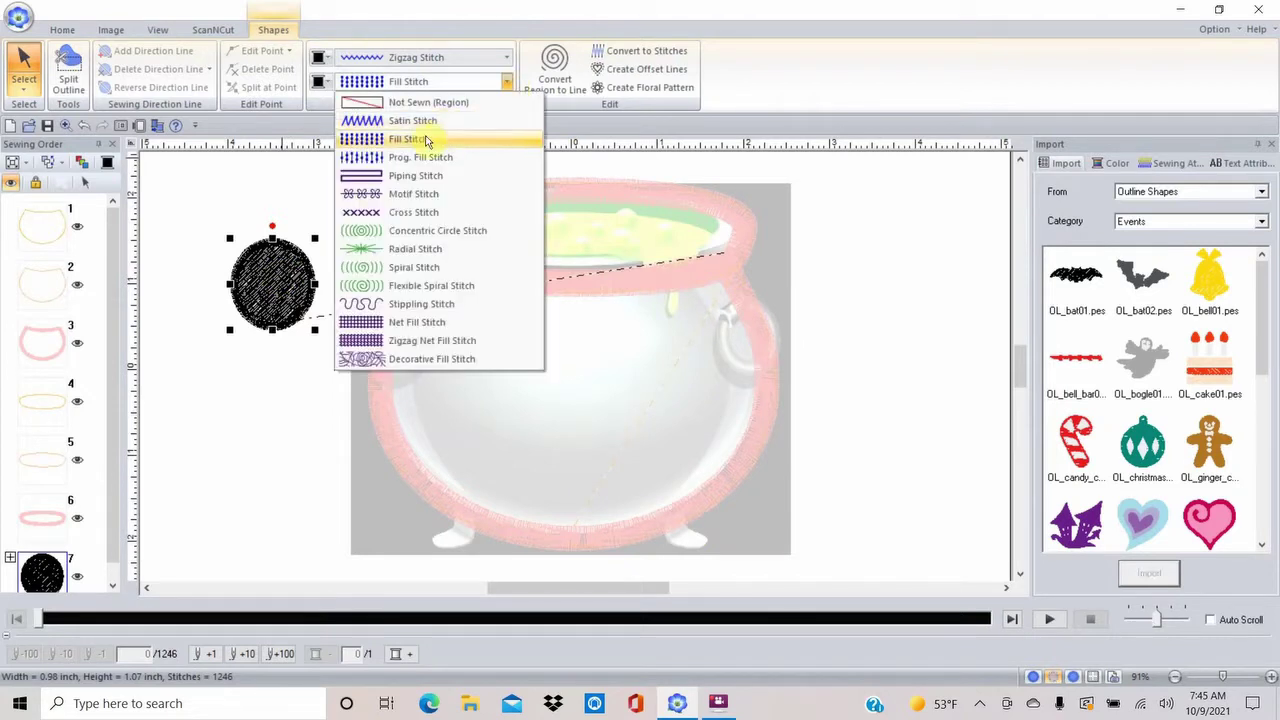
{"action": "left_click", "coordinate": [428, 103]}
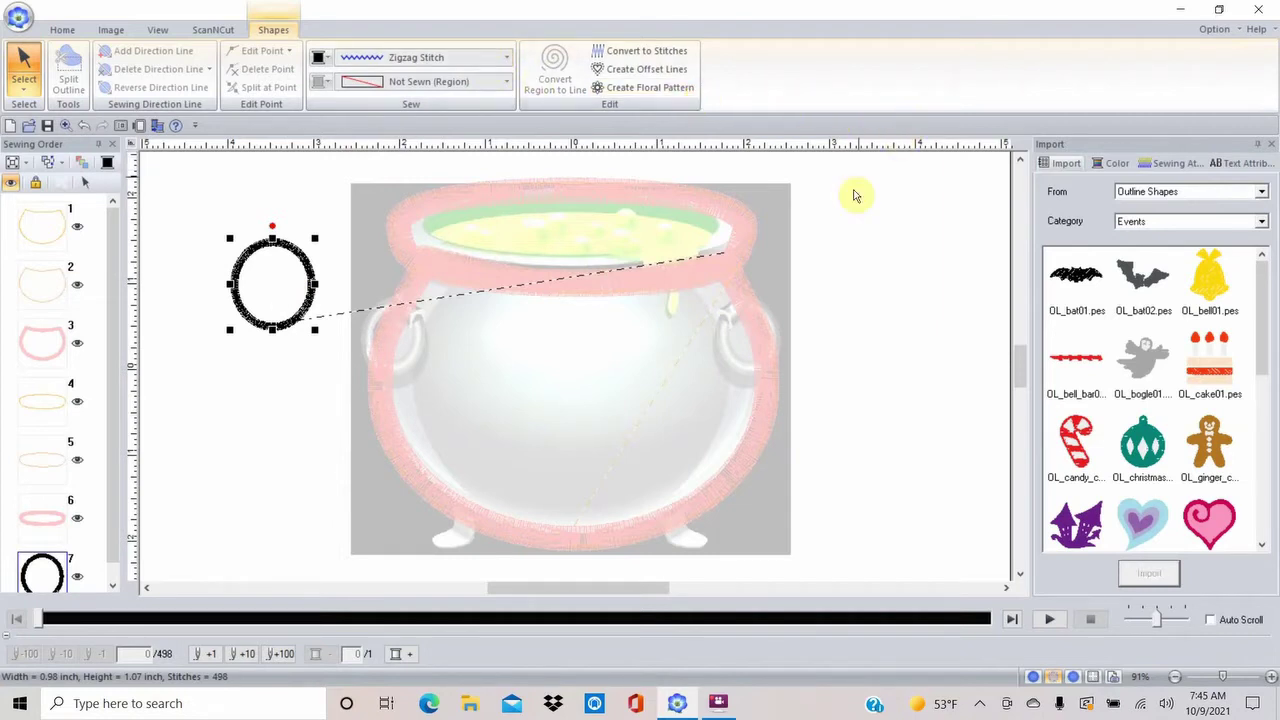
{"action": "left_click", "coordinate": [1185, 165]}
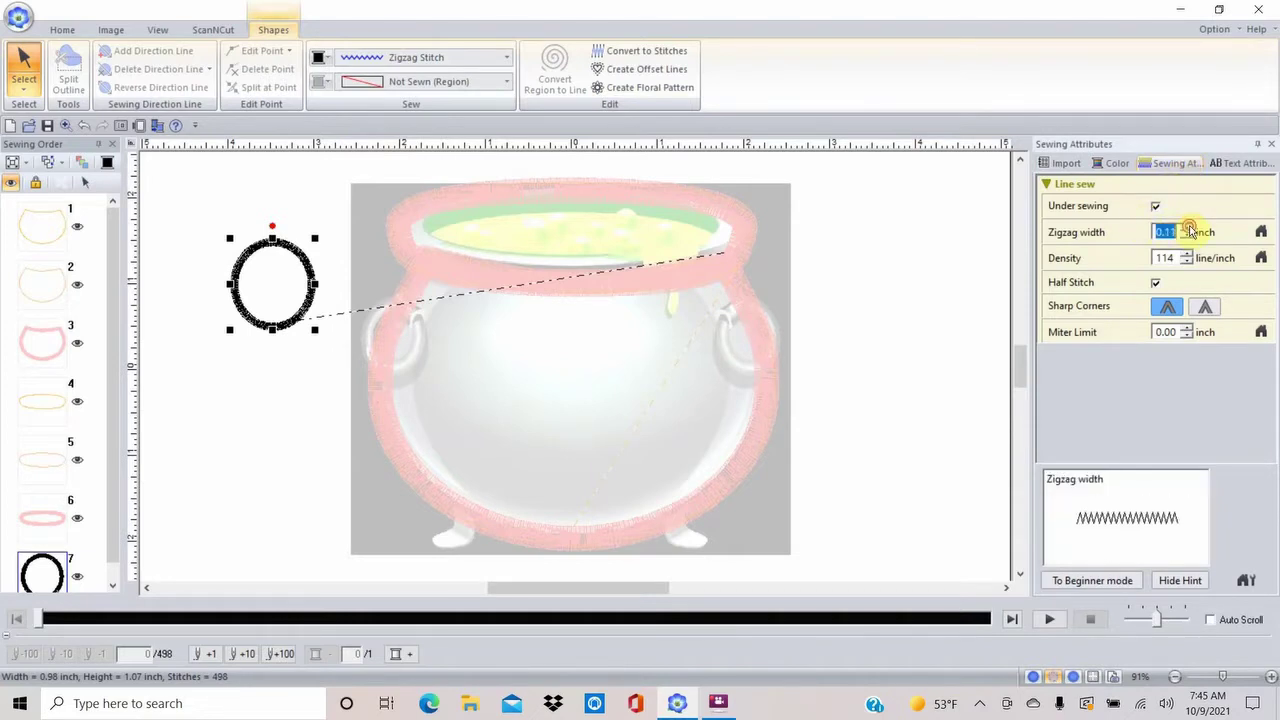
{"action": "left_click", "coordinate": [1188, 228]}
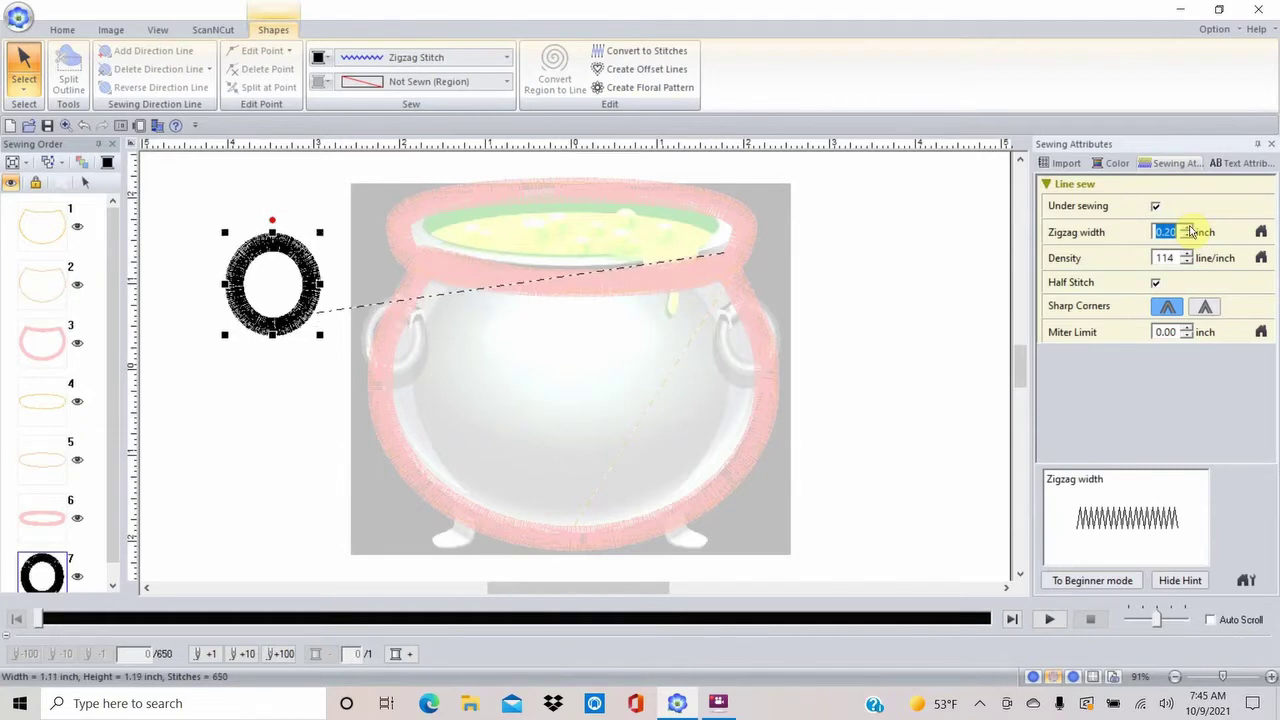
Move the ring onto the cauldron's left handle and narrow it to about 0.85 inches wide to fit the image
{"action": "left_click_drag", "start_coordinate": [310, 276], "coordinate": [429, 330]}
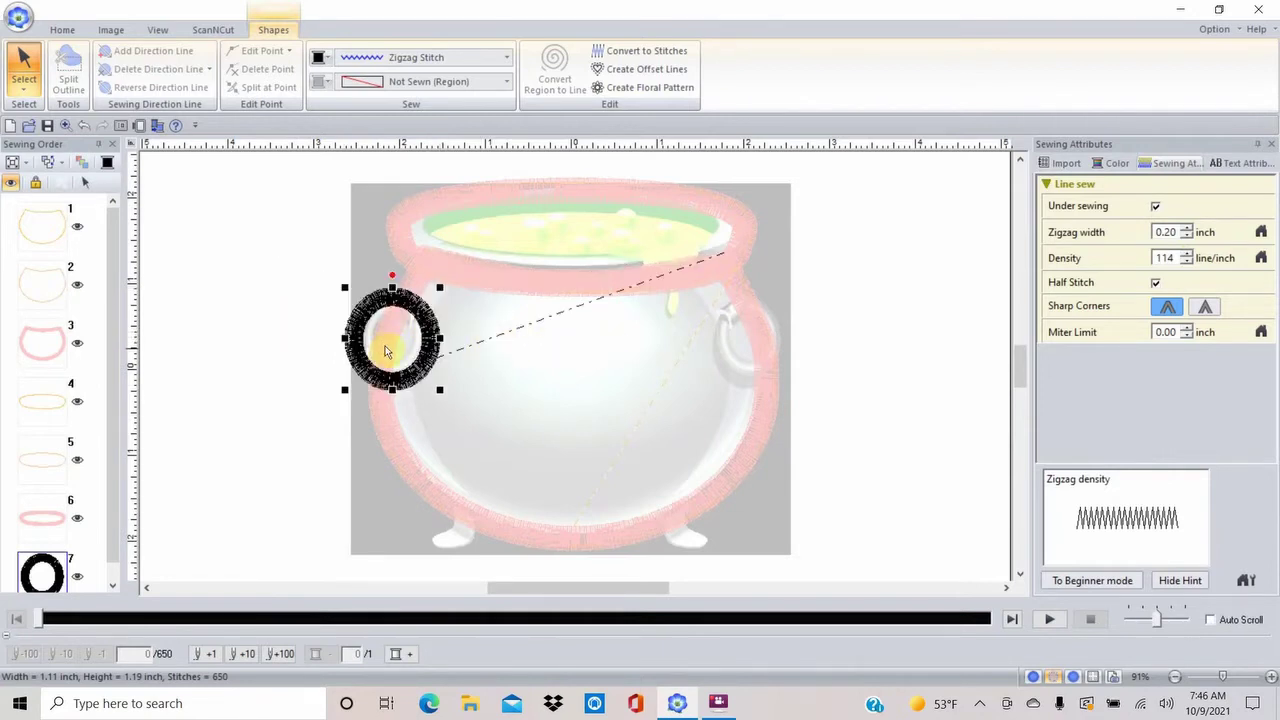
{"action": "left_click_drag", "start_coordinate": [440, 340], "coordinate": [419, 340]}
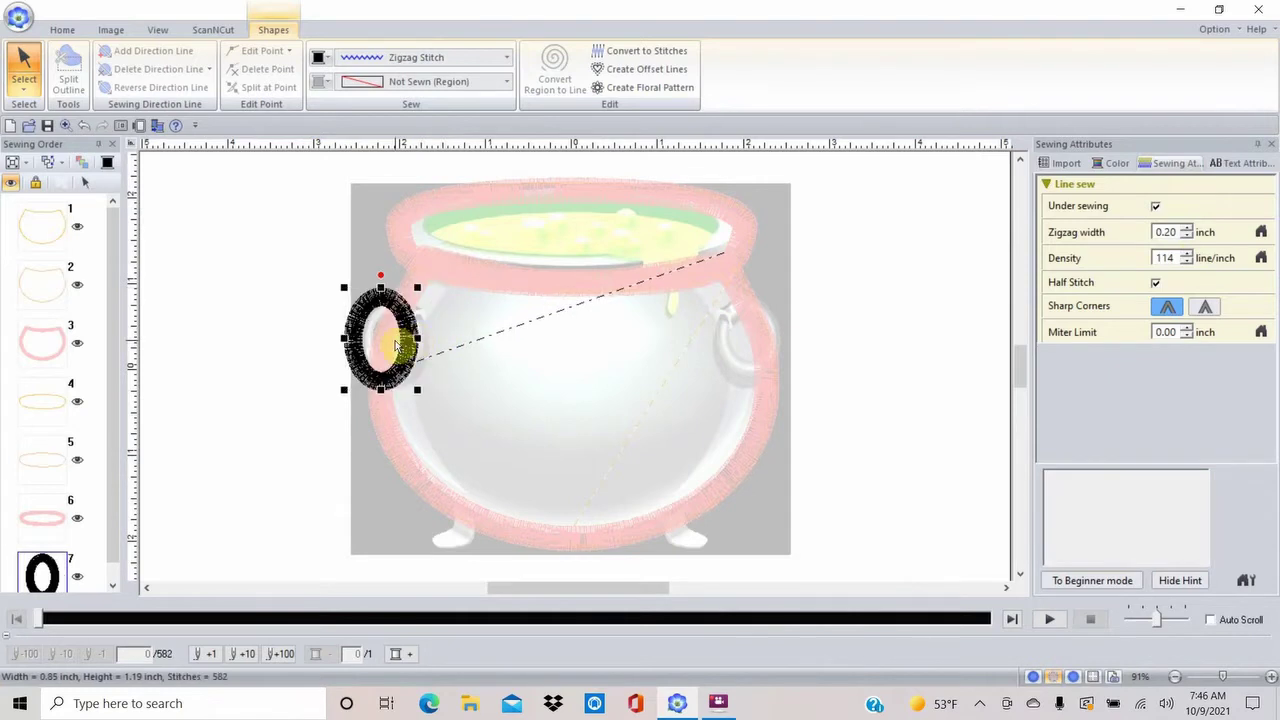
{"action": "left_click_drag", "start_coordinate": [404, 331], "coordinate": [421, 332]}
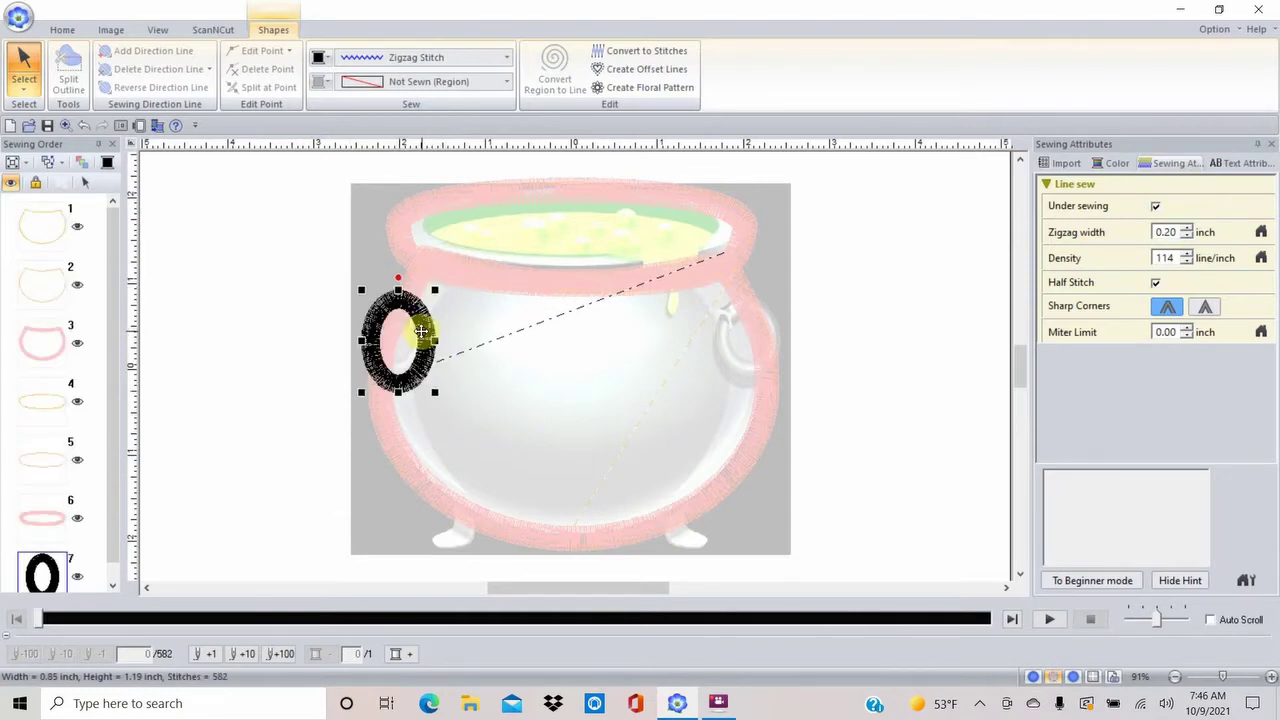
Duplicate the handle ring and place the copy over the cauldron's right handle, level with the left one
{"action": "key", "text": "ctrl+d"}
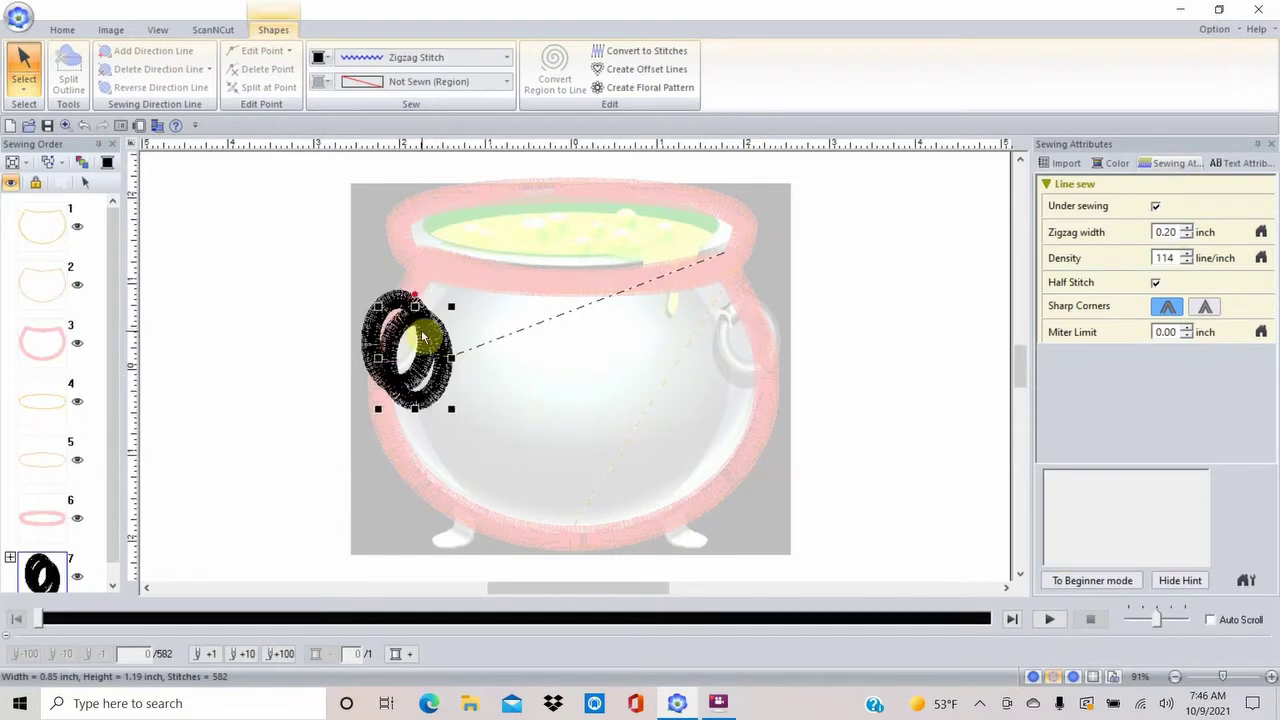
{"action": "left_click_drag", "start_coordinate": [441, 338], "coordinate": [770, 319]}
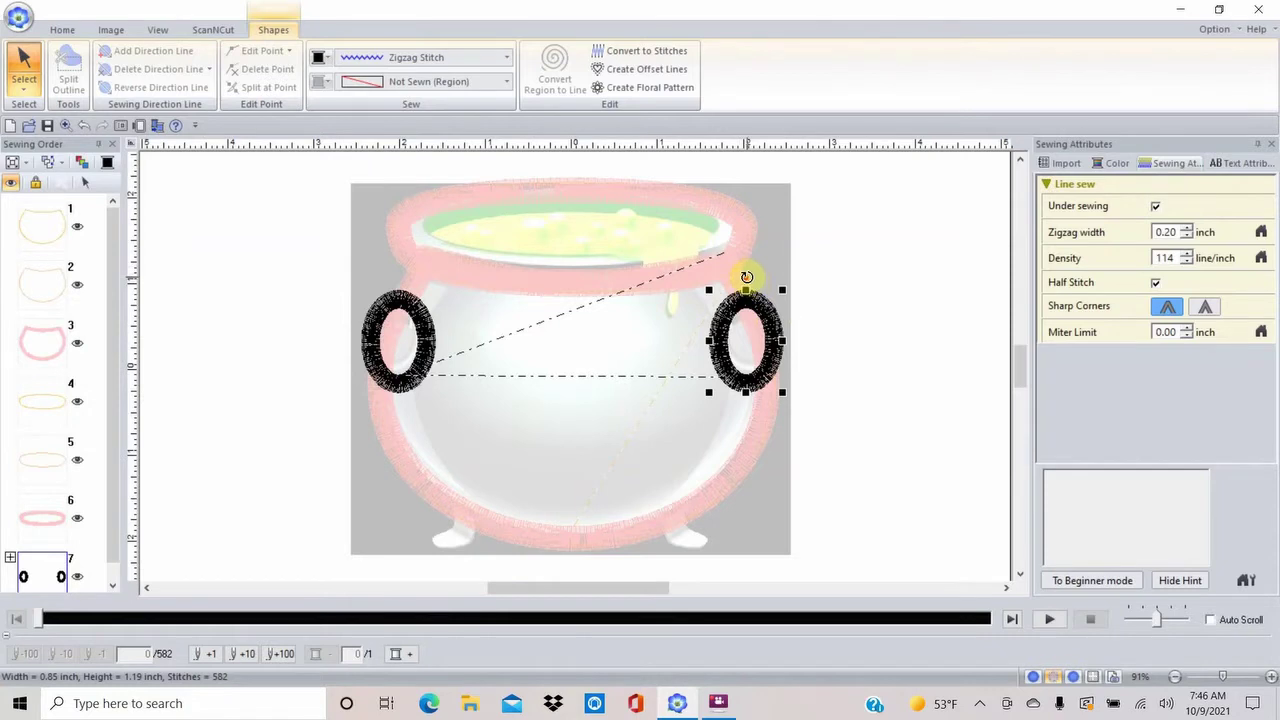
Tilt both handle rings slightly in opposite directions so their tops lean inward toward the cauldron, following the image
{"action": "left_click_drag", "start_coordinate": [744, 276], "coordinate": [737, 285]}
{"action": "left_click", "coordinate": [405, 294]}
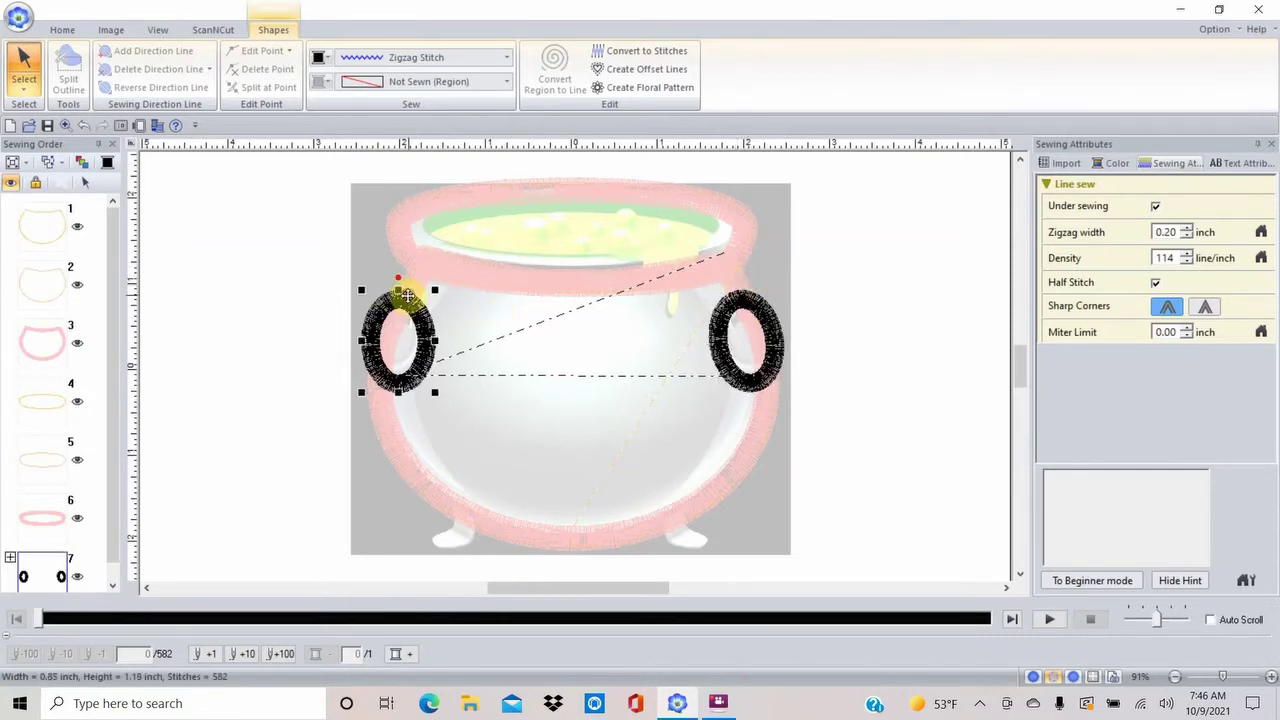
{"action": "left_click_drag", "start_coordinate": [398, 279], "coordinate": [422, 294]}
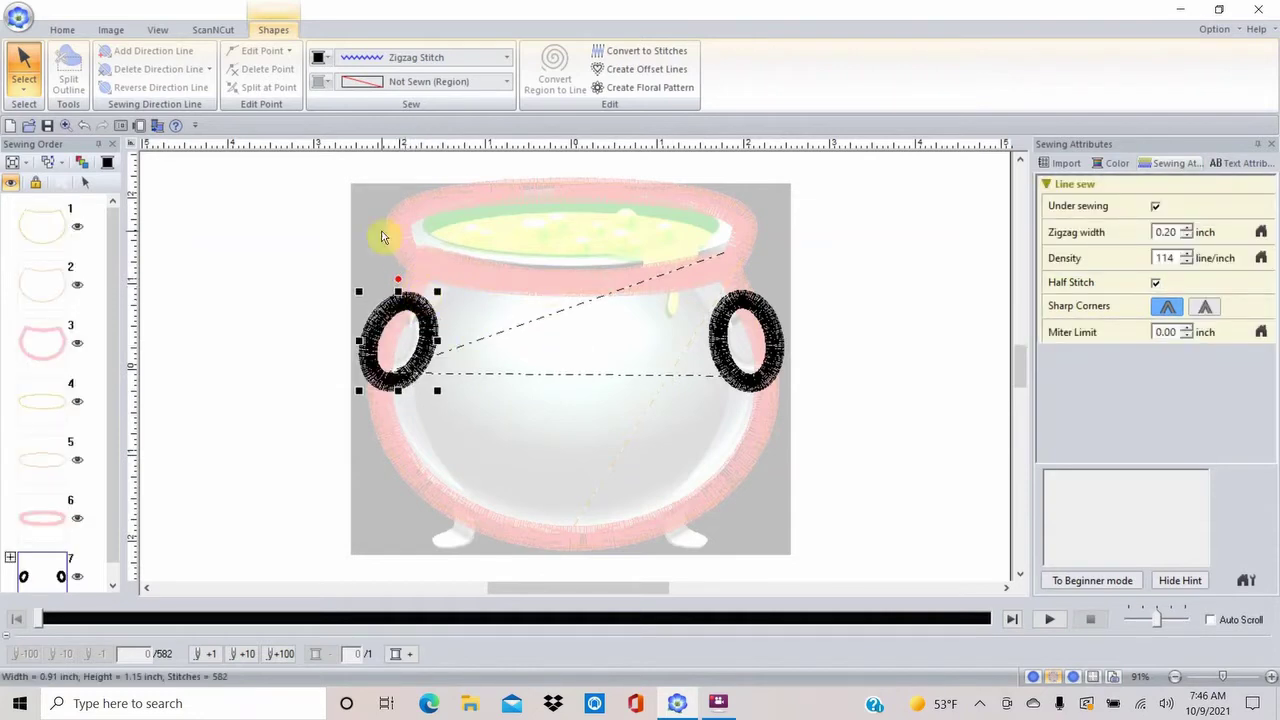
{"action": "left_click", "coordinate": [348, 228]}
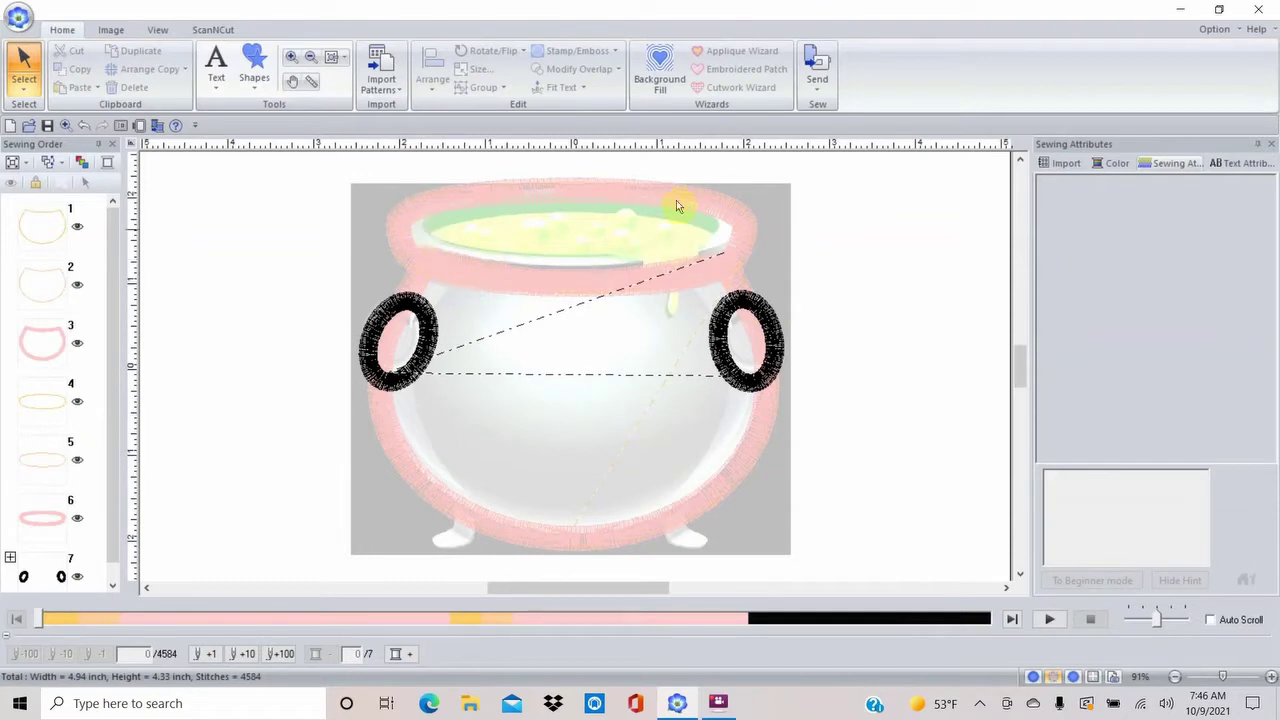
Draw a flat ellipse about 3.69 inches wide and 0.85 inches high, centred over the cauldron's brew opening
{"action": "left_click", "coordinate": [1021, 160]}
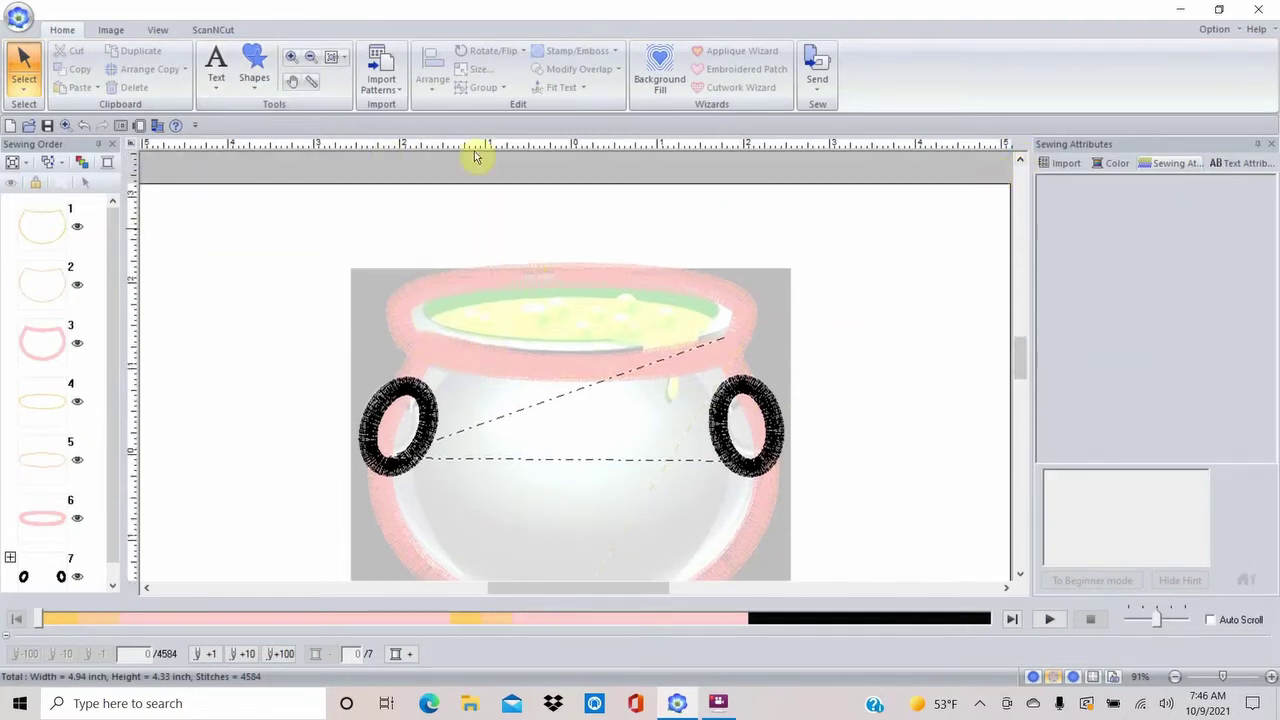
{"action": "left_click", "coordinate": [254, 65]}
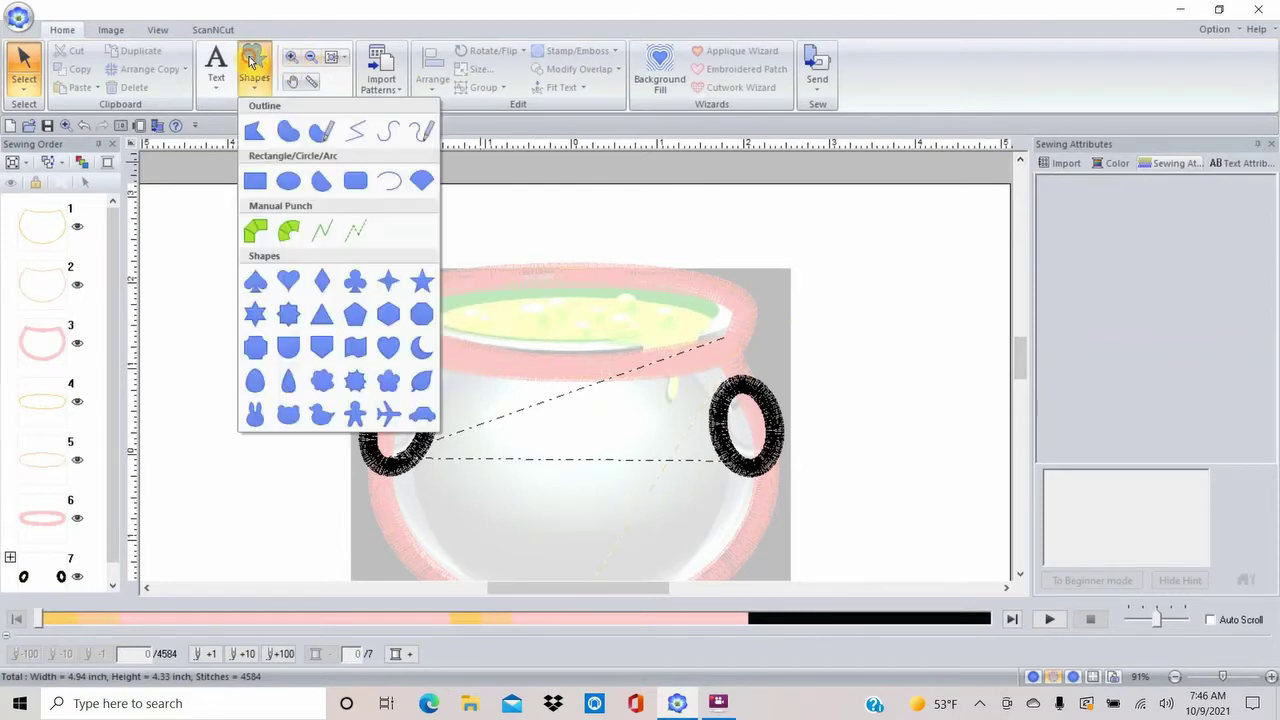
{"action": "left_click", "coordinate": [288, 180]}
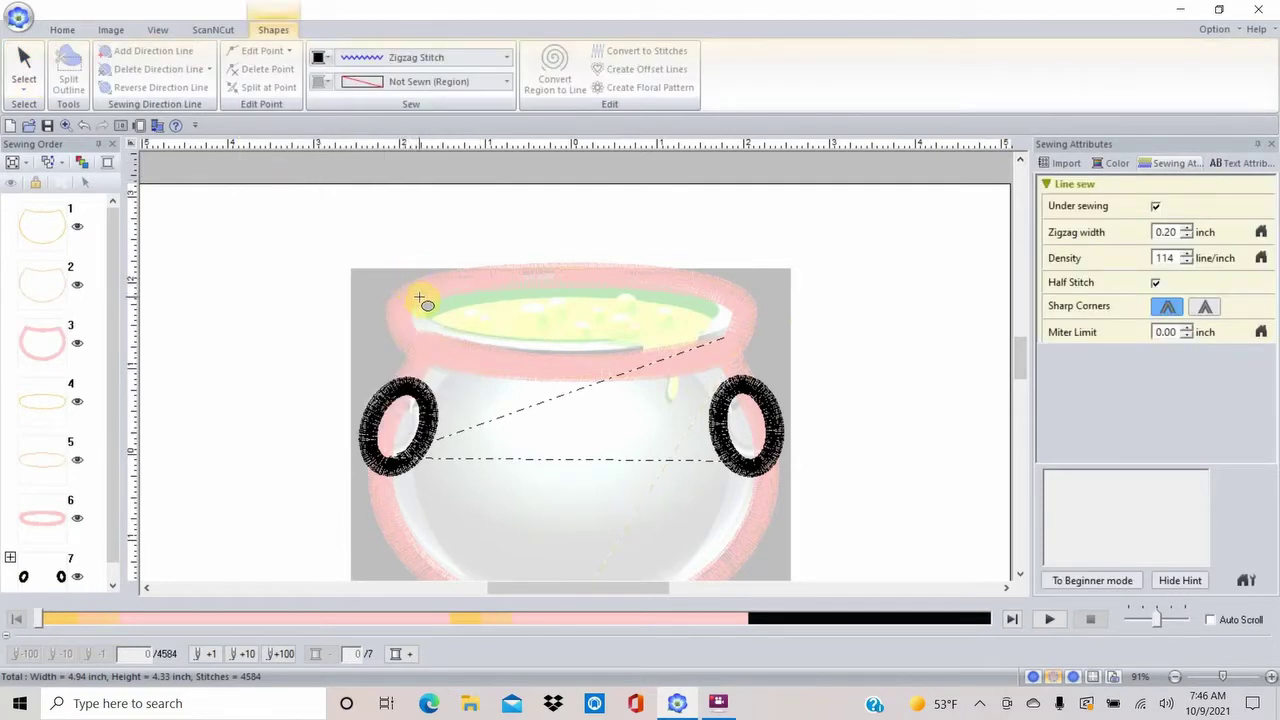
{"action": "left_click_drag", "start_coordinate": [420, 297], "coordinate": [722, 354]}
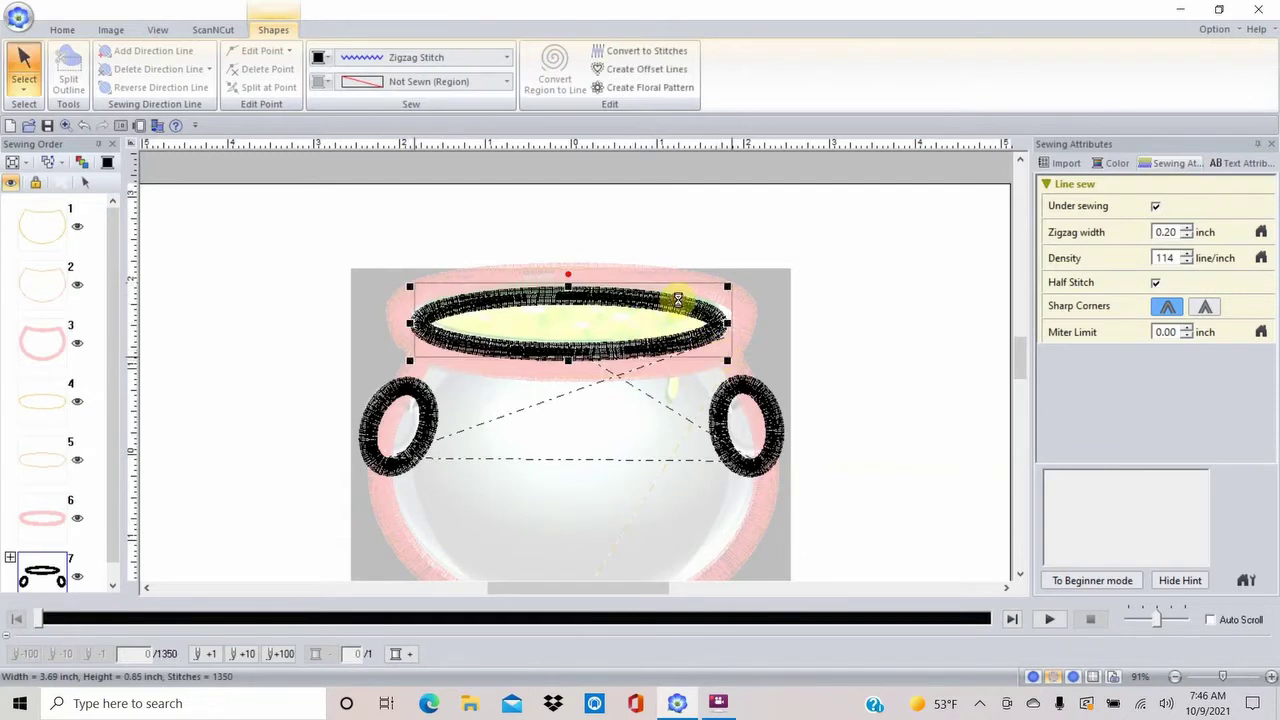
{"action": "left_click_drag", "start_coordinate": [678, 299], "coordinate": [683, 295]}
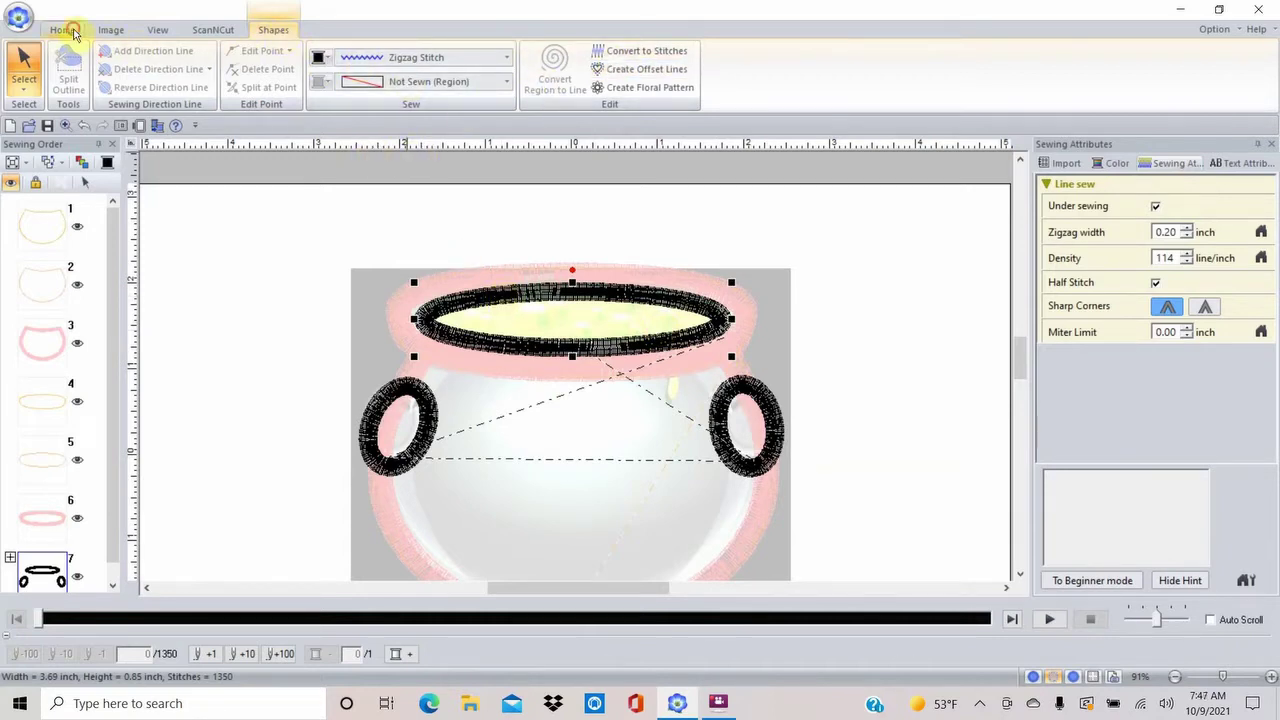
Apply the Applique Wizard to the brew ellipse with material, no tack down, a 0.21 inch zigzag covering stitch, replacing the original
{"action": "left_click", "coordinate": [66, 30]}
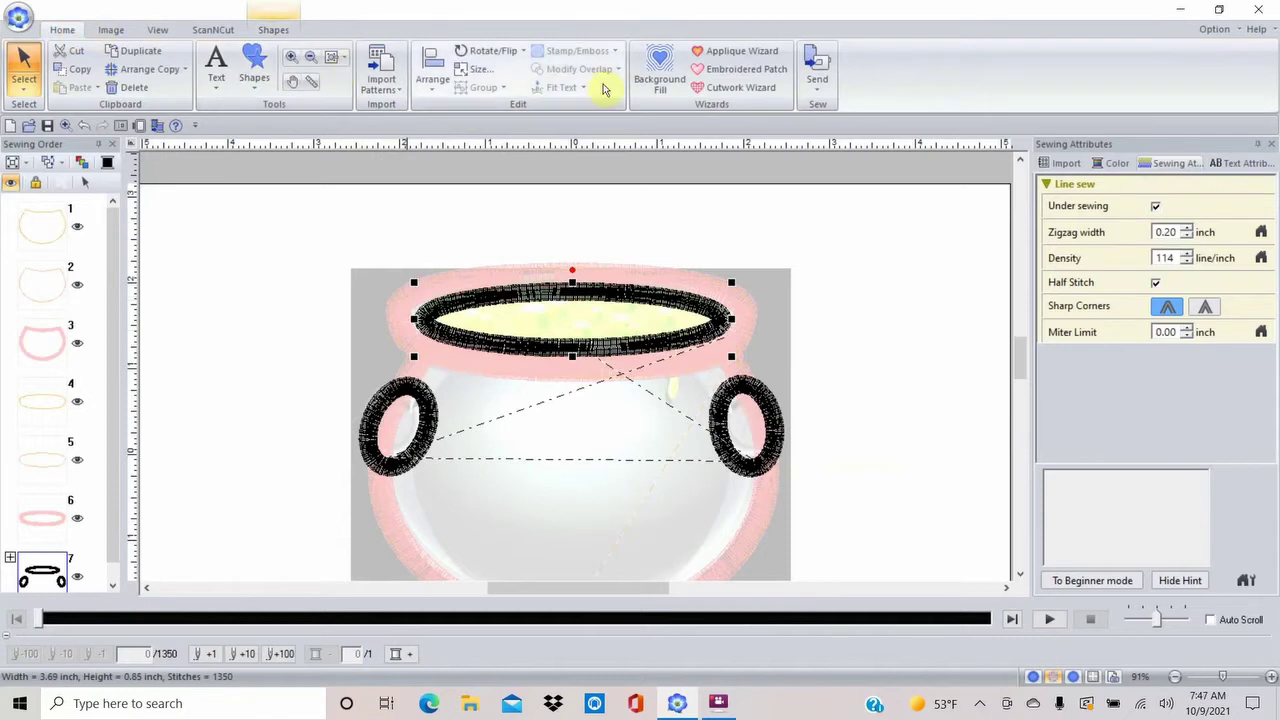
{"action": "left_click", "coordinate": [732, 50]}
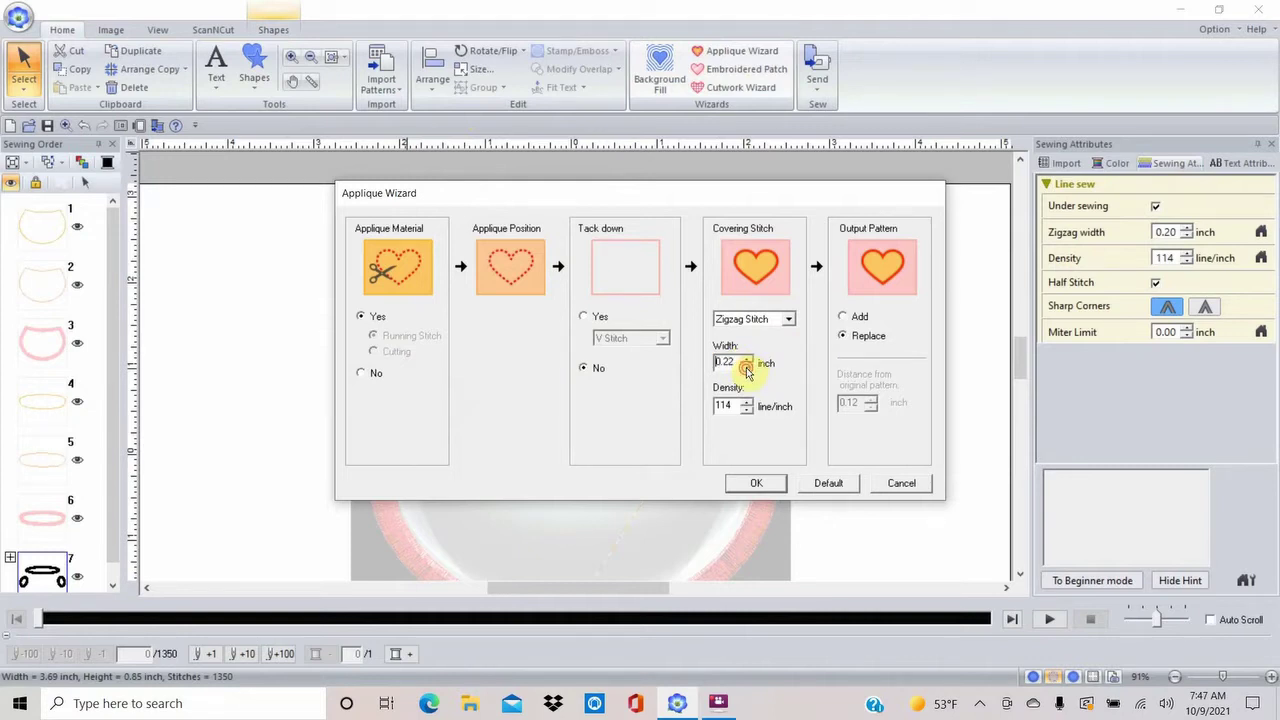
{"action": "left_click", "coordinate": [755, 484]}
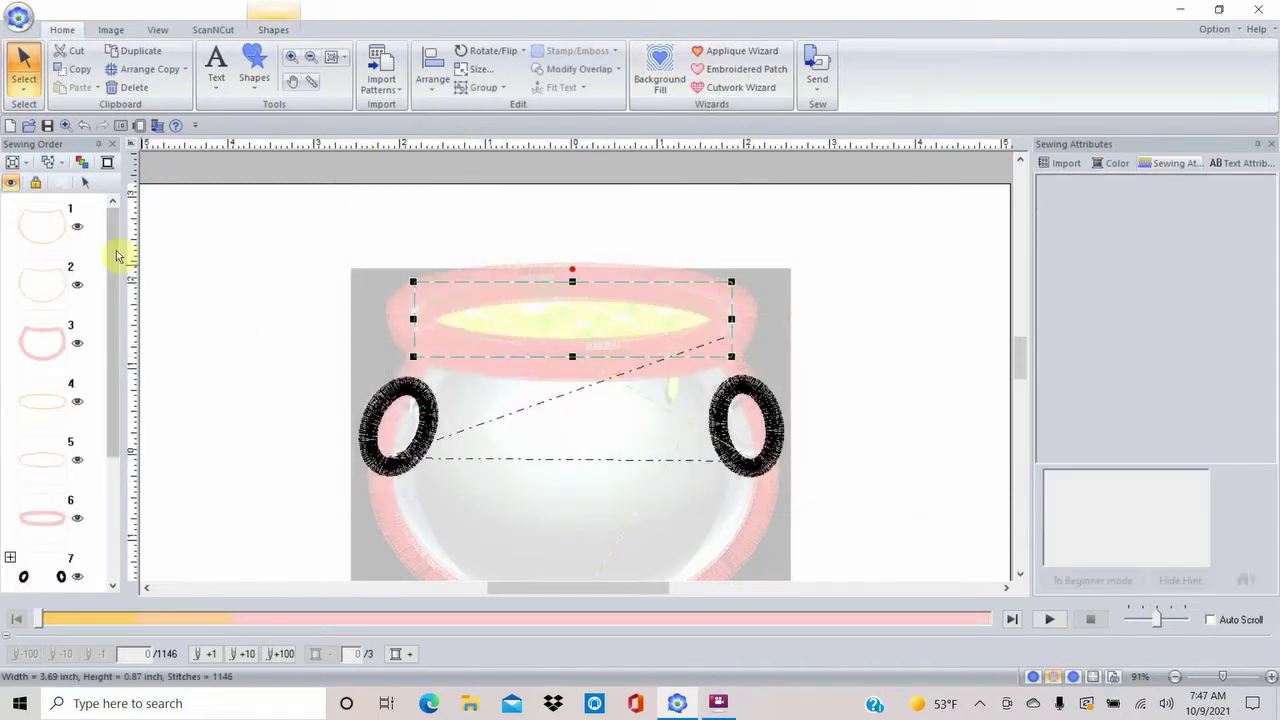
Recolor the covering zigzag stitch of the brew opening green
{"action": "left_click_drag", "start_coordinate": [120, 257], "coordinate": [126, 443]}
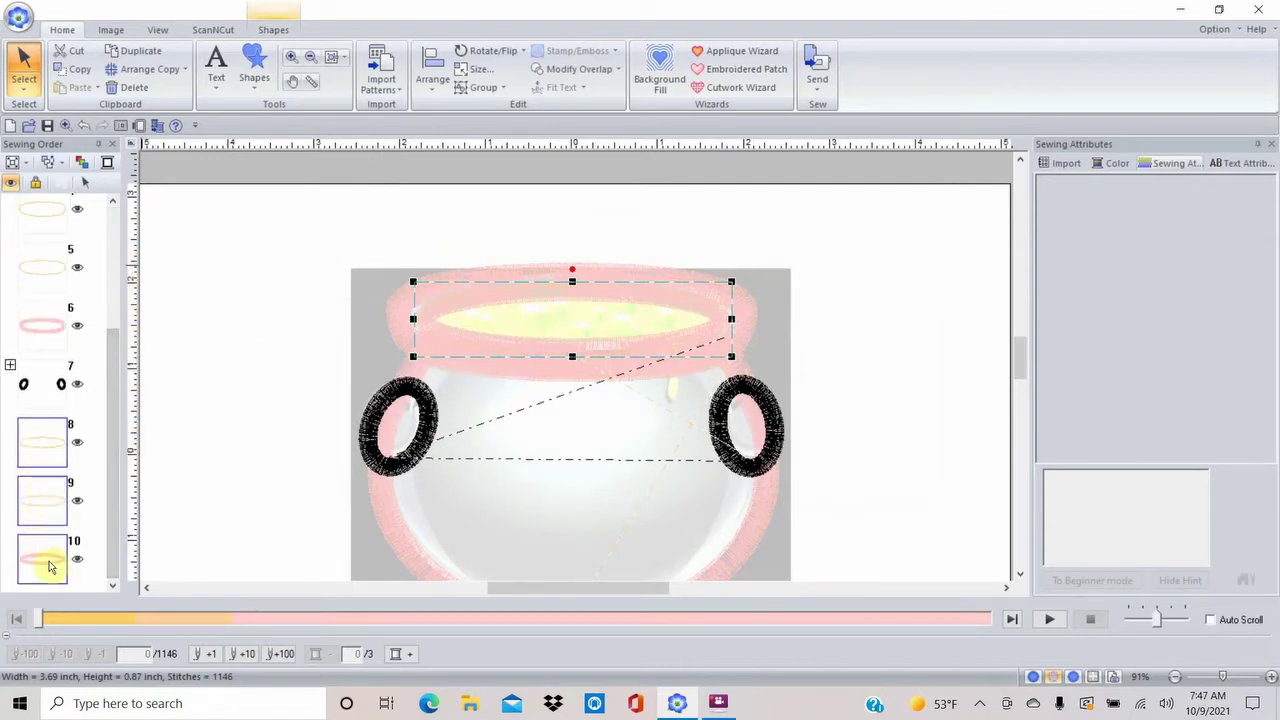
{"action": "left_click", "coordinate": [214, 447]}
{"action": "left_click", "coordinate": [51, 559]}
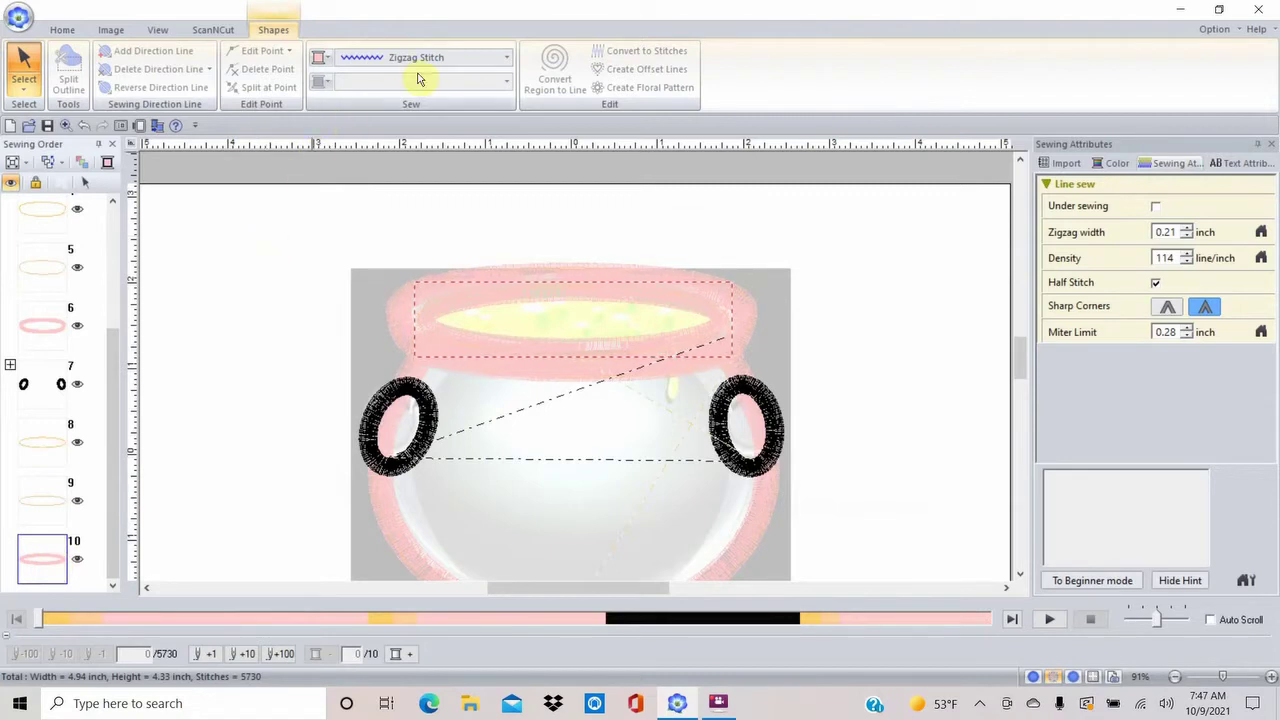
{"action": "left_click", "coordinate": [507, 58]}
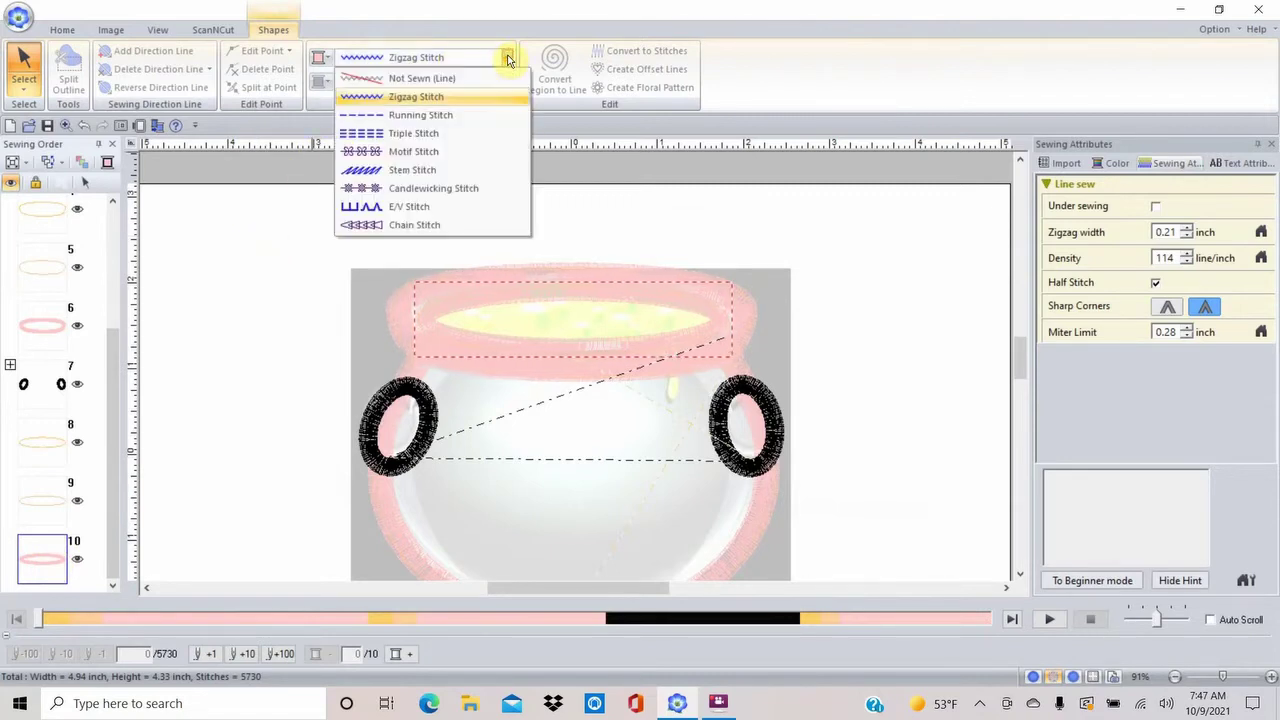
{"action": "left_click", "coordinate": [507, 58]}
{"action": "left_click", "coordinate": [320, 60]}
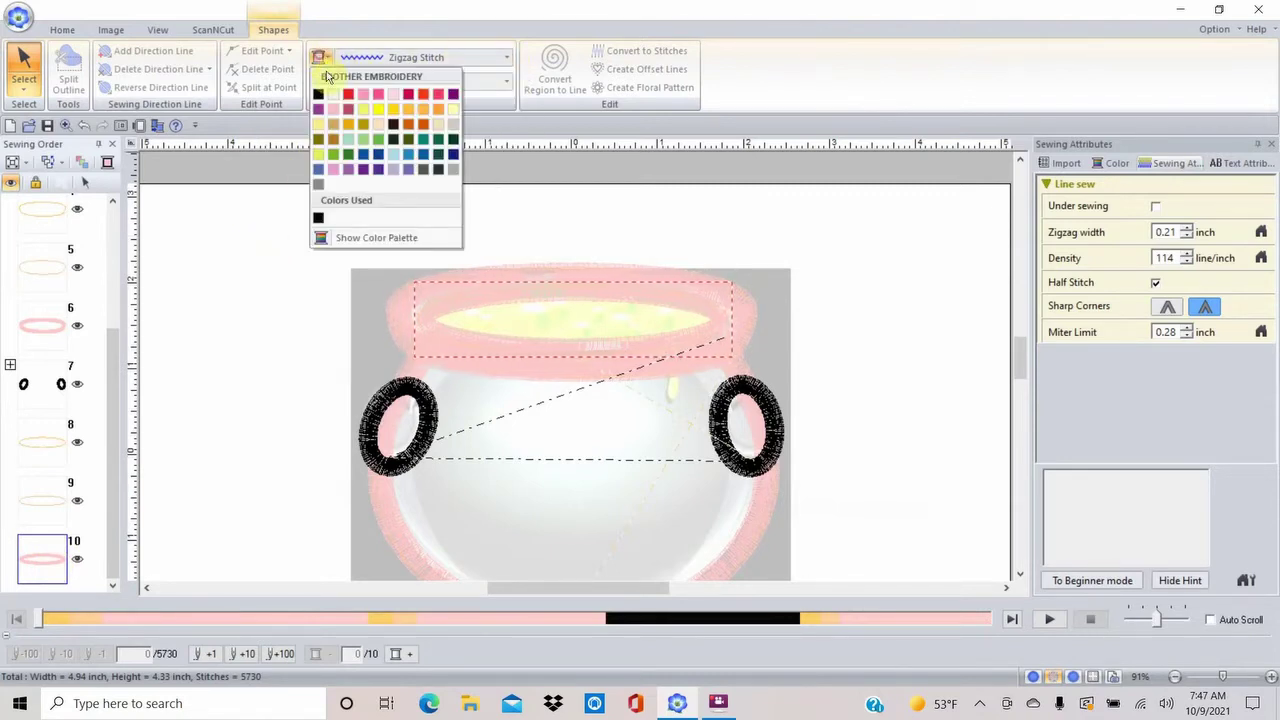
{"action": "left_click", "coordinate": [378, 139]}
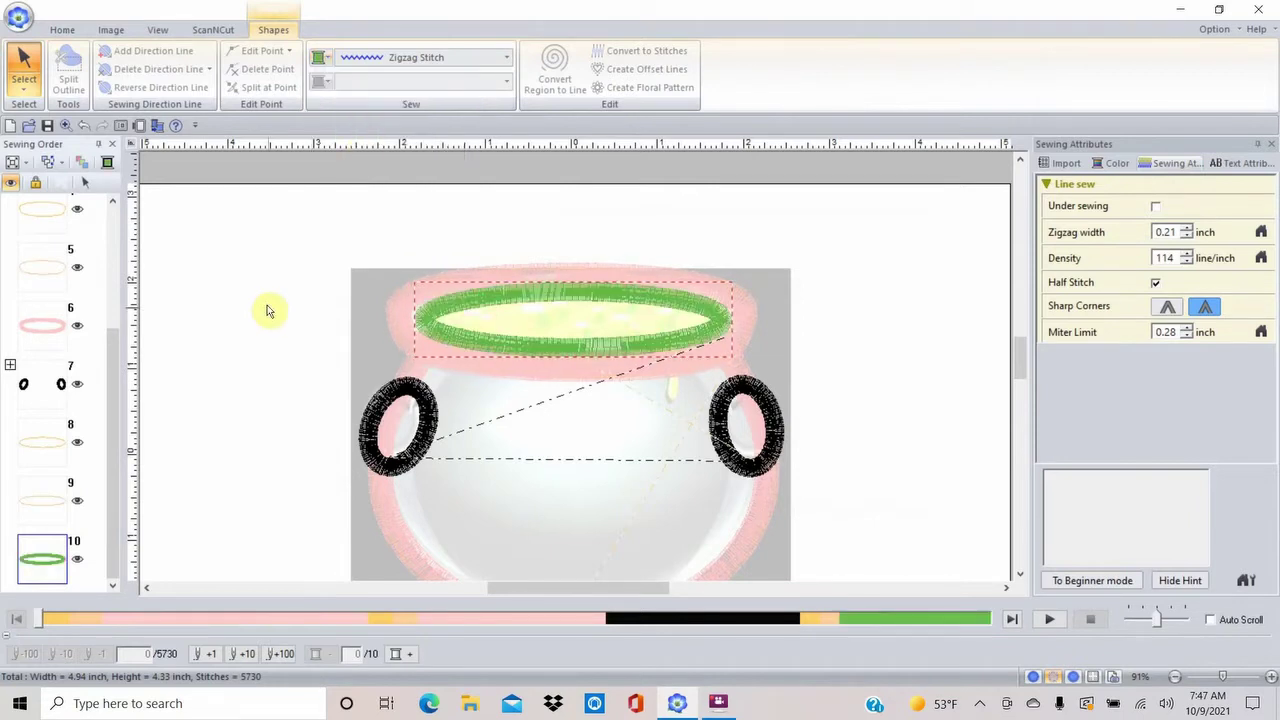
Recolor the covering zigzag stitches of the cauldron's rim and body black
{"action": "left_click", "coordinate": [53, 328]}
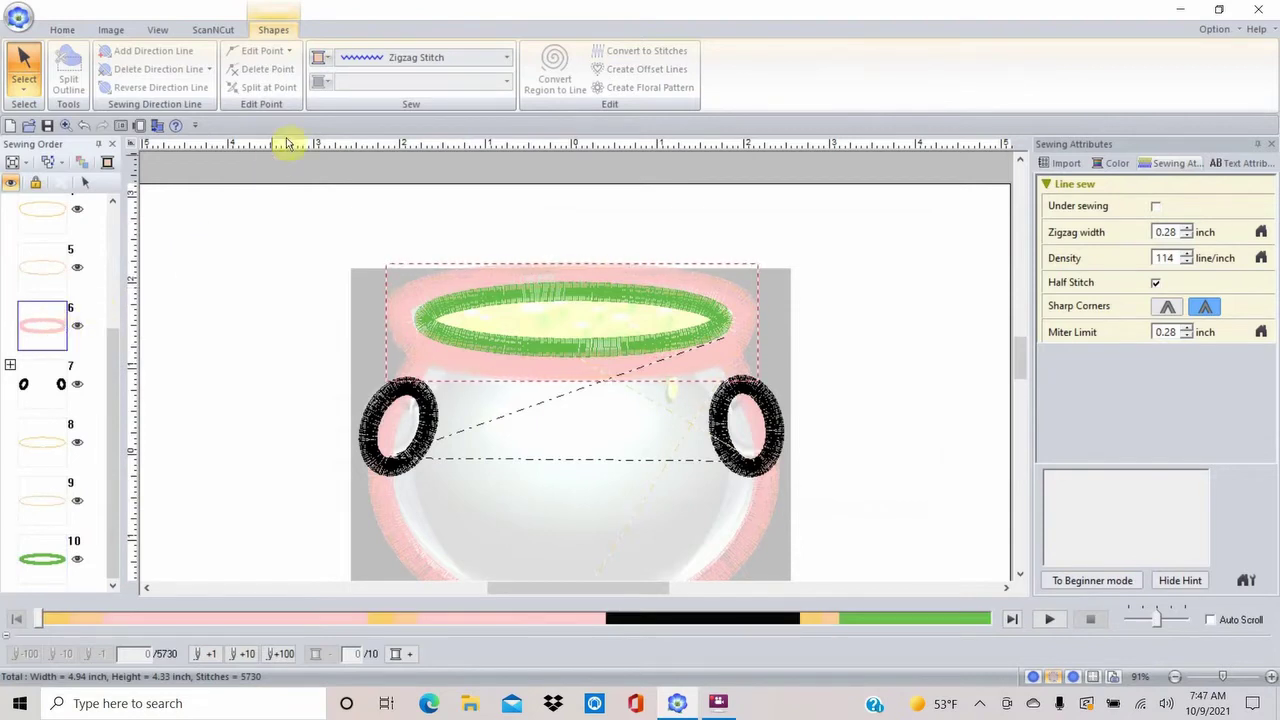
{"action": "left_click", "coordinate": [319, 58]}
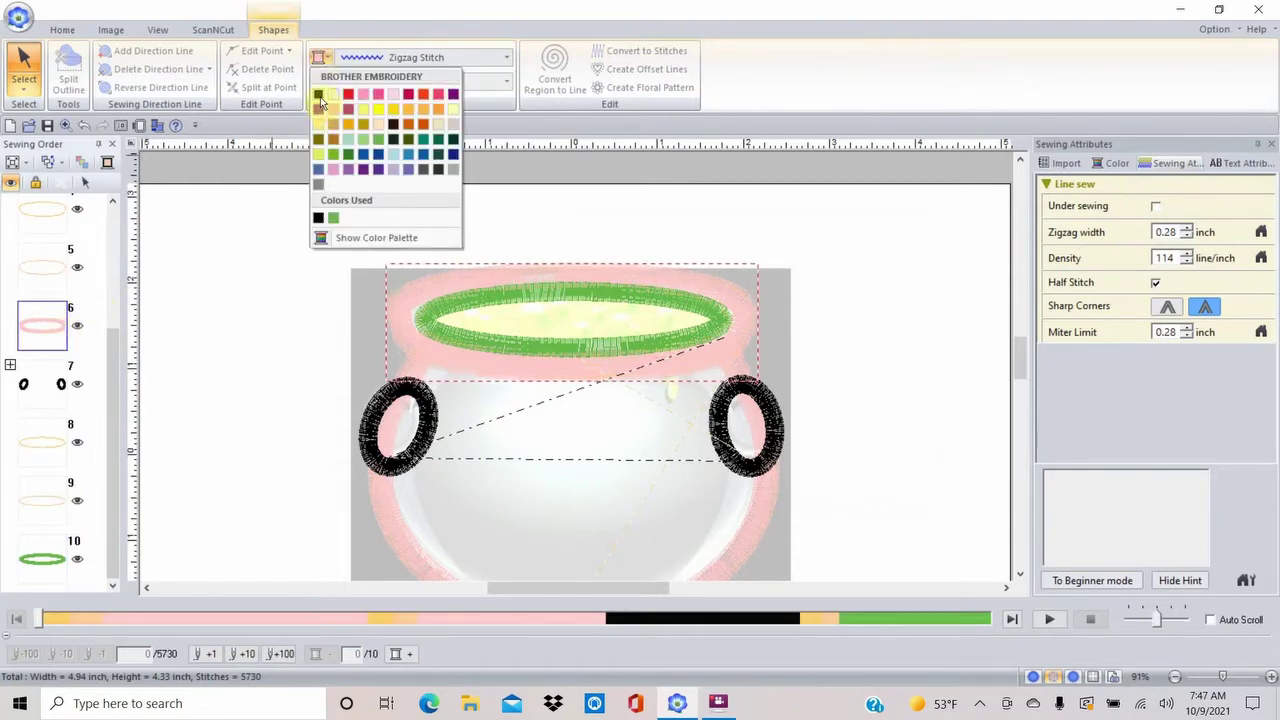
{"action": "left_click", "coordinate": [318, 96]}
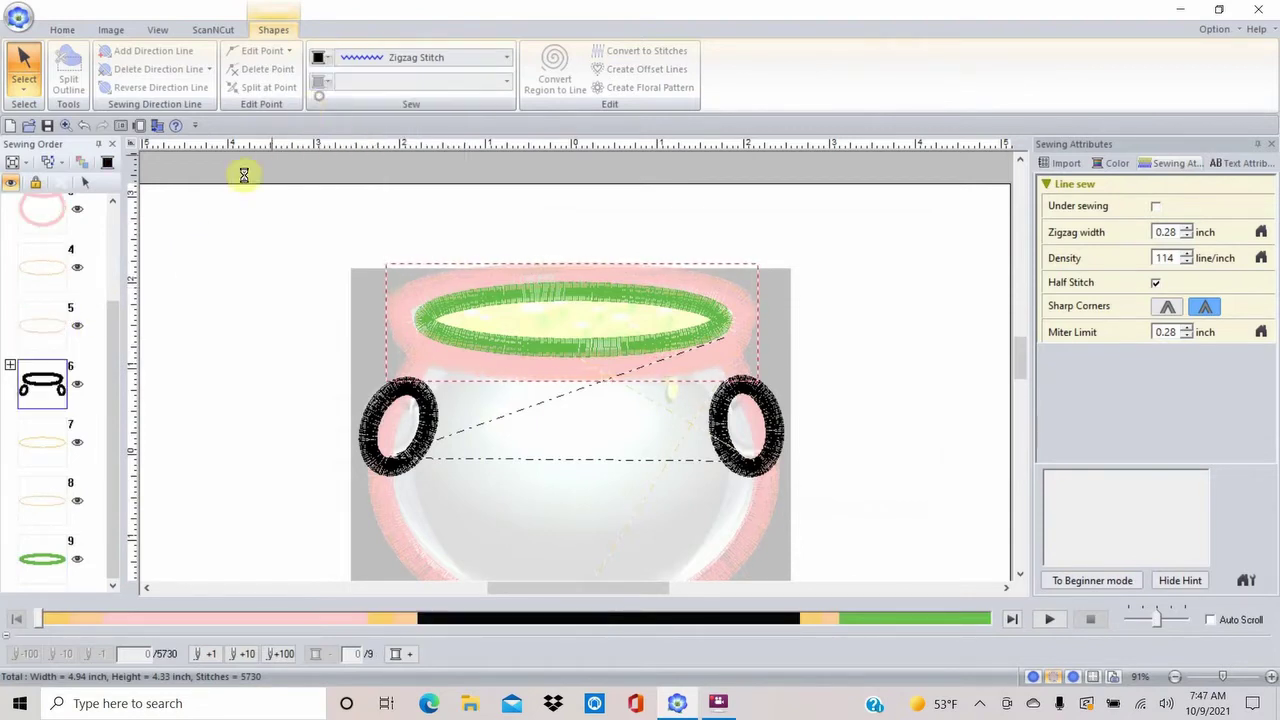
{"action": "left_click", "coordinate": [60, 214]}
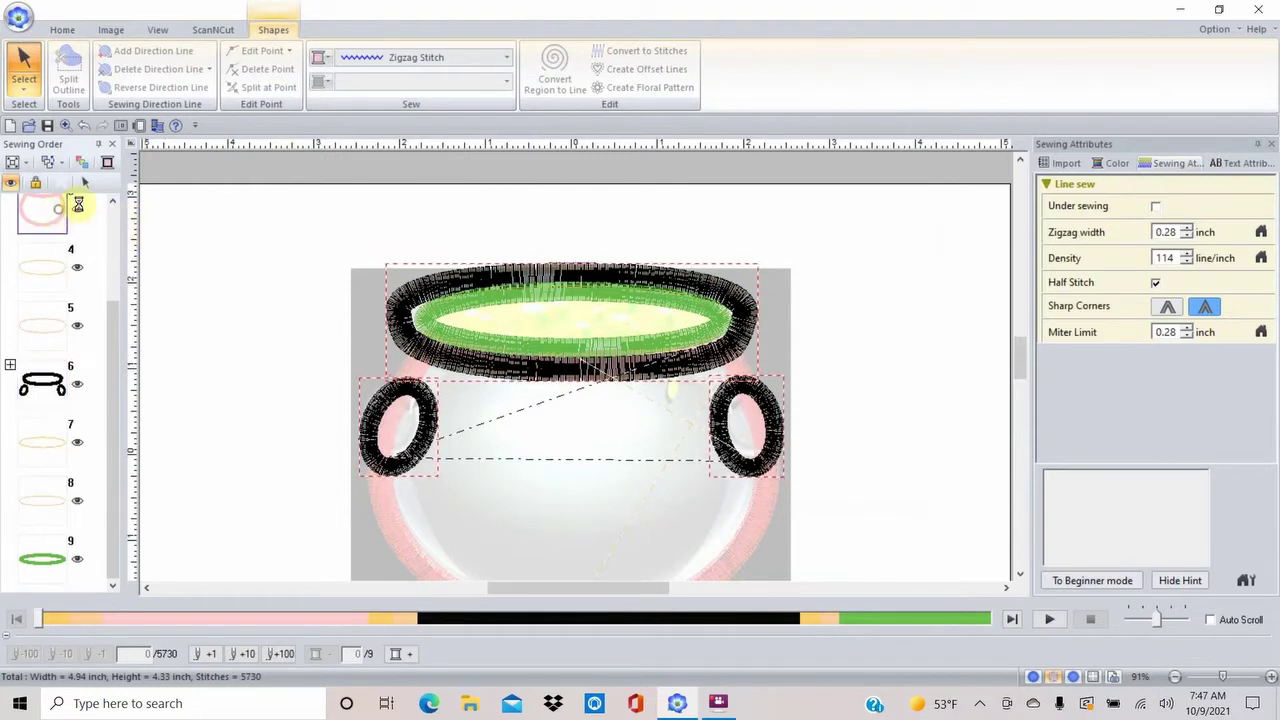
{"action": "left_click", "coordinate": [319, 58]}
{"action": "left_click", "coordinate": [318, 93]}
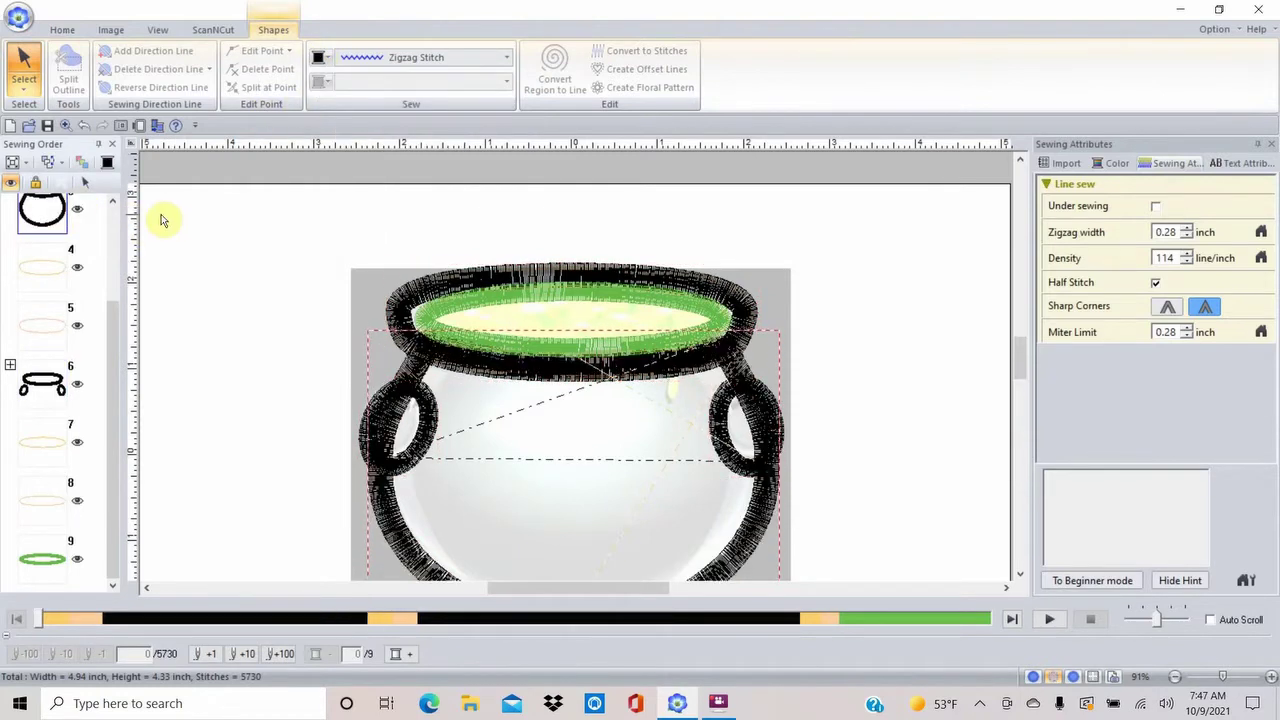
{"action": "left_click", "coordinate": [113, 201]}
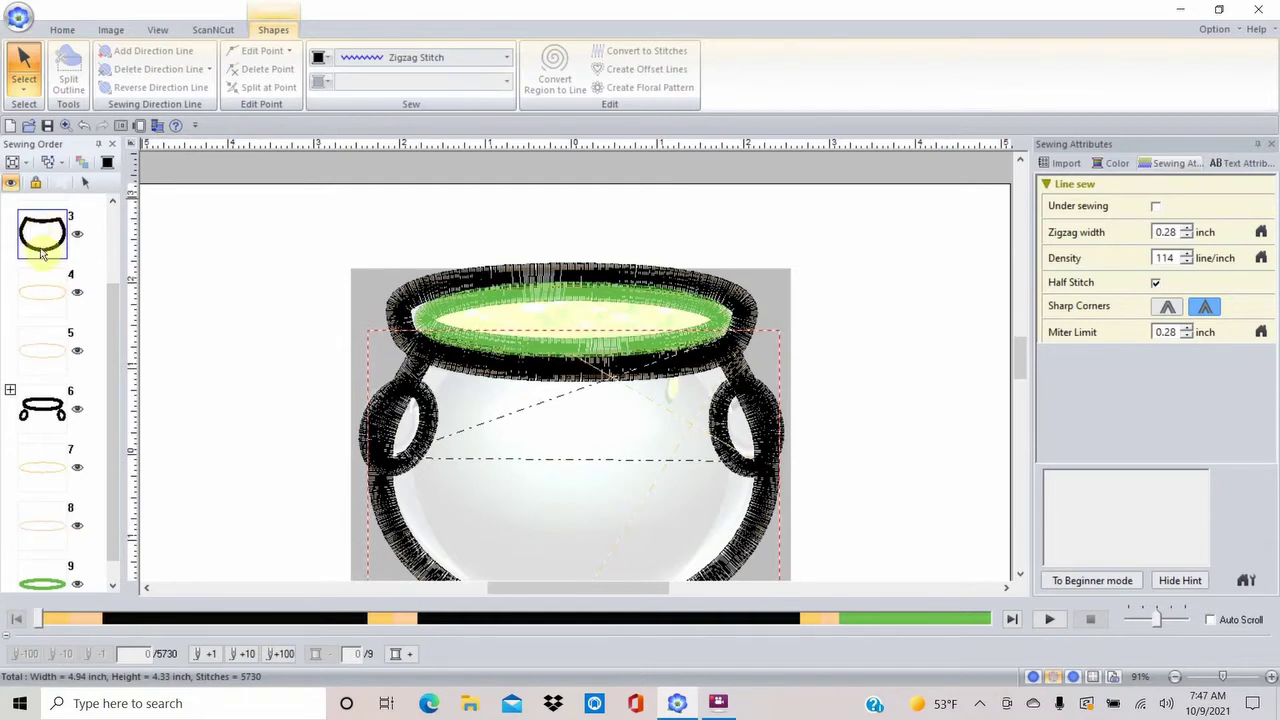
{"action": "mouse_move", "coordinate": [22, 225]}
{"action": "left_mouse_down"}
{"action": "mouse_move", "coordinate": [52, 245]}
{"action": "mouse_move", "coordinate": [51, 357]}
{"action": "left_mouse_up"}
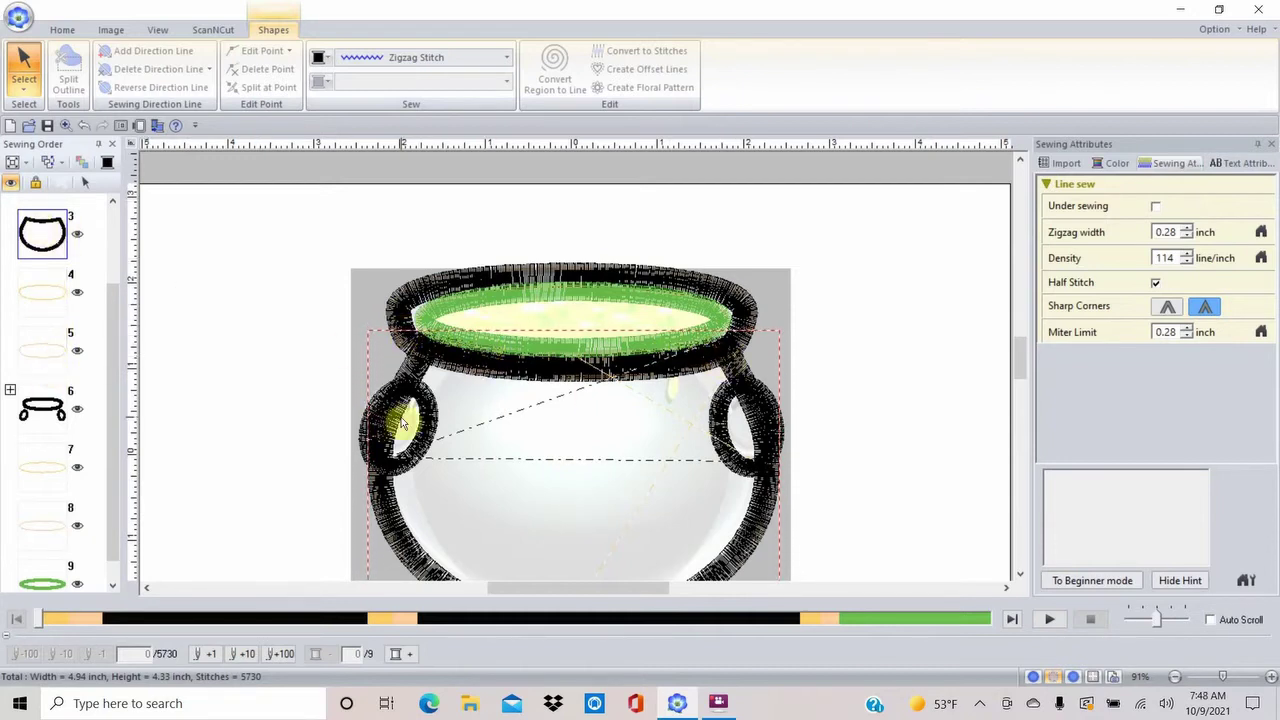
{"action": "left_click", "coordinate": [186, 517]}
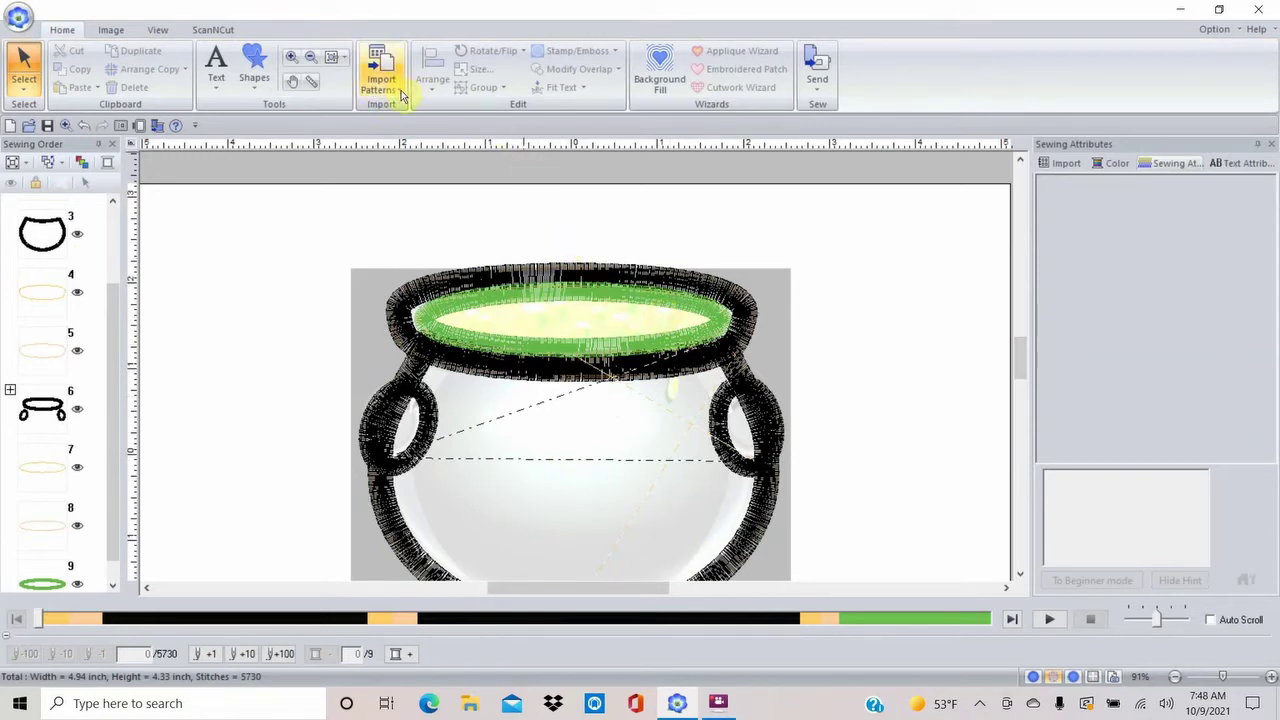
{"action": "left_click", "coordinate": [257, 85]}
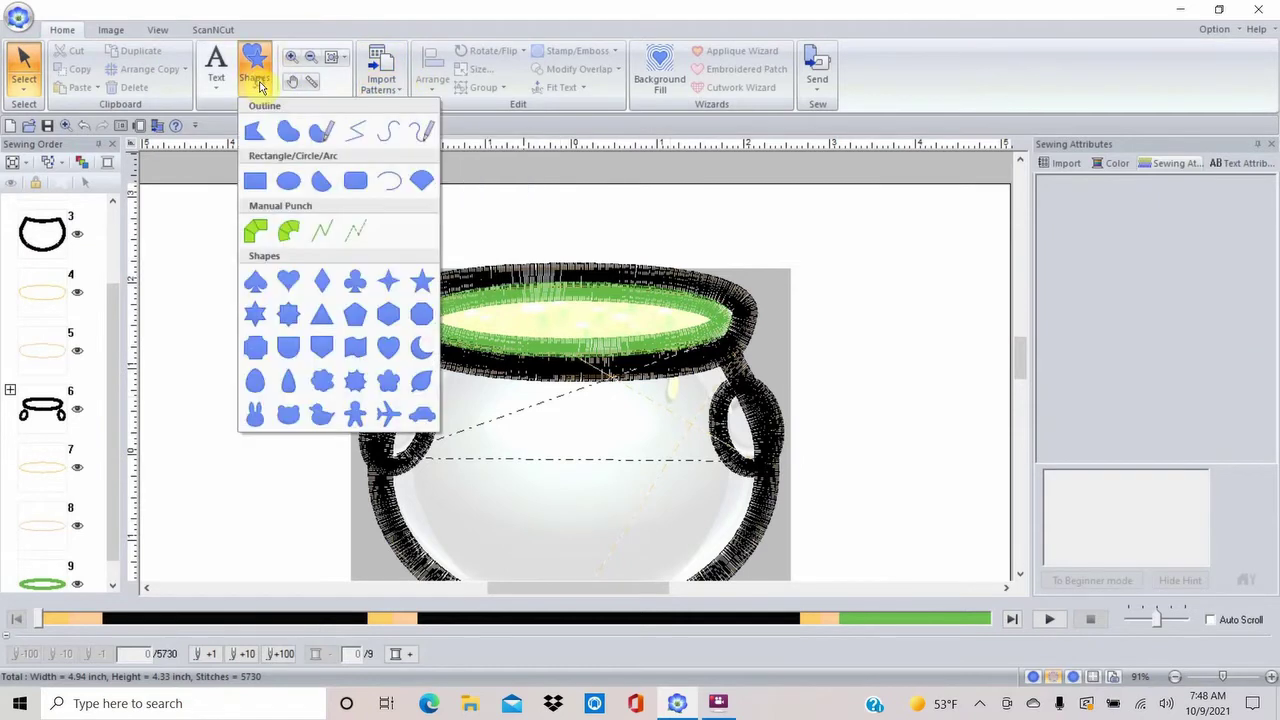
{"action": "left_click", "coordinate": [289, 182]}
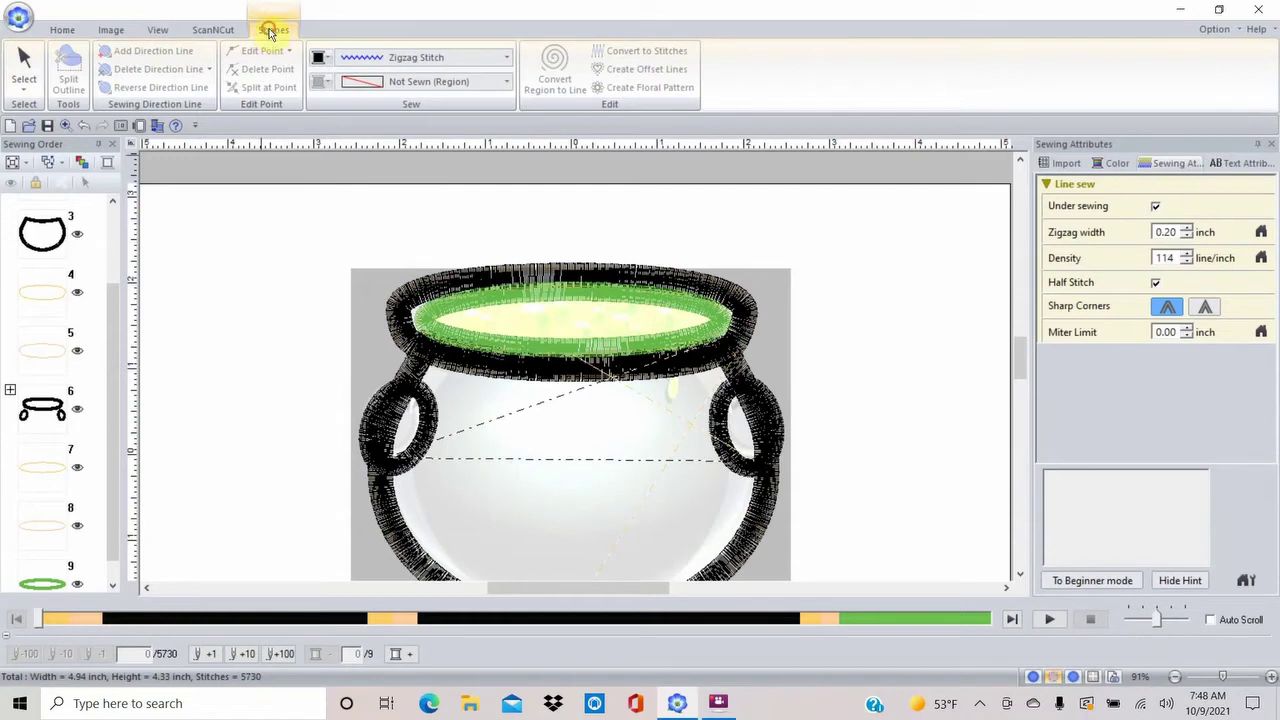
{"action": "left_click", "coordinate": [66, 30]}
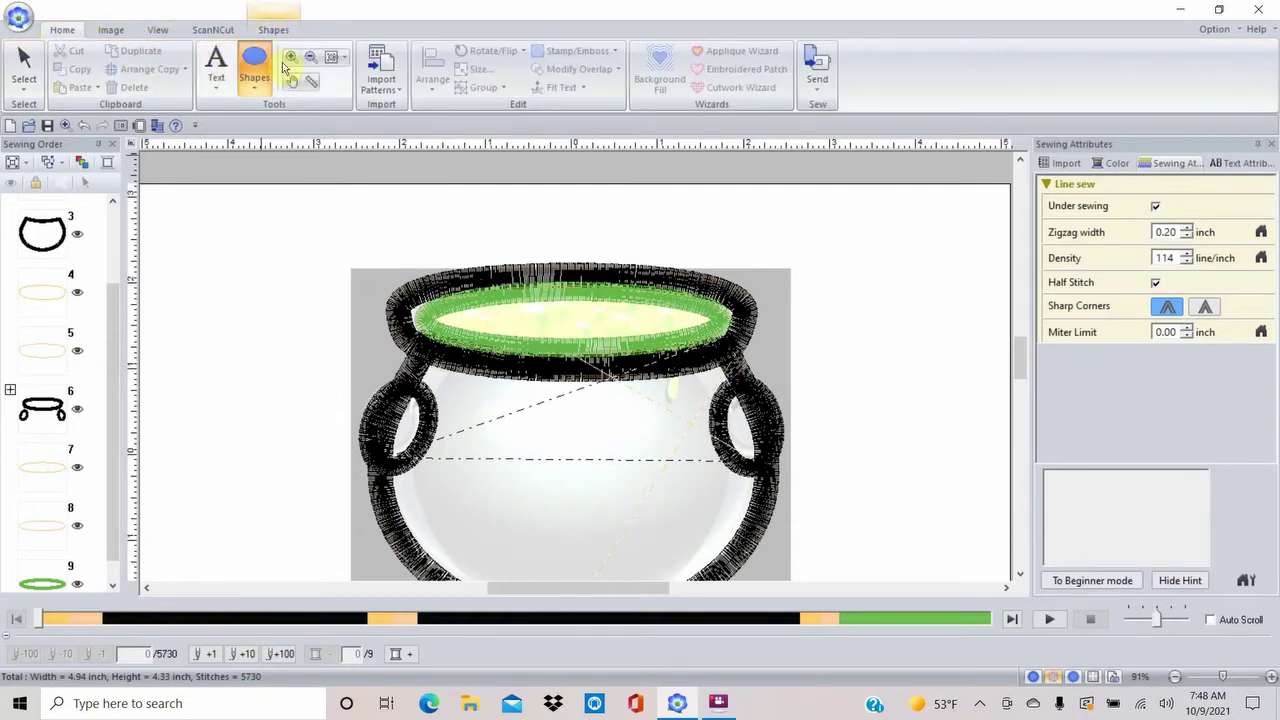
Draw a downward-facing closed half-circle about 1.20 inches wide and 0.68 inches high in the empty area beside the cauldron
{"action": "left_click", "coordinate": [259, 84]}
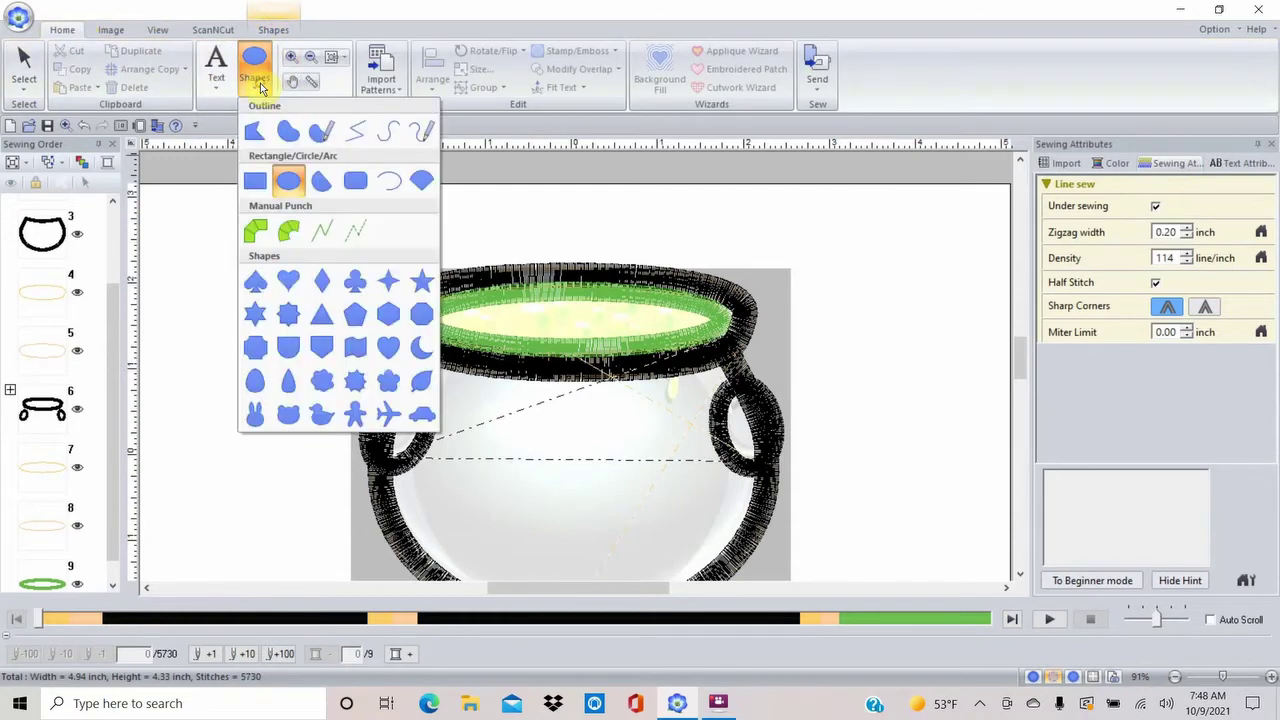
{"action": "left_click", "coordinate": [322, 181]}
{"action": "left_click_drag", "start_coordinate": [194, 225], "coordinate": [280, 306]}
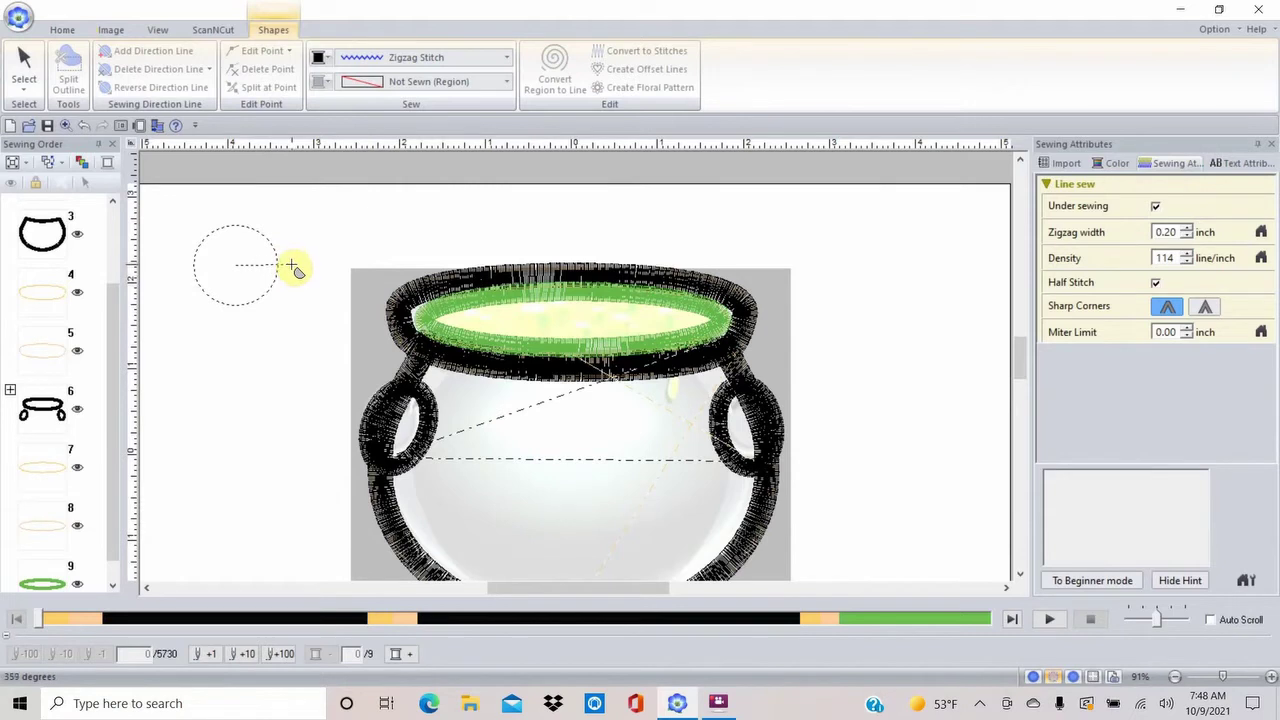
{"action": "left_click", "coordinate": [292, 265]}
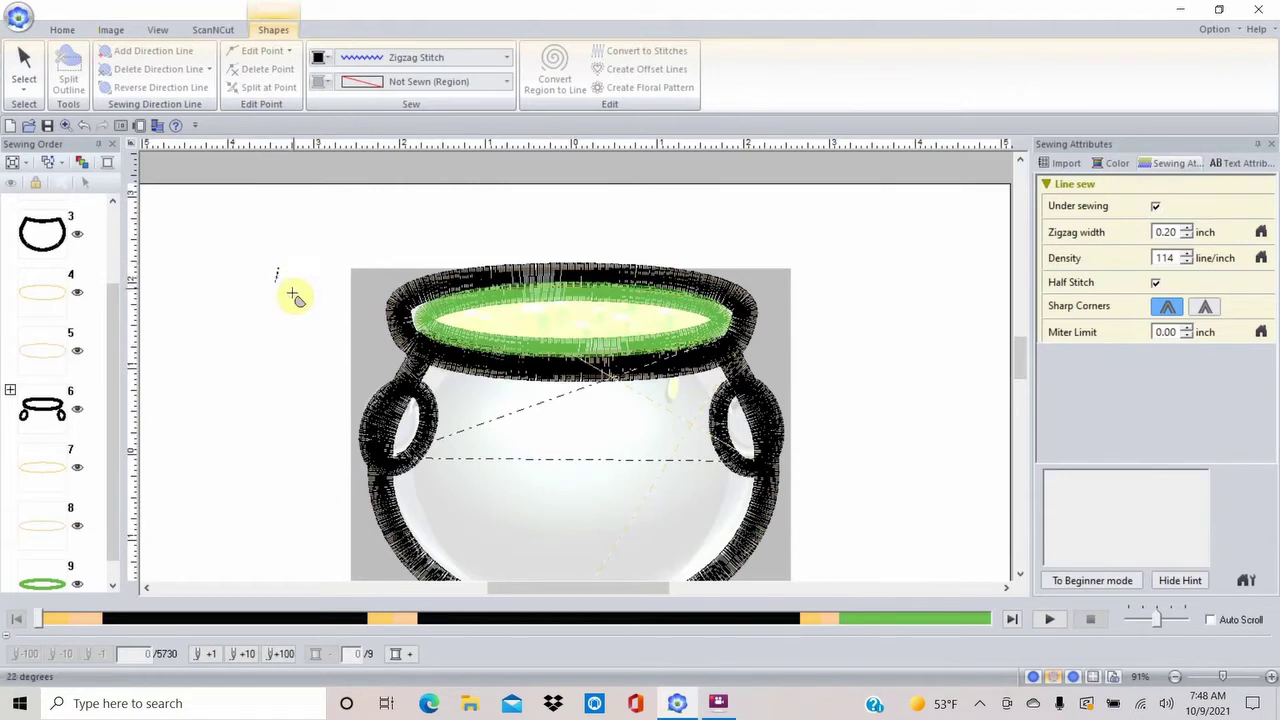
{"action": "left_click", "coordinate": [186, 270]}
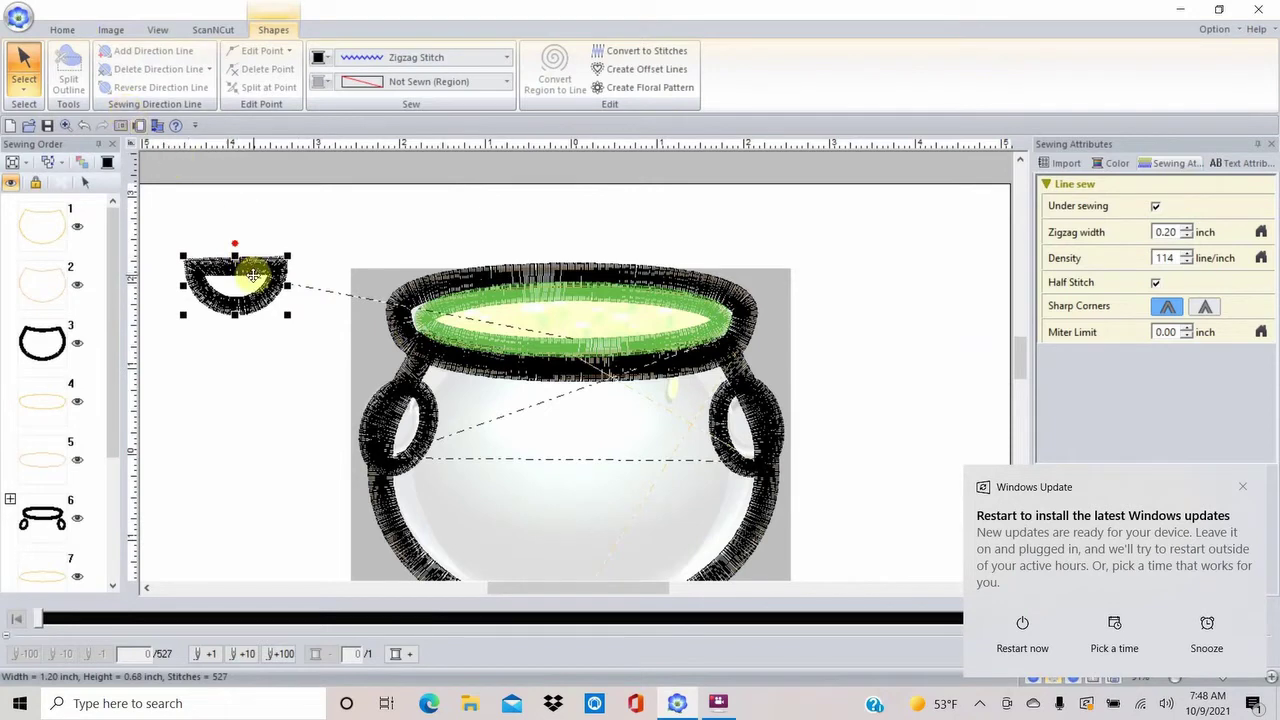
Set the half-circle's outline to Not Sewn and its region to Fill Stitch
{"action": "left_click", "coordinate": [506, 57]}
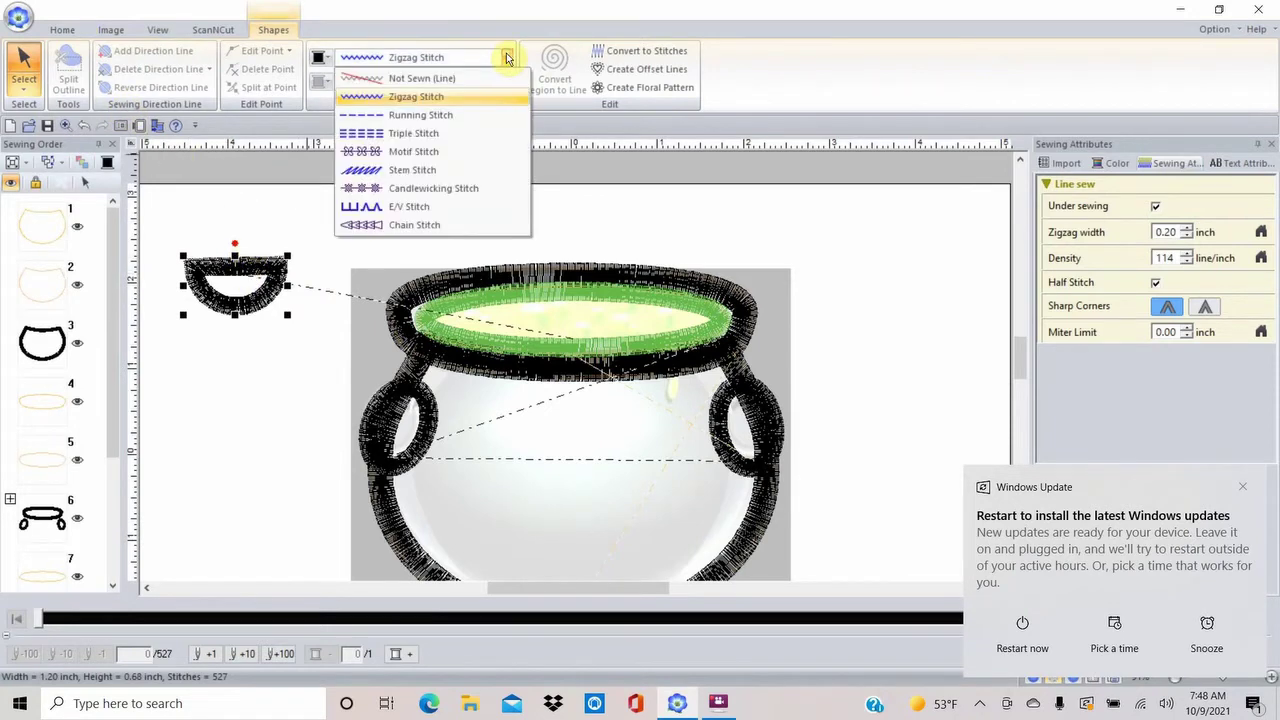
{"action": "left_click", "coordinate": [431, 80]}
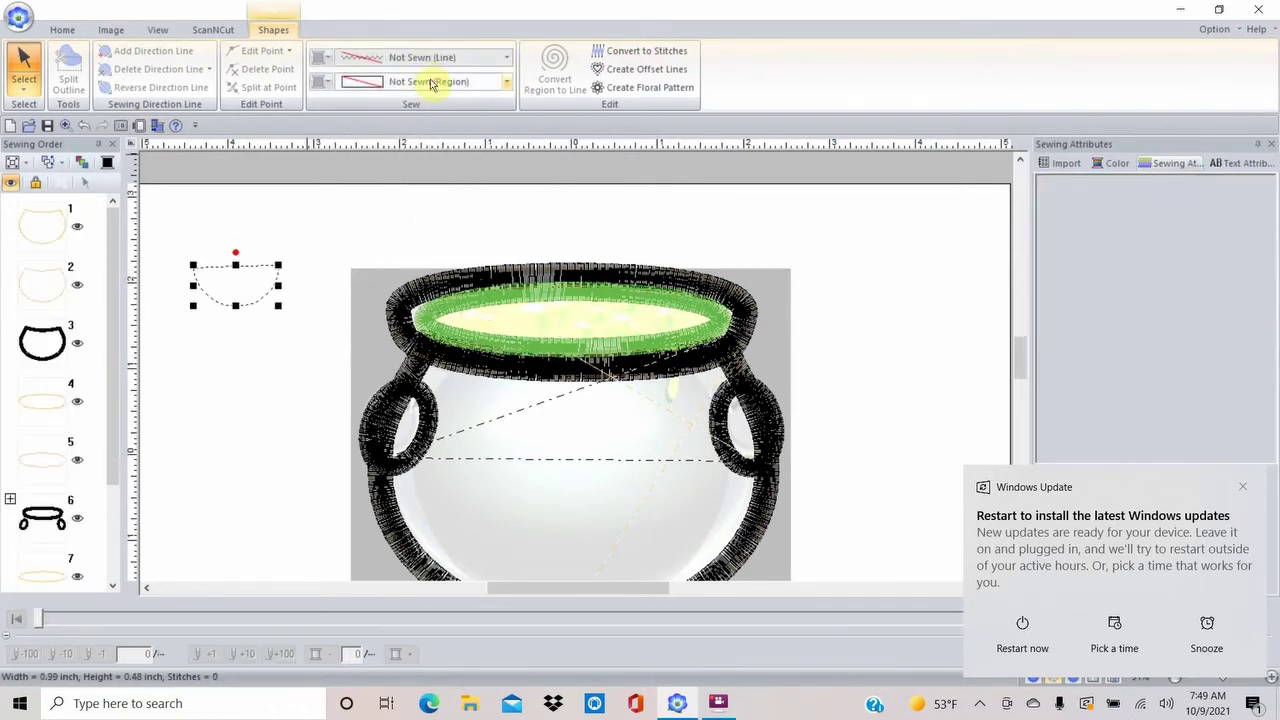
{"action": "left_click", "coordinate": [507, 86]}
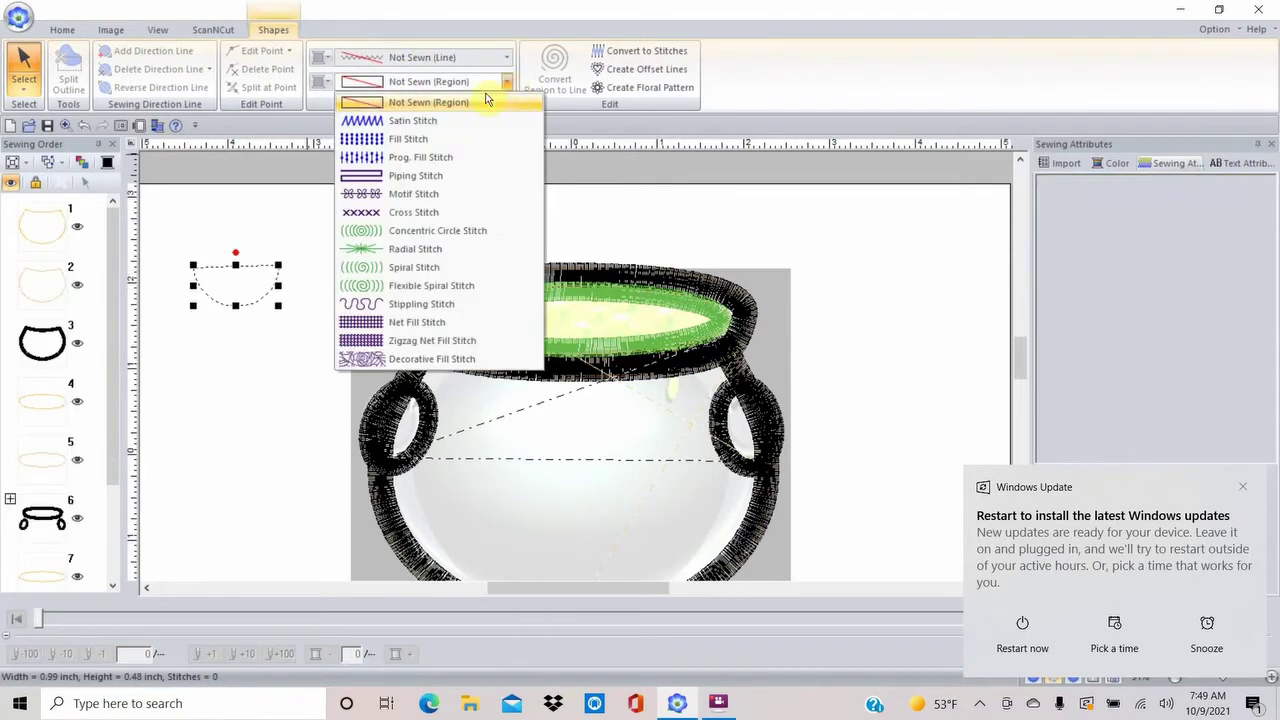
{"action": "left_click", "coordinate": [424, 141]}
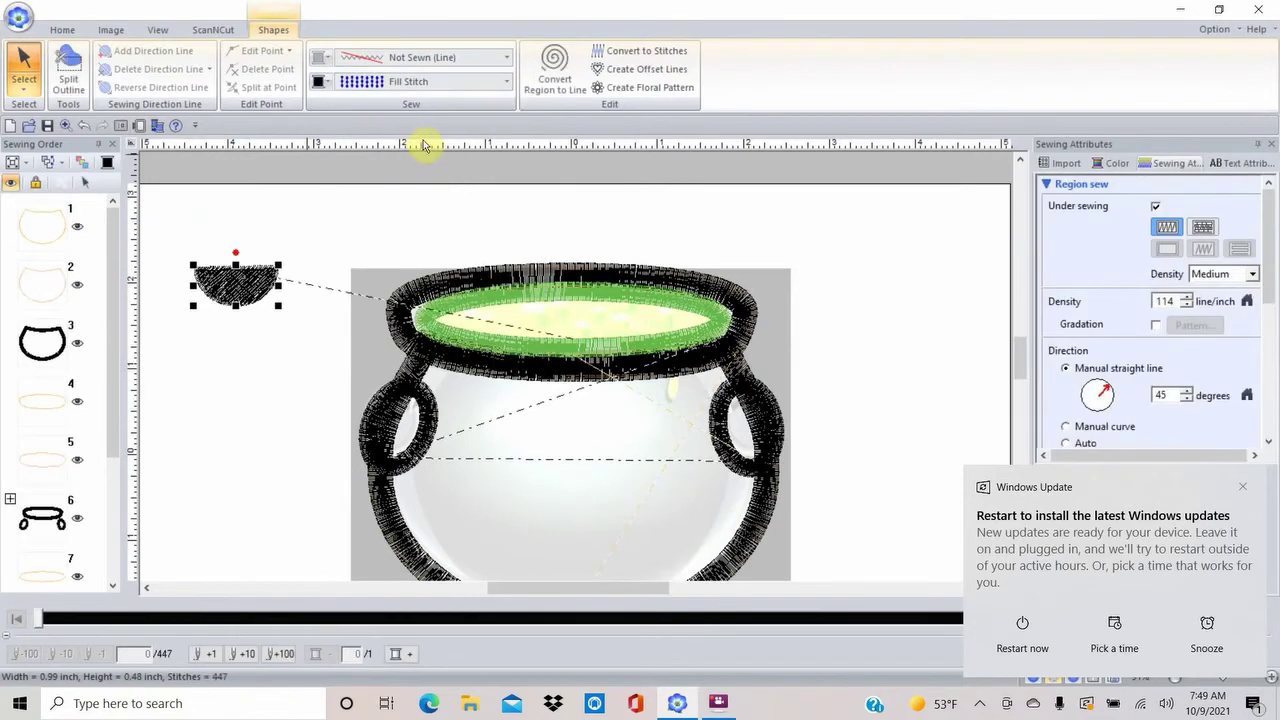
Recolor the half-circle's fill stitch green and rotate it about 180 degrees so its curved side faces up
{"action": "left_click", "coordinate": [322, 84]}
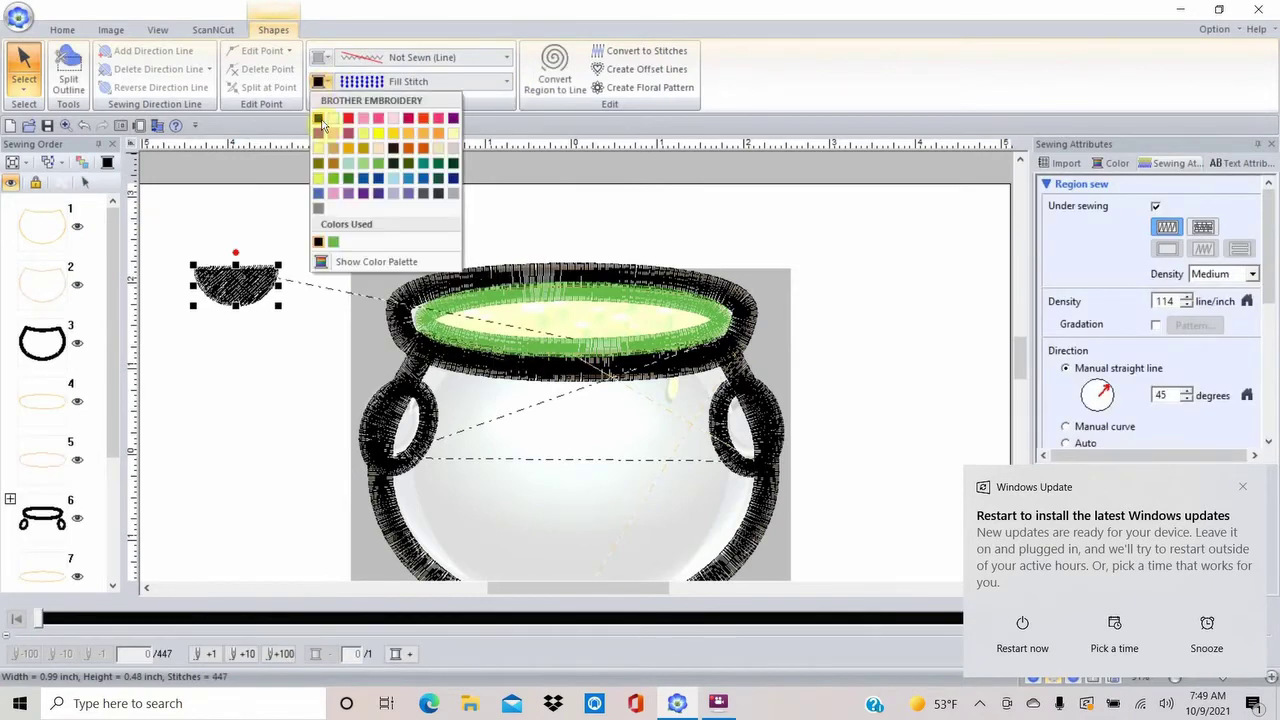
{"action": "left_click", "coordinate": [336, 185]}
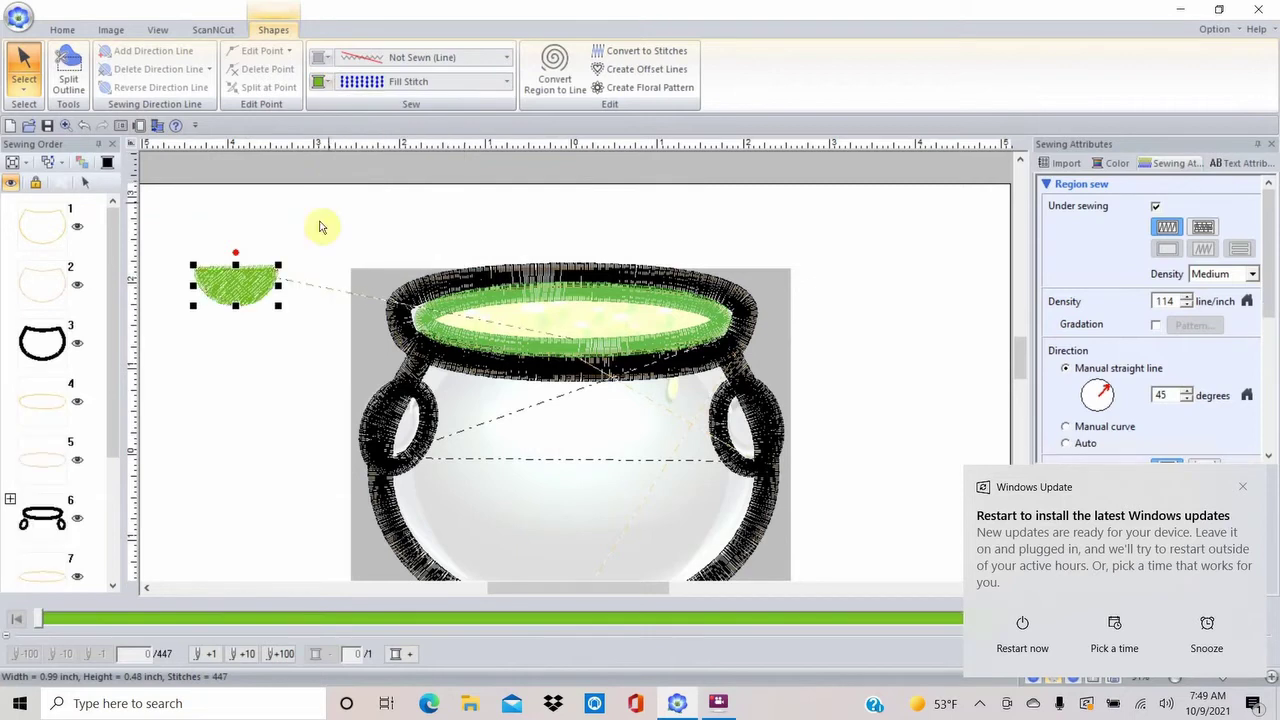
{"action": "left_click_drag", "start_coordinate": [234, 250], "coordinate": [240, 357]}
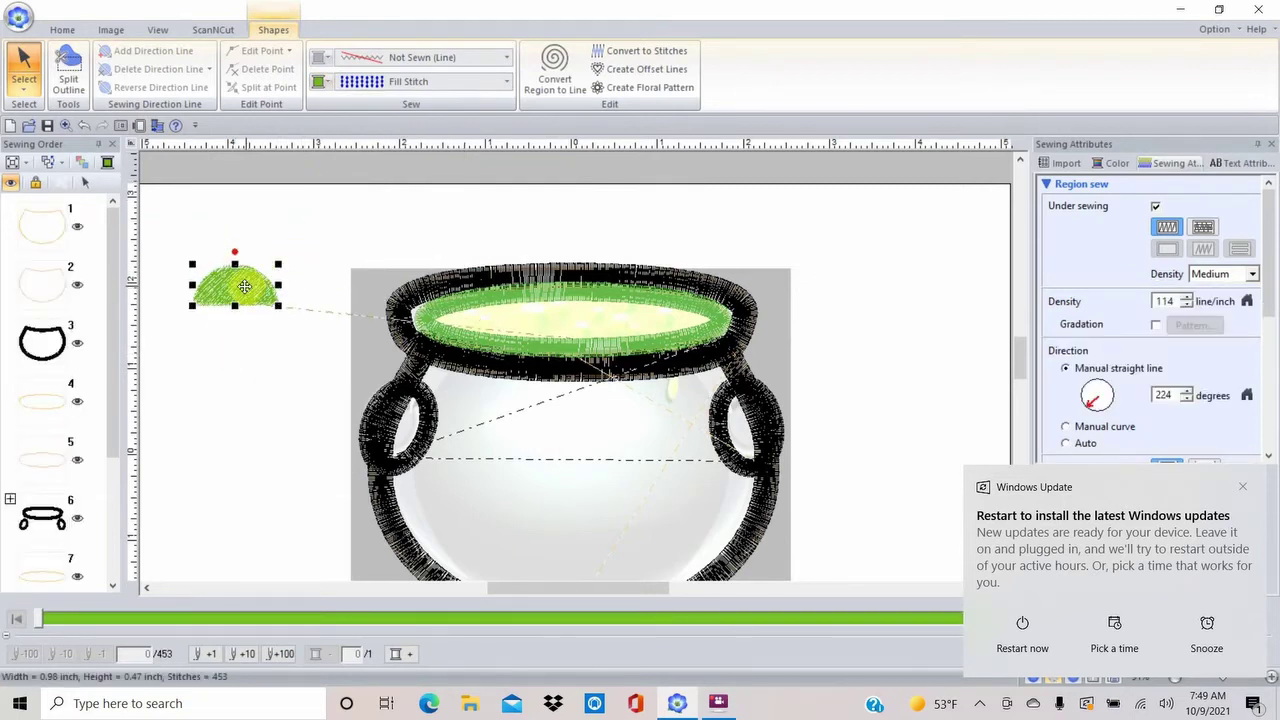
Place the green half-circle over the right part of the brew opening and a smaller copy, about 0.80 by 0.38 inches, over the left part
{"action": "left_click_drag", "start_coordinate": [244, 287], "coordinate": [648, 295]}
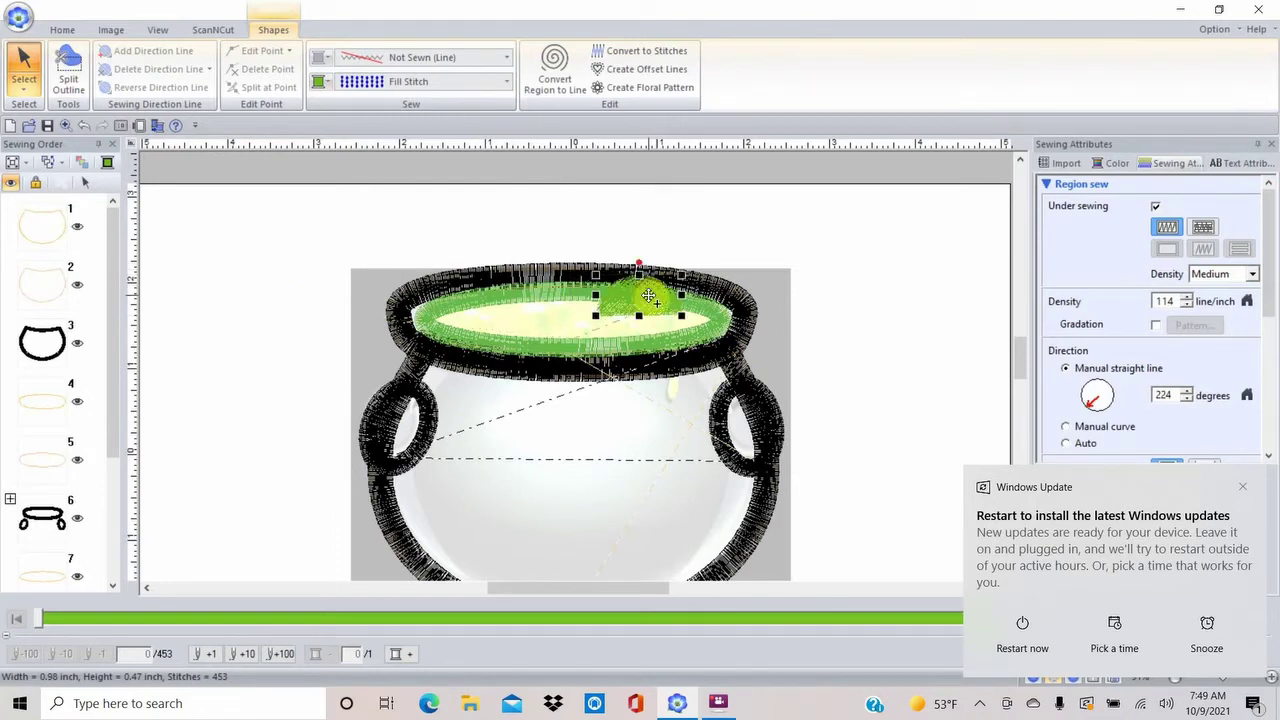
{"action": "left_click_drag", "start_coordinate": [648, 295], "coordinate": [513, 300]}
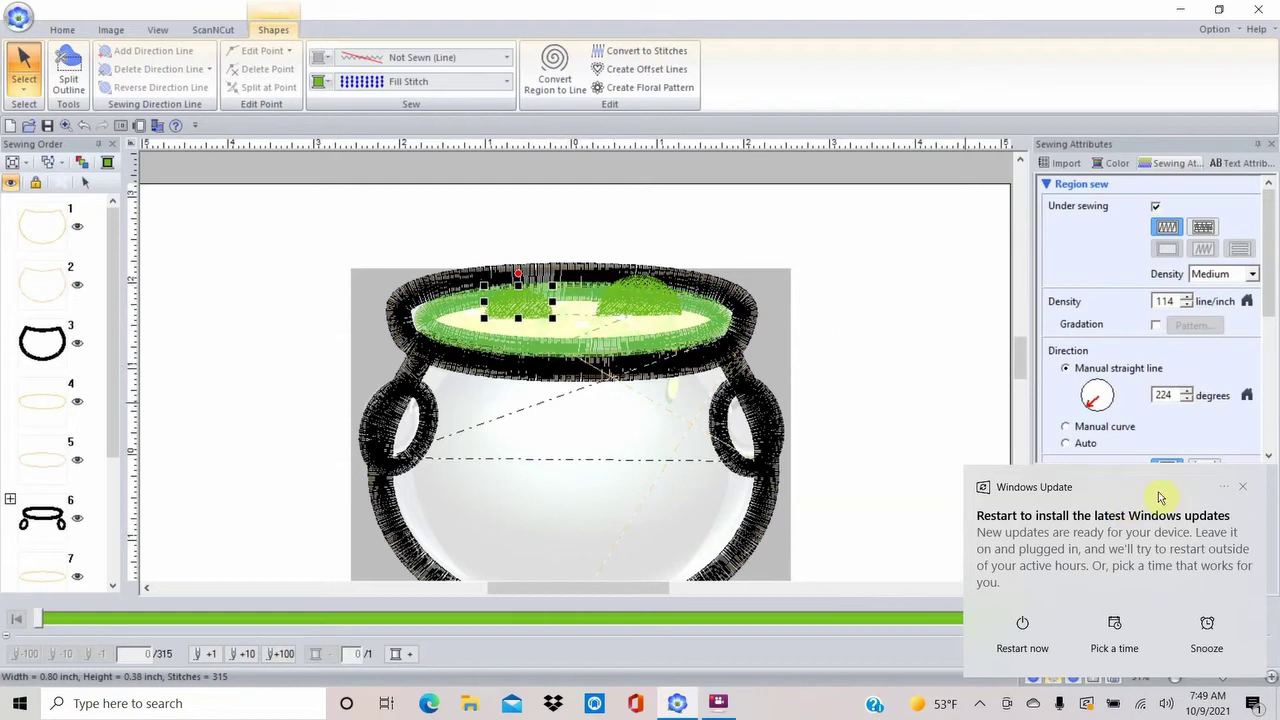
Dismiss the Windows Update notification and deselect the smaller half-circle
{"action": "left_click", "coordinate": [1250, 487]}
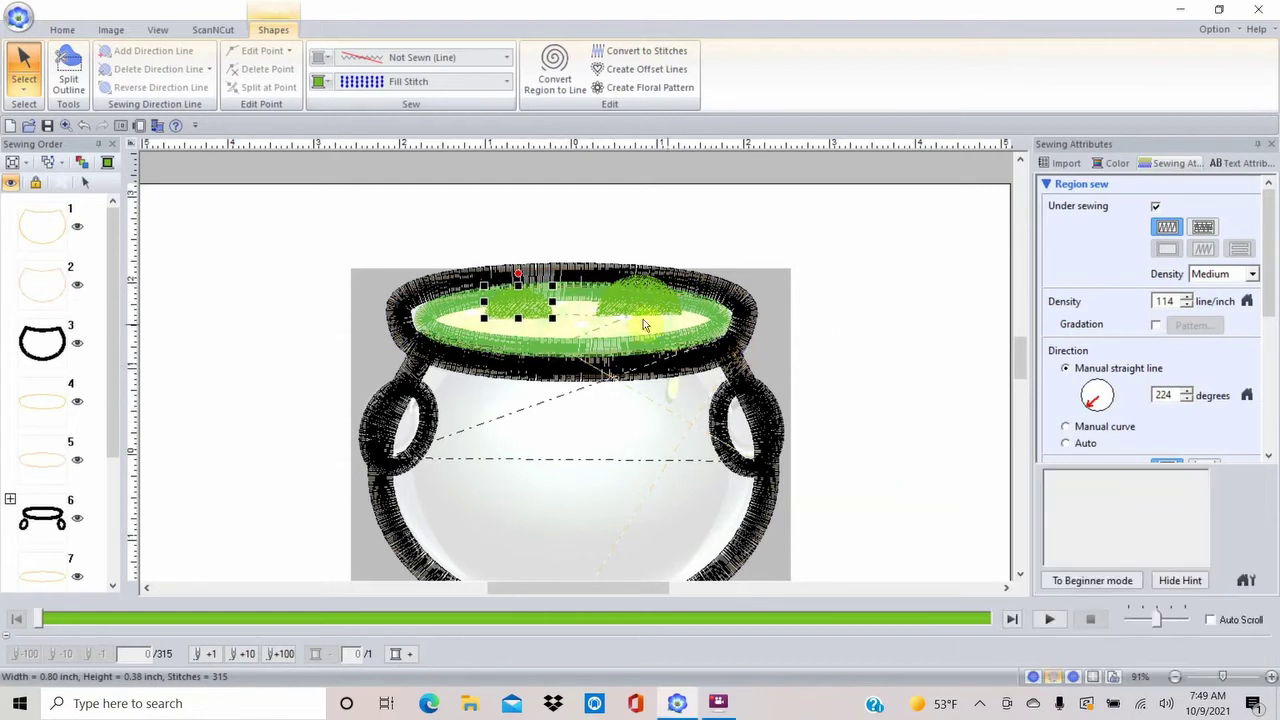
{"action": "left_click", "coordinate": [846, 334]}
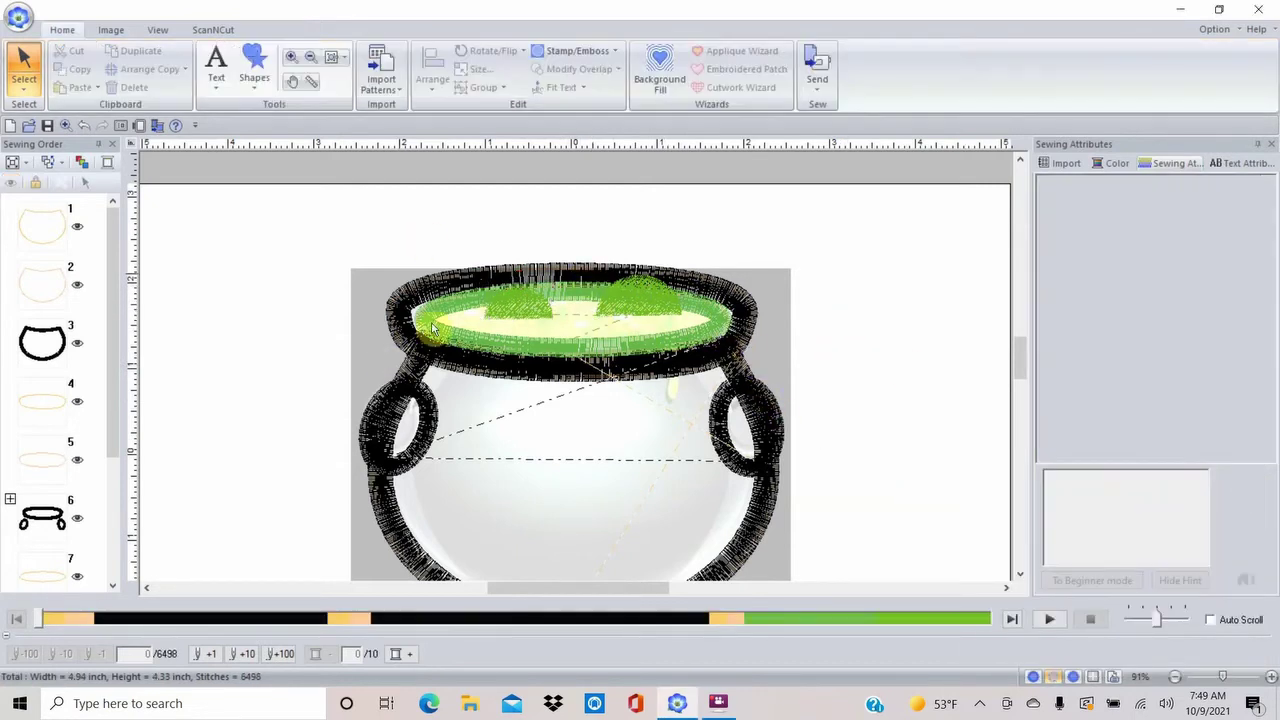
{"action": "left_click", "coordinate": [1020, 574]}
{"action": "left_click", "coordinate": [1020, 574]}
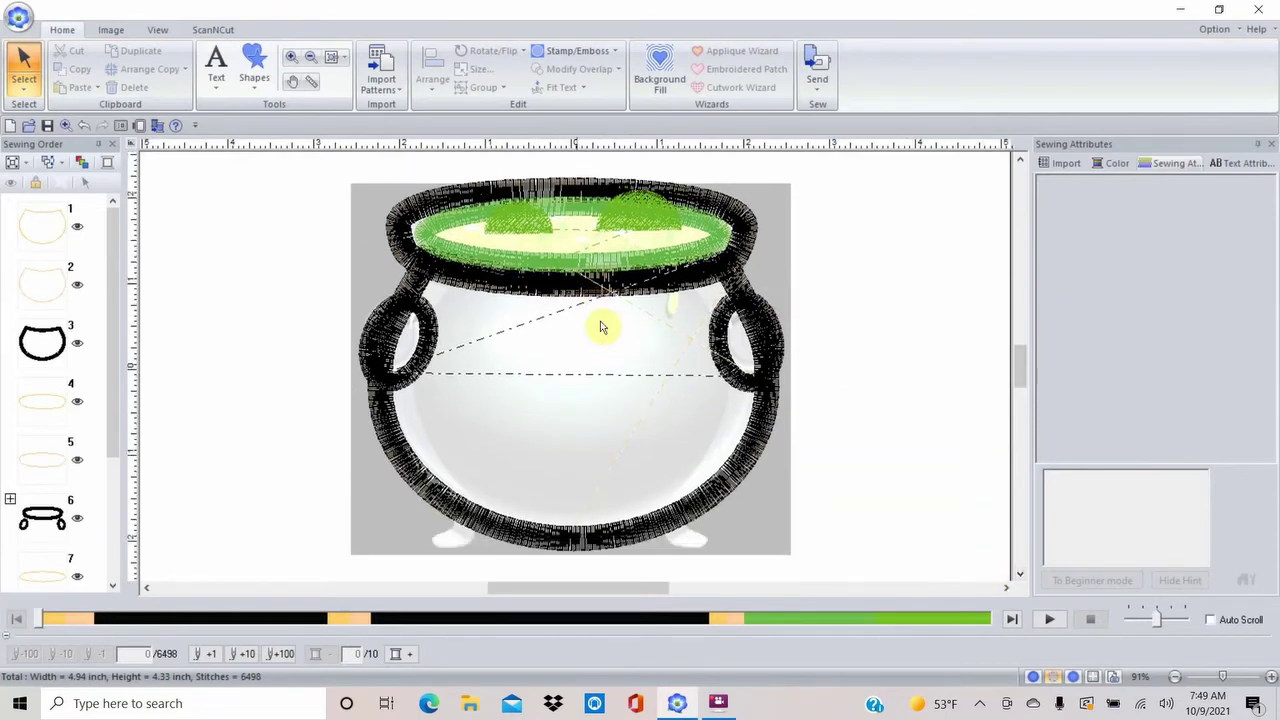